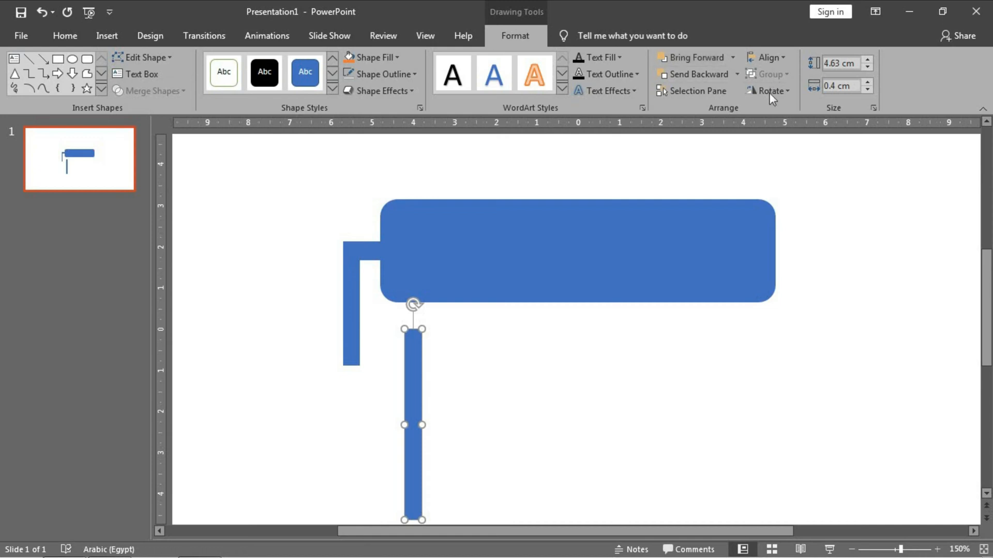
Rotate the separate thin bar to 294° and attach its upper end to the bottom of the vertical arm.
{"action": "left_click", "coordinate": [769, 91]}
{"action": "left_click", "coordinate": [788, 164]}
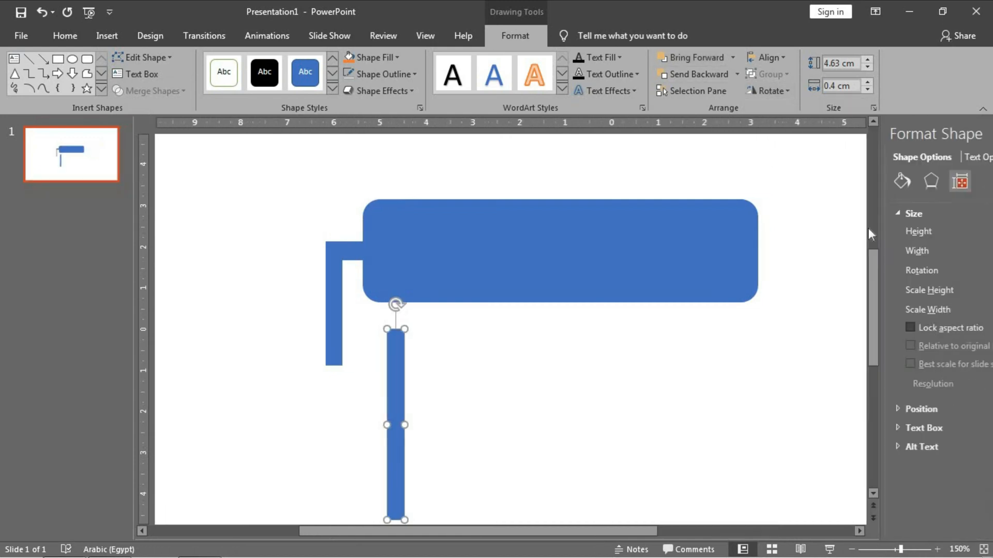
{"action": "left_click", "coordinate": [925, 269]}
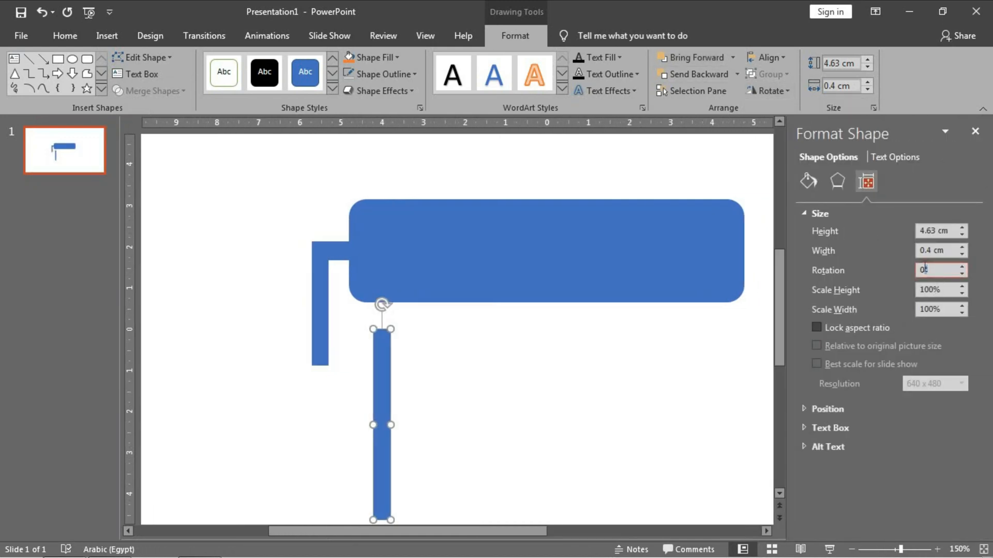
{"action": "type", "text": "294"}
{"action": "key", "text": "Return"}
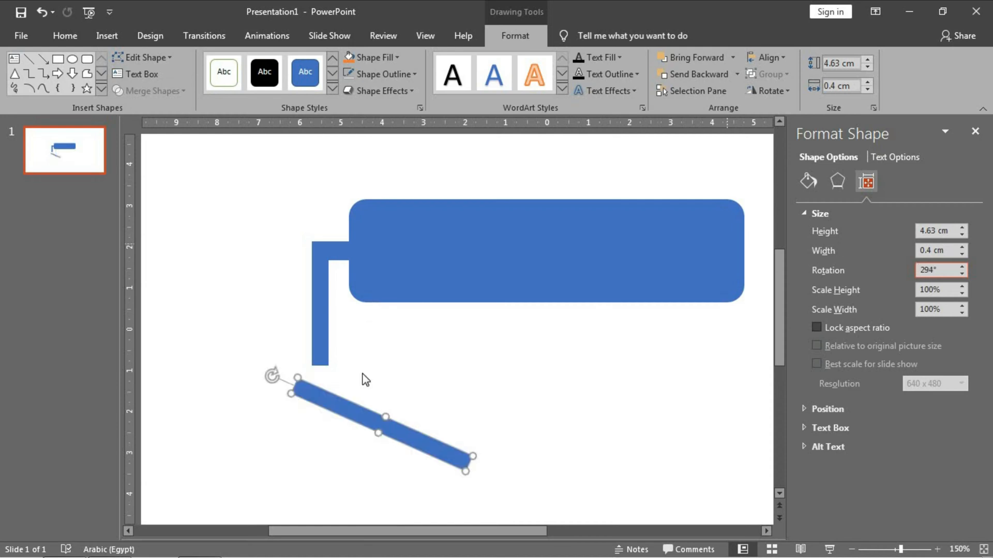
{"action": "left_click_drag", "start_coordinate": [319, 401], "coordinate": [342, 374]}
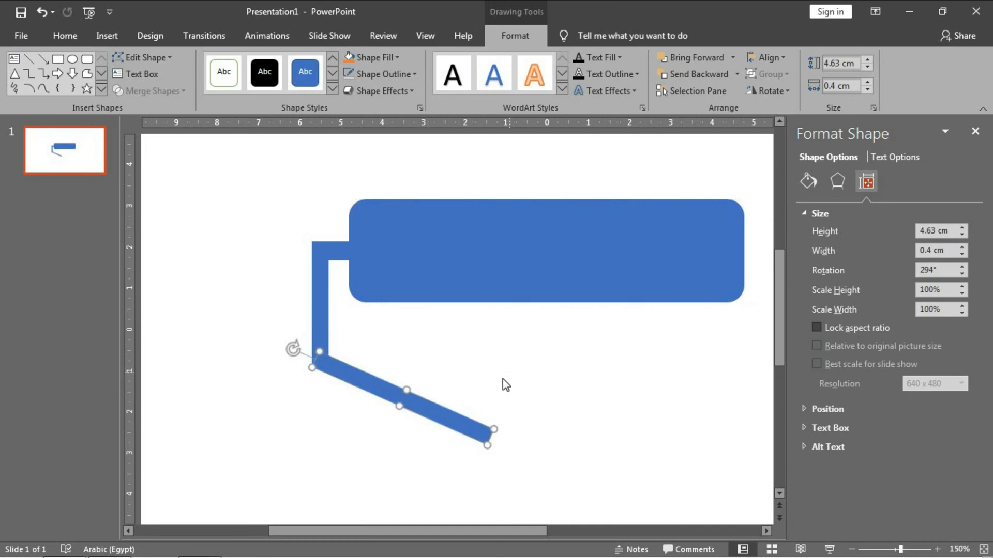
{"action": "left_click", "coordinate": [509, 398]}
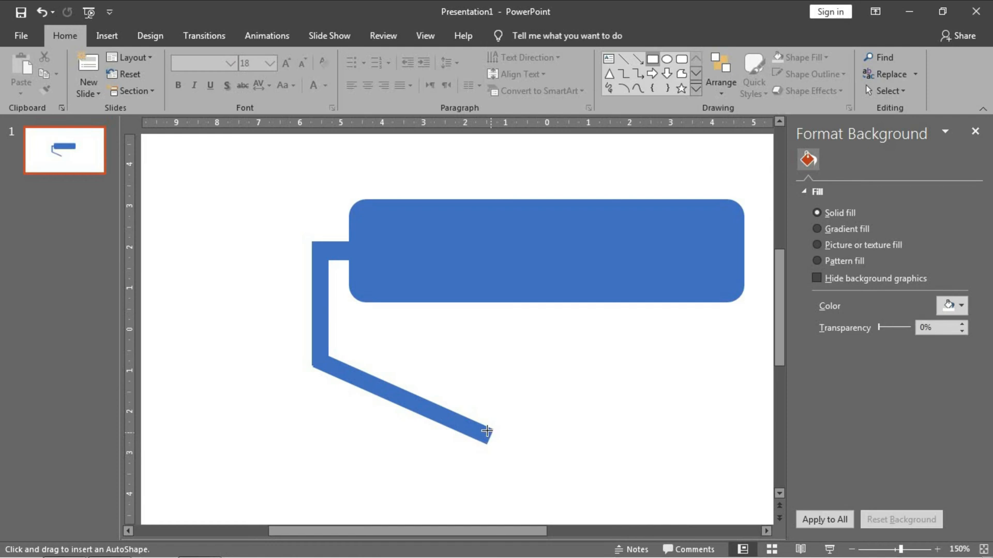
Draw a small rectangle at the slanted bar's lower end and size it 0.7 cm high by 0.4 cm wide.
{"action": "left_click_drag", "start_coordinate": [486, 428], "coordinate": [501, 482]}
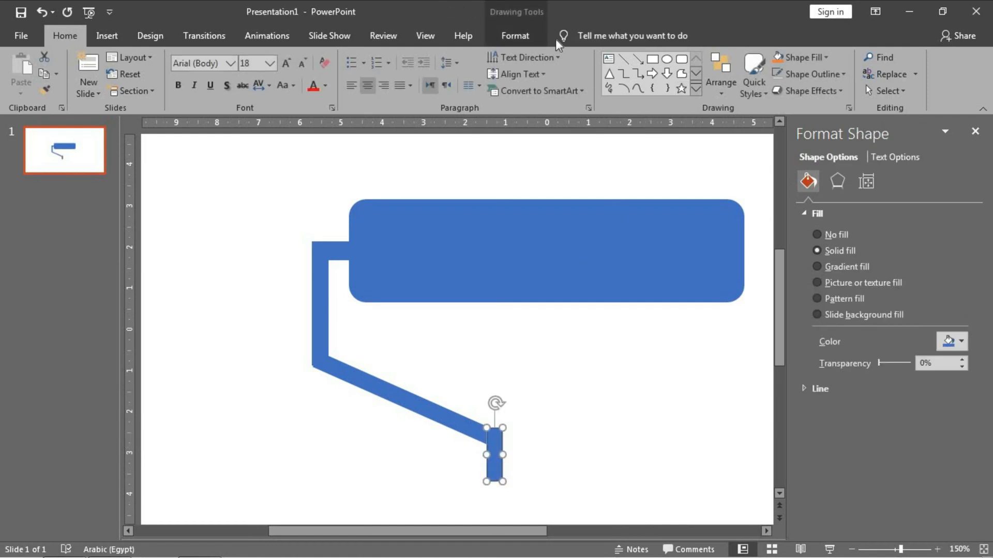
{"action": "left_click", "coordinate": [515, 35]}
{"action": "left_click", "coordinate": [843, 64]}
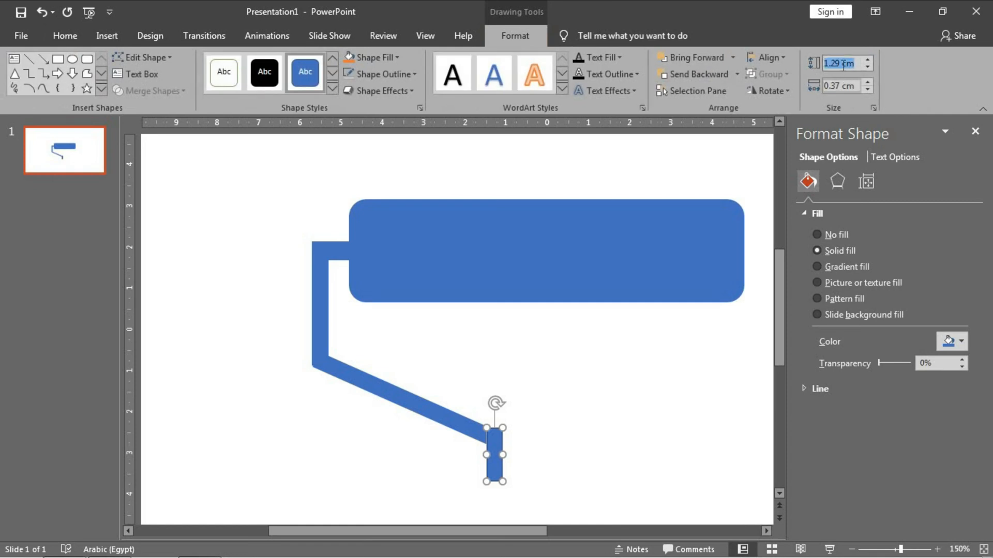
{"action": "type", "text": "0.7"}
{"action": "key", "text": "Tab"}
{"action": "type", "text": "0"}
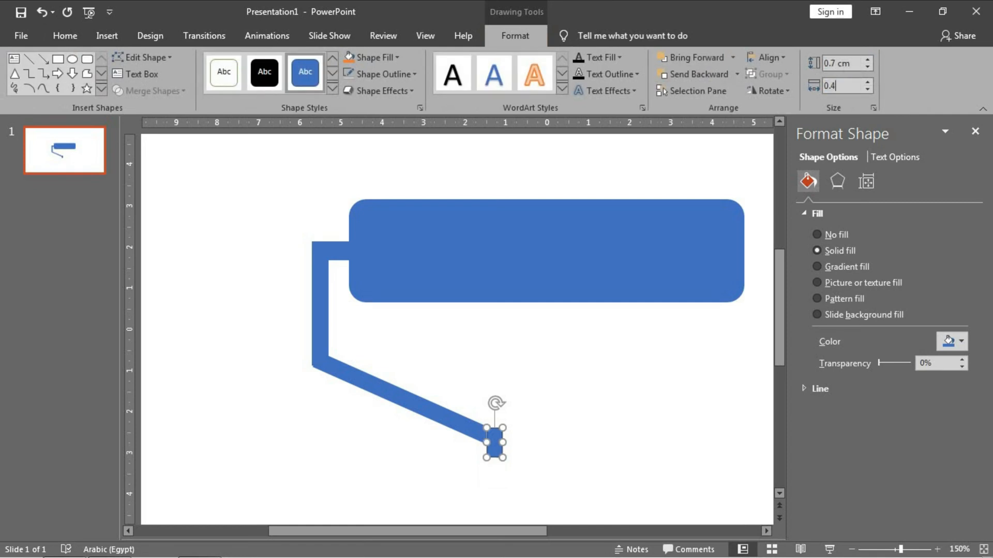
{"action": "type", "text": ".4"}
{"action": "key", "text": "Return"}
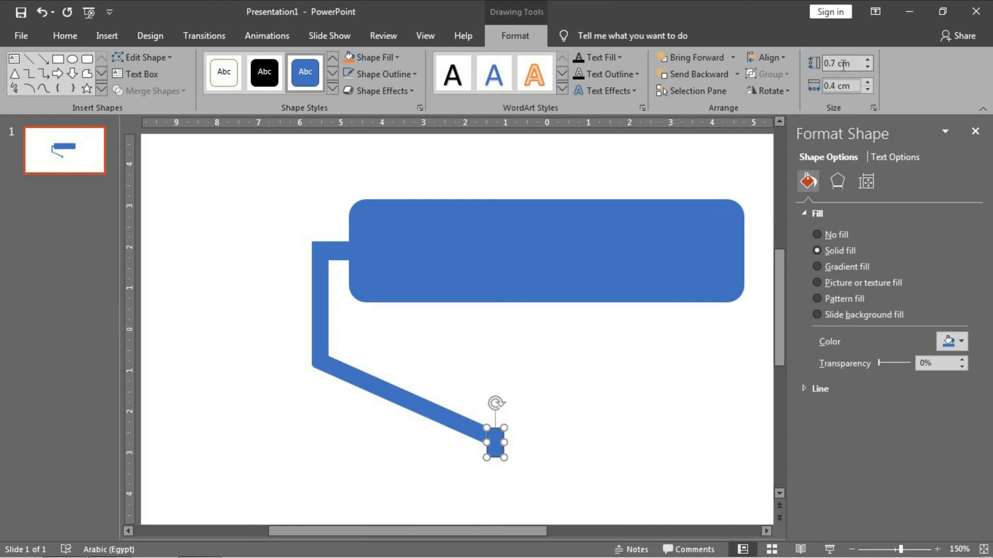
Remove the small rectangle's outline and align it flush with the lower end of the slanted bar.
{"action": "left_click", "coordinate": [371, 76]}
{"action": "left_click", "coordinate": [394, 203]}
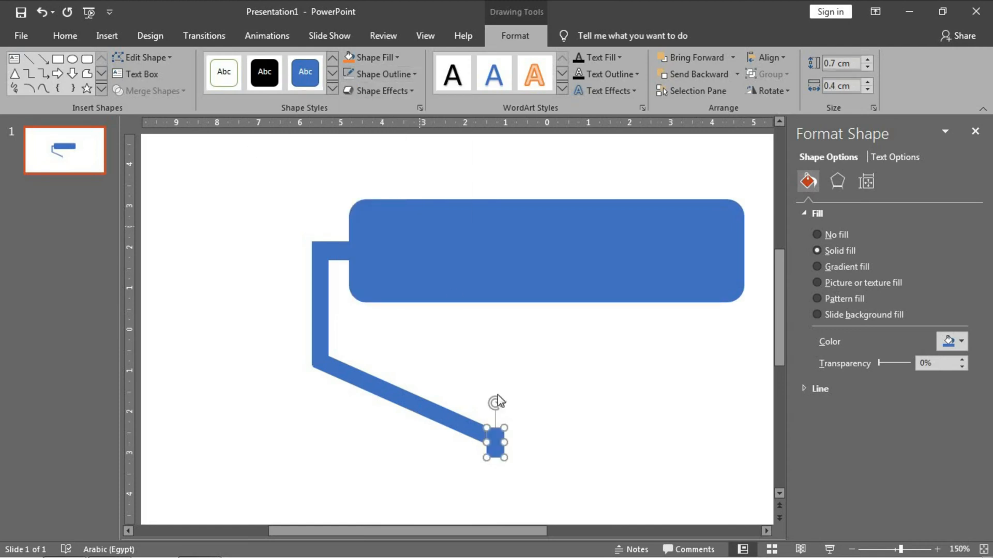
{"action": "left_click", "coordinate": [576, 424]}
{"action": "left_click", "coordinate": [495, 447]}
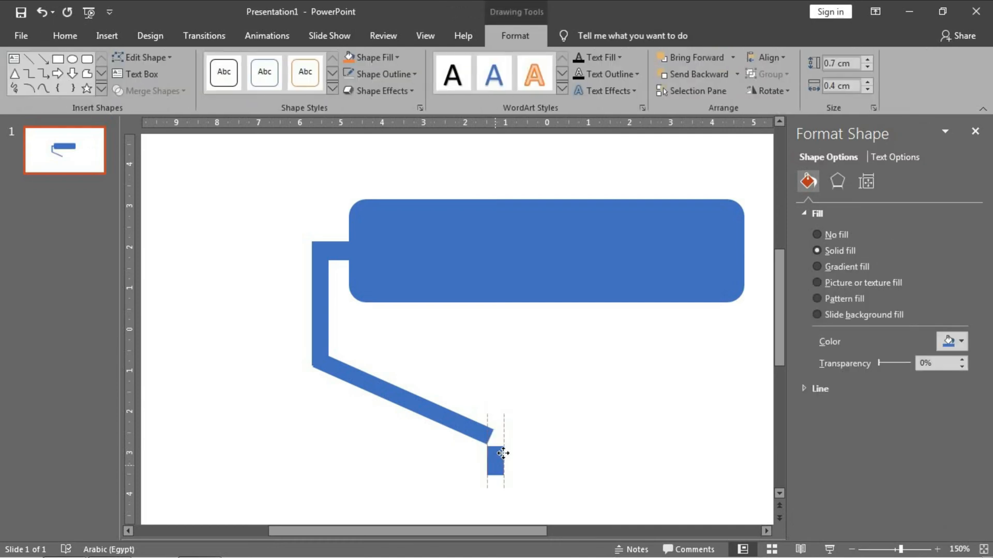
{"action": "left_click_drag", "start_coordinate": [493, 443], "coordinate": [486, 442]}
{"action": "left_click", "coordinate": [582, 439]}
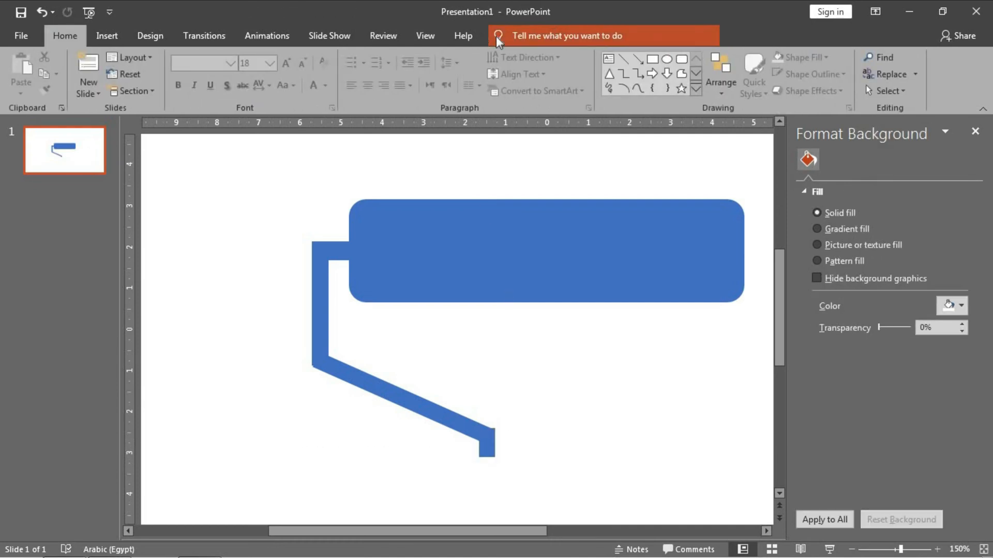
Insert a trapezoid about 0.91 cm high and 1.18 cm wide directly below the small rectangle, without an outline.
{"action": "left_click", "coordinate": [119, 37]}
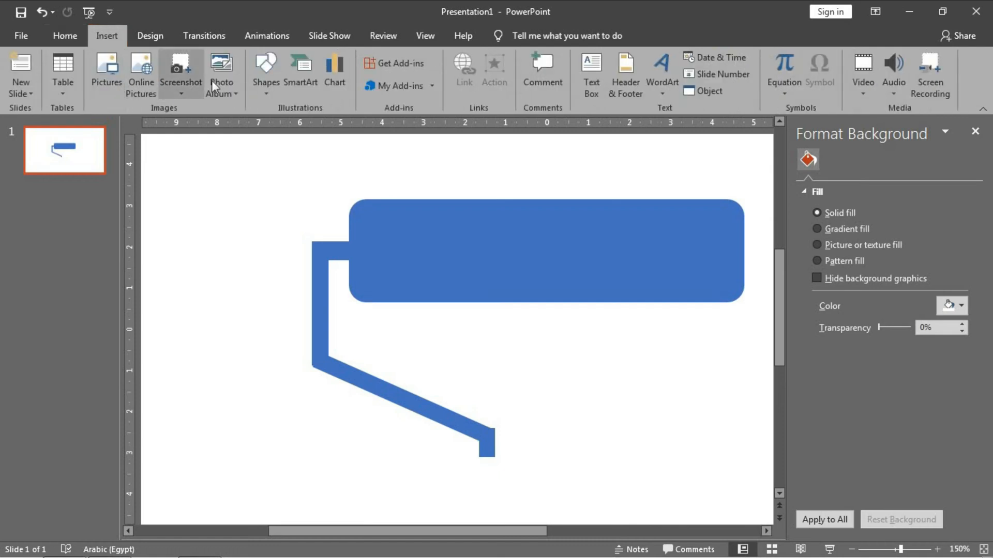
{"action": "left_click", "coordinate": [266, 72]}
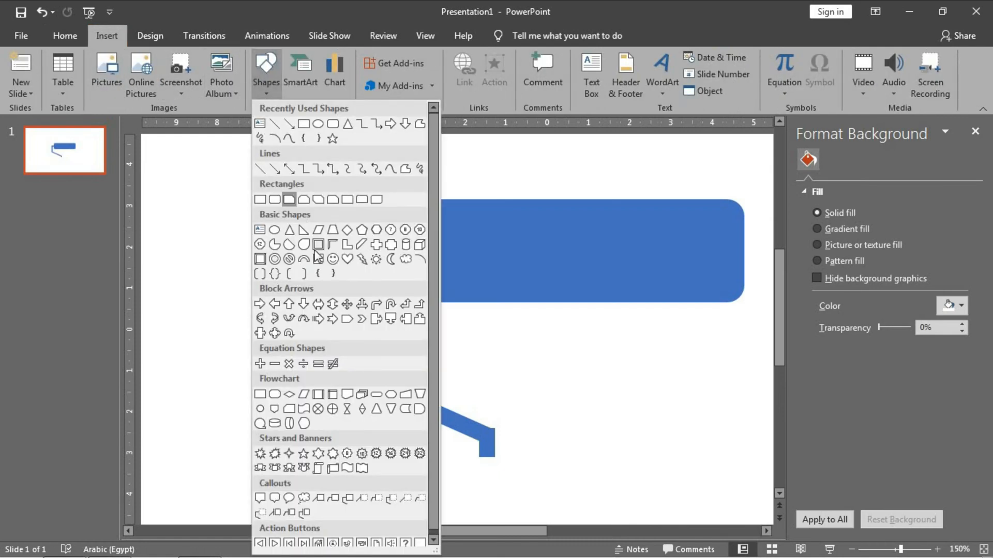
{"action": "left_click", "coordinate": [333, 230]}
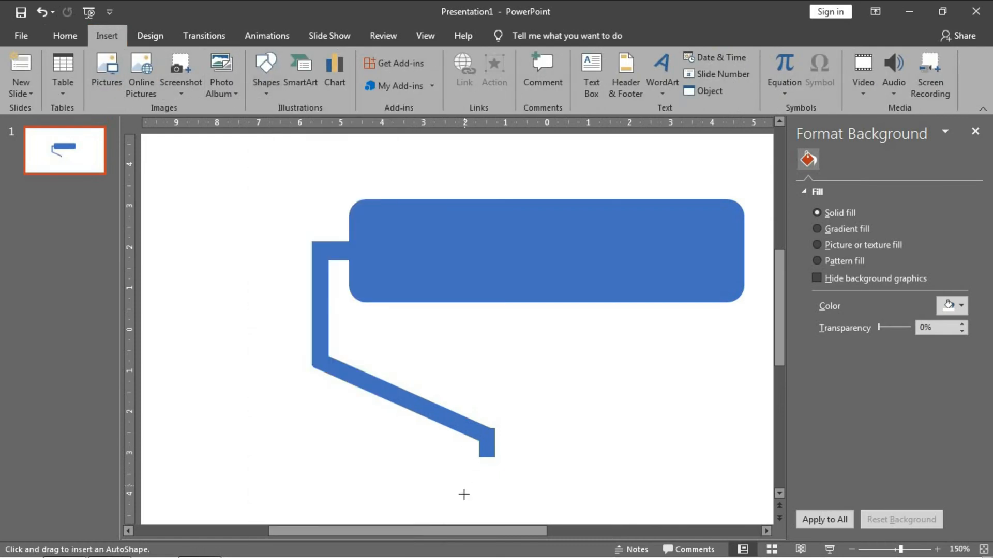
{"action": "left_click_drag", "start_coordinate": [500, 477], "coordinate": [513, 457]}
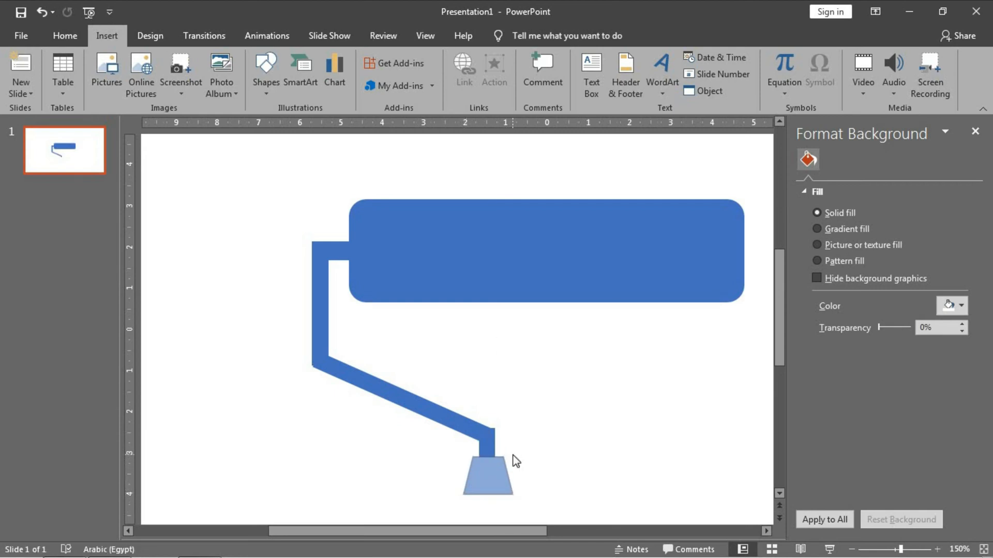
{"action": "left_click", "coordinate": [378, 72]}
{"action": "left_click", "coordinate": [377, 202]}
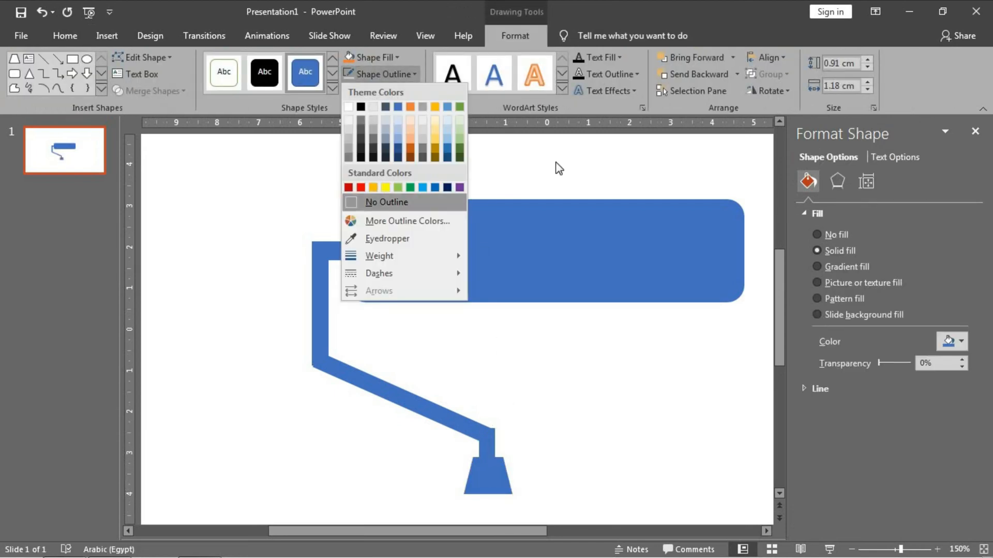
Resize the trapezoid to 0.7 cm high by 0.9 cm wide and center it under the small rectangle.
{"action": "left_click", "coordinate": [833, 63]}
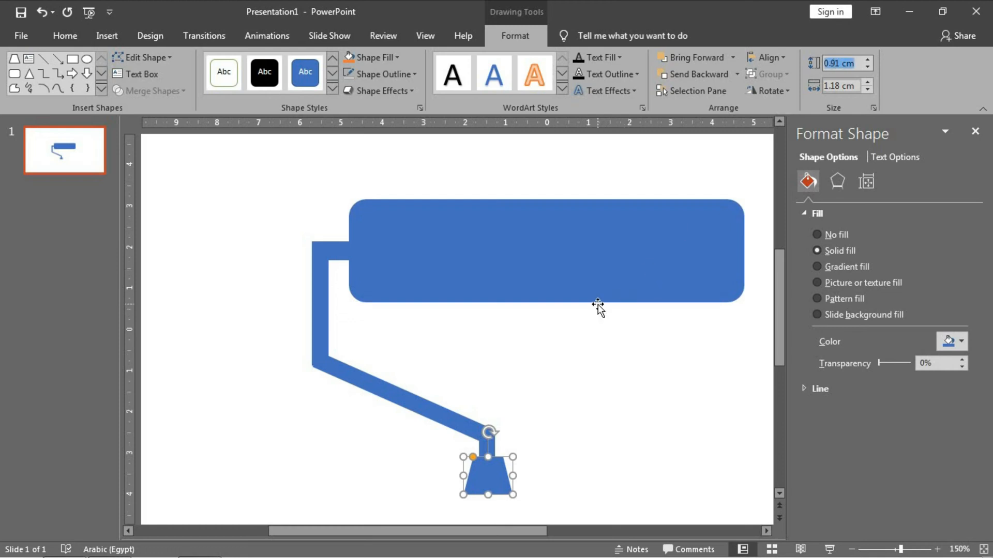
{"action": "type", "text": "0.7"}
{"action": "key", "text": "Tab"}
{"action": "type", "text": "0"}
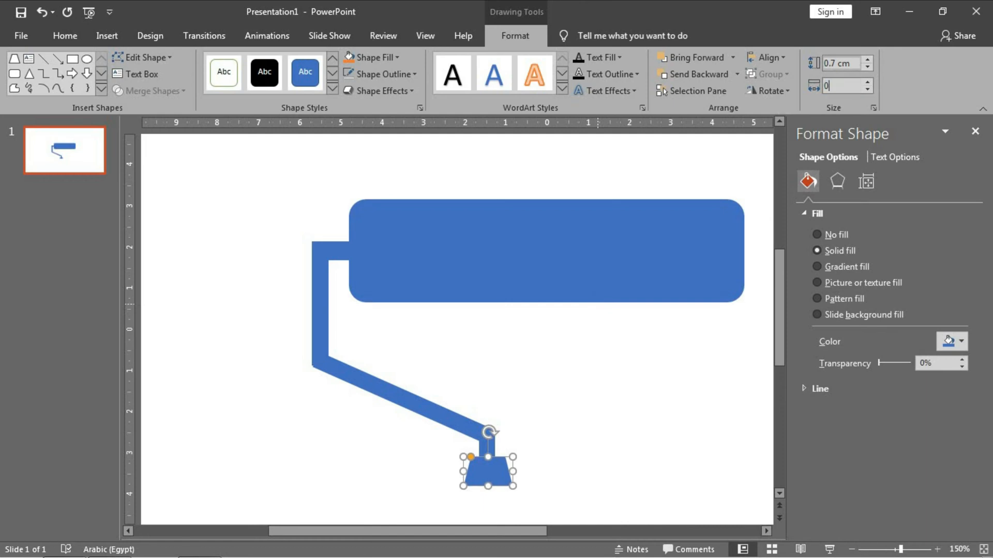
{"action": "key", "text": "Return"}
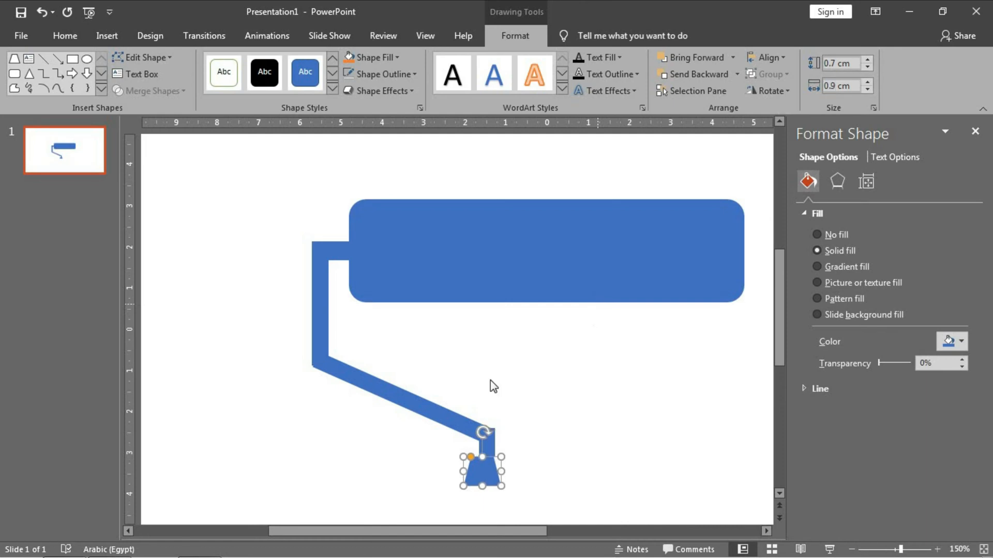
{"action": "left_click", "coordinate": [519, 420]}
{"action": "left_click_drag", "start_coordinate": [481, 467], "coordinate": [488, 472]}
Draw a tall handle rectangle about 4.9 cm high and 1.46 cm wide below the trapezoid, without an outline.
{"action": "scroll", "coordinate": [572, 463], "scroll_direction": "down", "scroll_amount": 3}
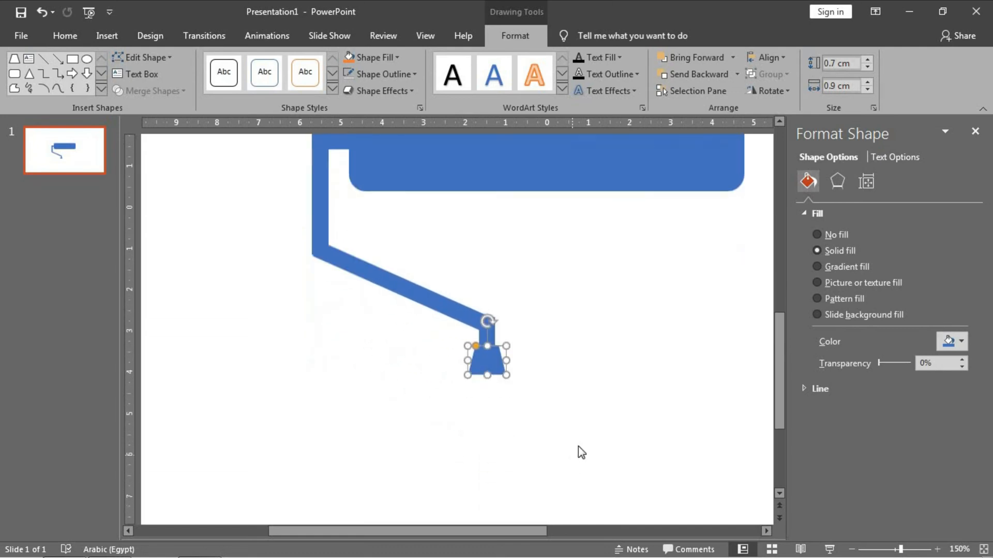
{"action": "left_click", "coordinate": [73, 60]}
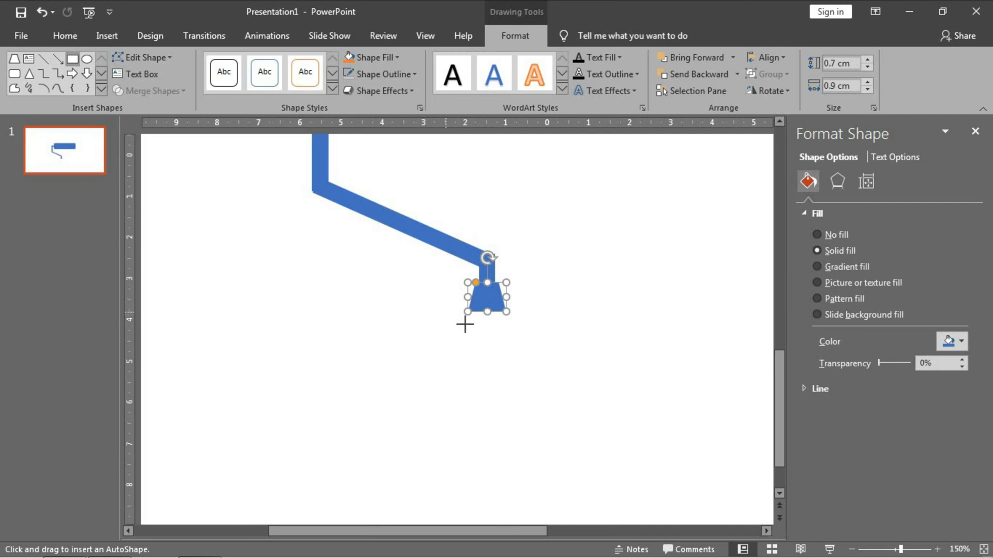
{"action": "left_click_drag", "start_coordinate": [464, 324], "coordinate": [506, 514]}
{"action": "left_click", "coordinate": [381, 76]}
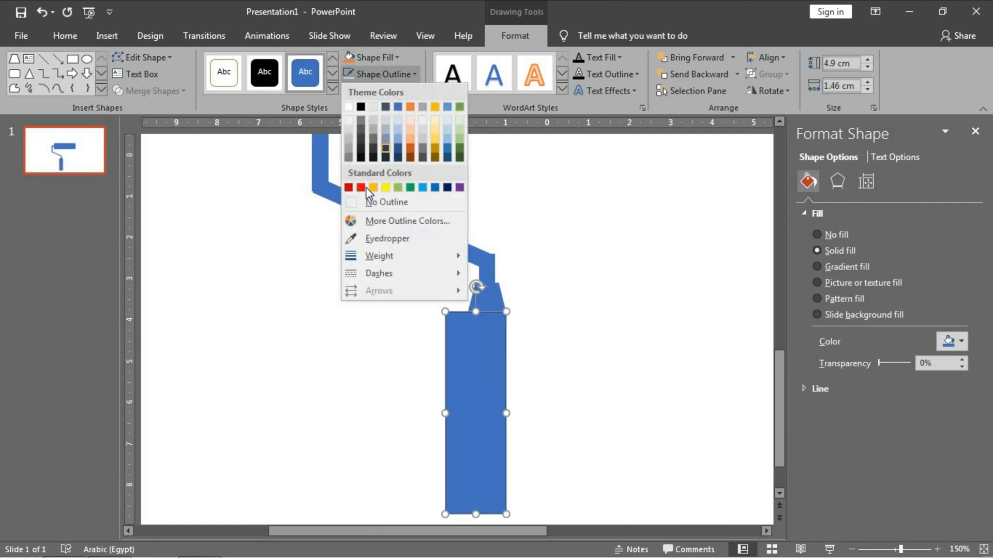
{"action": "left_click", "coordinate": [365, 196]}
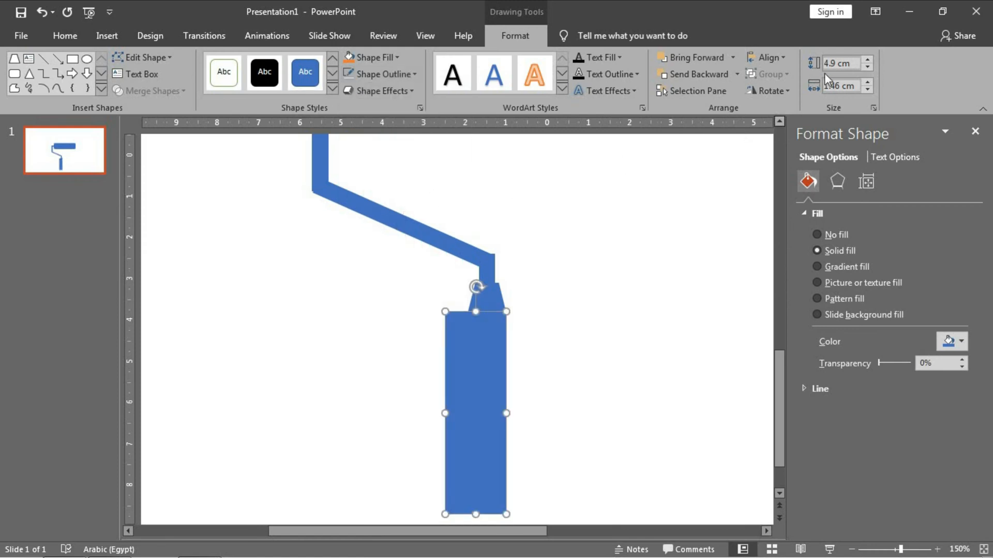
Set the handle rectangle's height to 5 cm and its width to 0.92 cm.
{"action": "left_click", "coordinate": [838, 62]}
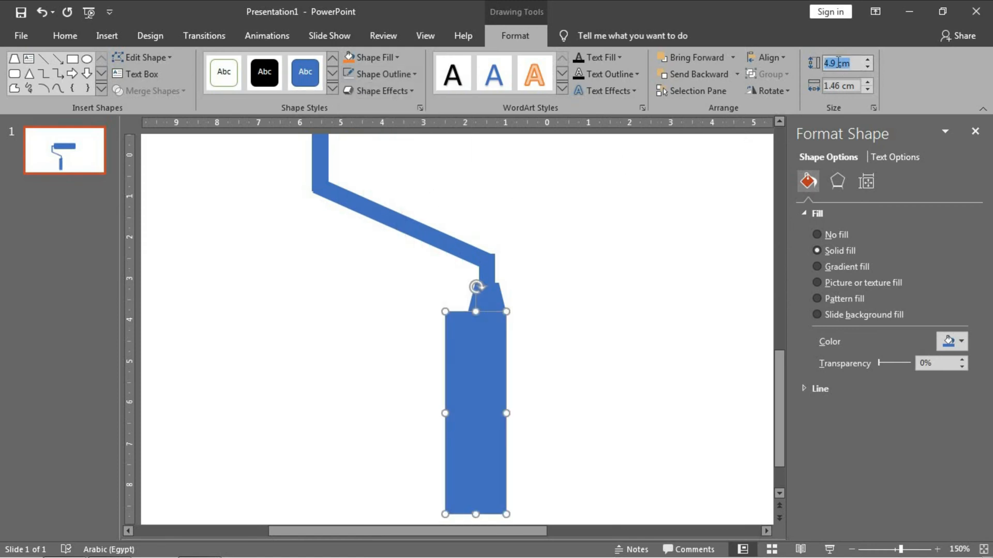
{"action": "type", "text": "5"}
{"action": "key", "text": "Tab"}
{"action": "type", "text": "0"}
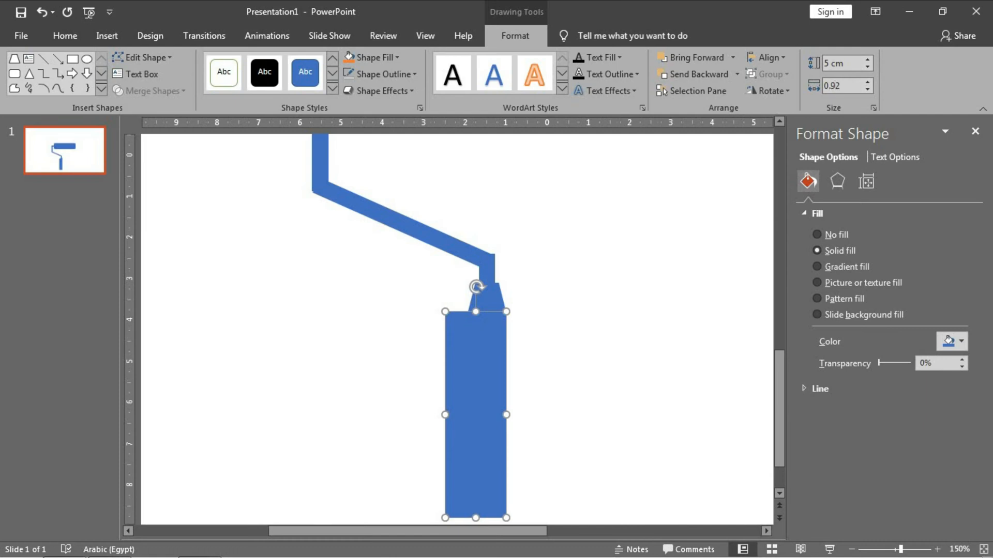
{"action": "type", "text": ".92"}
{"action": "key", "text": "Return"}
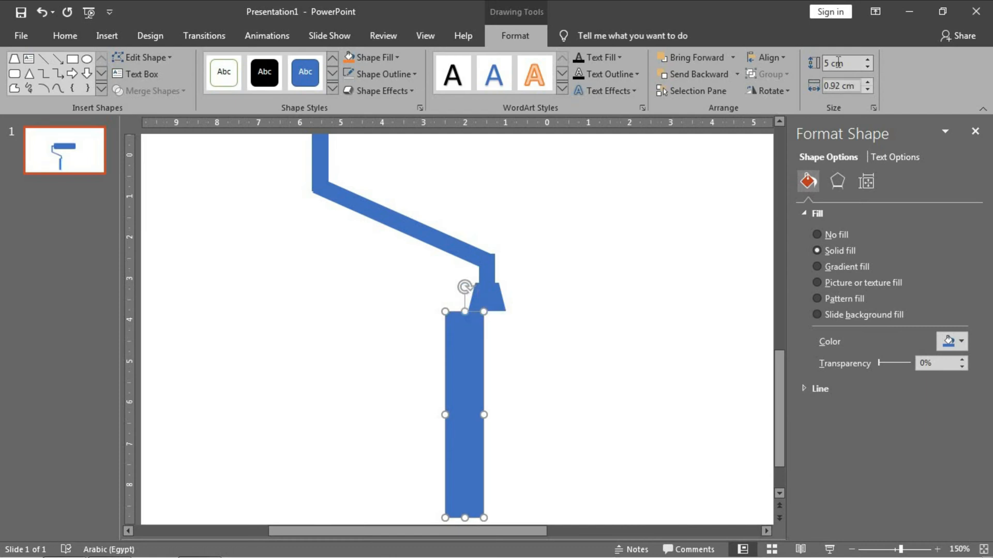
Move the handle rectangle so it lines up directly beneath the trapezoid's base.
{"action": "left_click", "coordinate": [491, 355]}
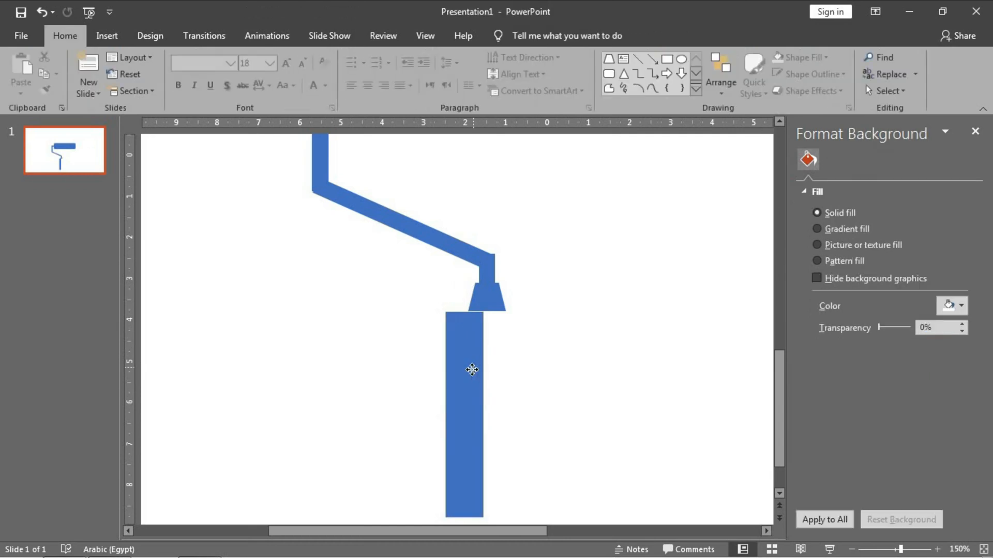
{"action": "left_click", "coordinate": [469, 370]}
{"action": "left_click_drag", "start_coordinate": [470, 395], "coordinate": [494, 388]}
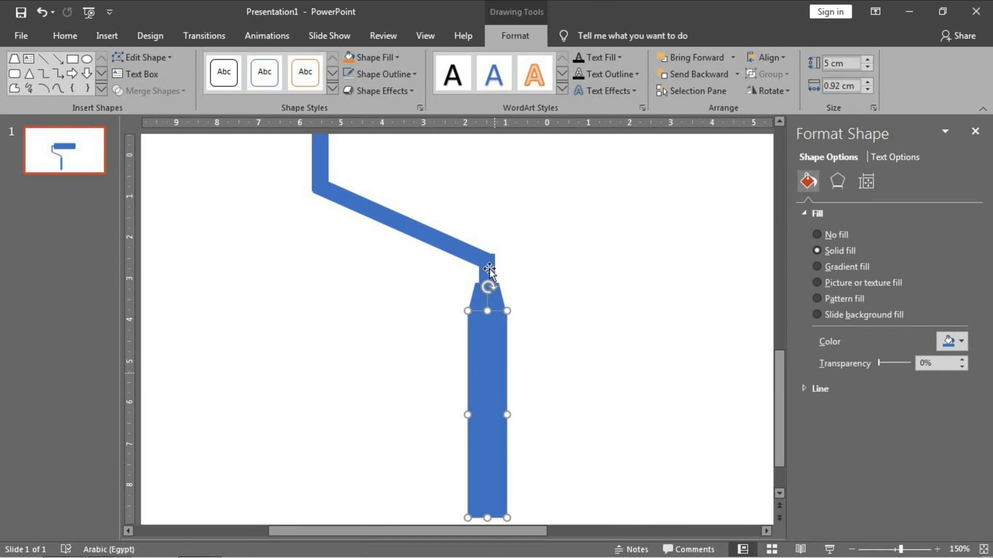
{"action": "left_click", "coordinate": [378, 368]}
Fine-tune the slanted bar's position so its upper end meets the vertical arm's bottom corner cleanly.
{"action": "scroll", "coordinate": [328, 306], "scroll_direction": "down", "scroll_amount": 5}
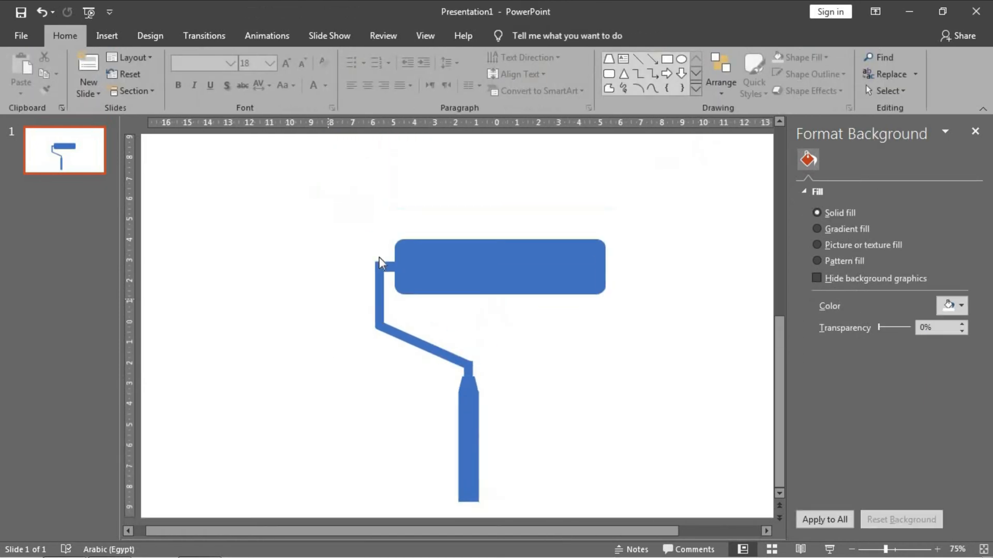
{"action": "left_click", "coordinate": [382, 282]}
{"action": "scroll", "coordinate": [385, 282], "scroll_direction": "up", "scroll_amount": 8}
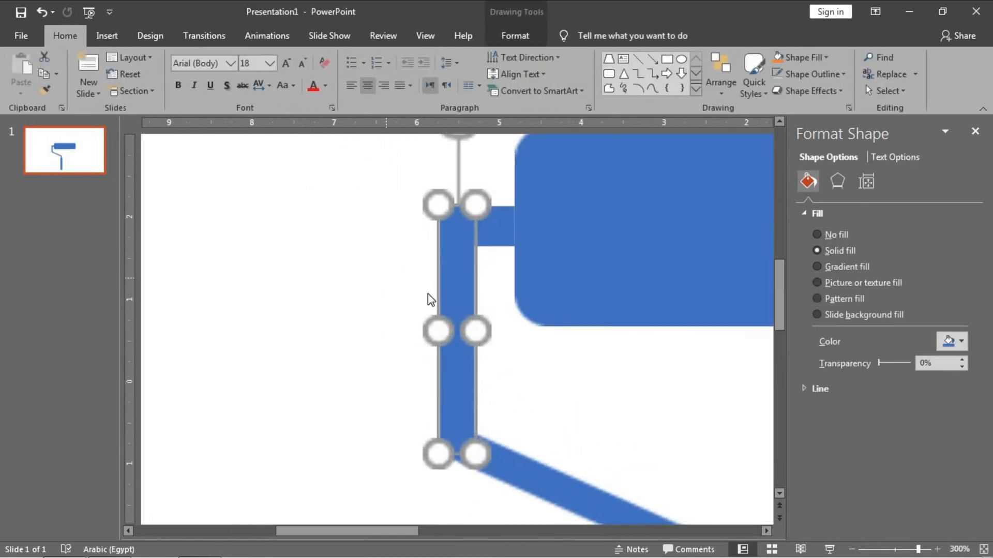
{"action": "left_click", "coordinate": [500, 272]}
{"action": "scroll", "coordinate": [465, 362], "scroll_direction": "down", "scroll_amount": 3}
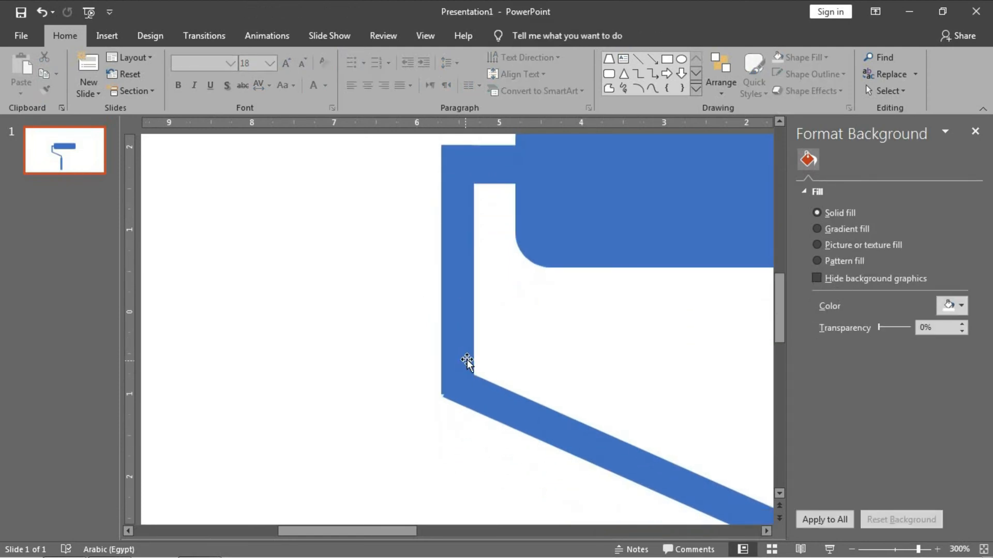
{"action": "left_click", "coordinate": [528, 333]}
{"action": "left_click_drag", "start_coordinate": [524, 341], "coordinate": [521, 338]}
{"action": "left_click", "coordinate": [527, 413]}
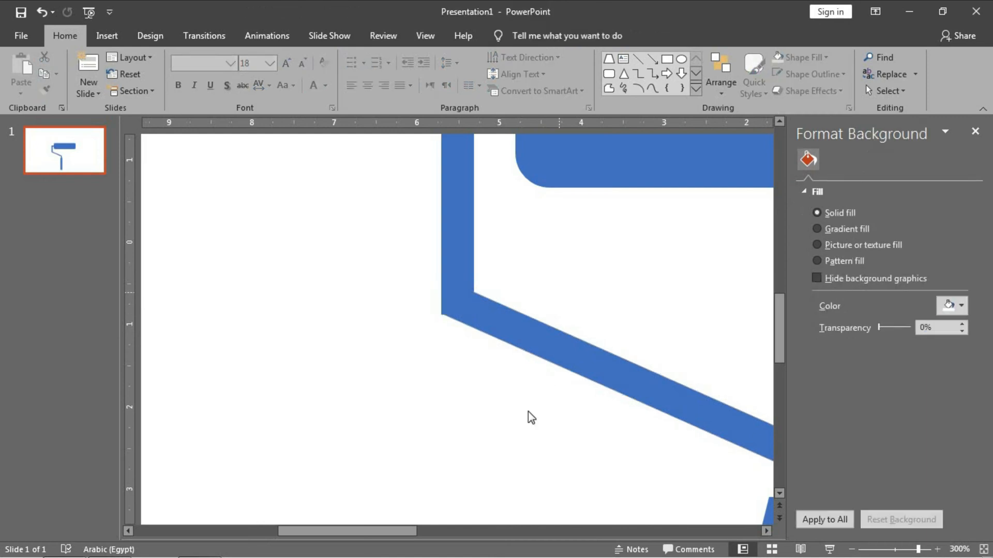
{"action": "left_click", "coordinate": [509, 336]}
{"action": "left_click", "coordinate": [599, 272]}
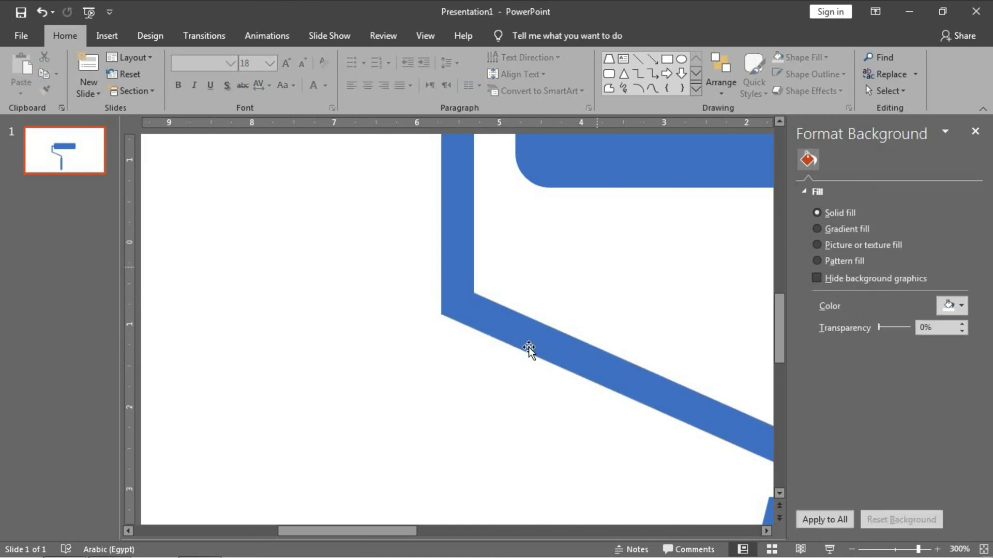
{"action": "scroll", "coordinate": [596, 339], "scroll_direction": "down", "scroll_amount": 2}
{"action": "scroll", "coordinate": [599, 344], "scroll_direction": "down", "scroll_amount": 5, "text": "ctrl"}
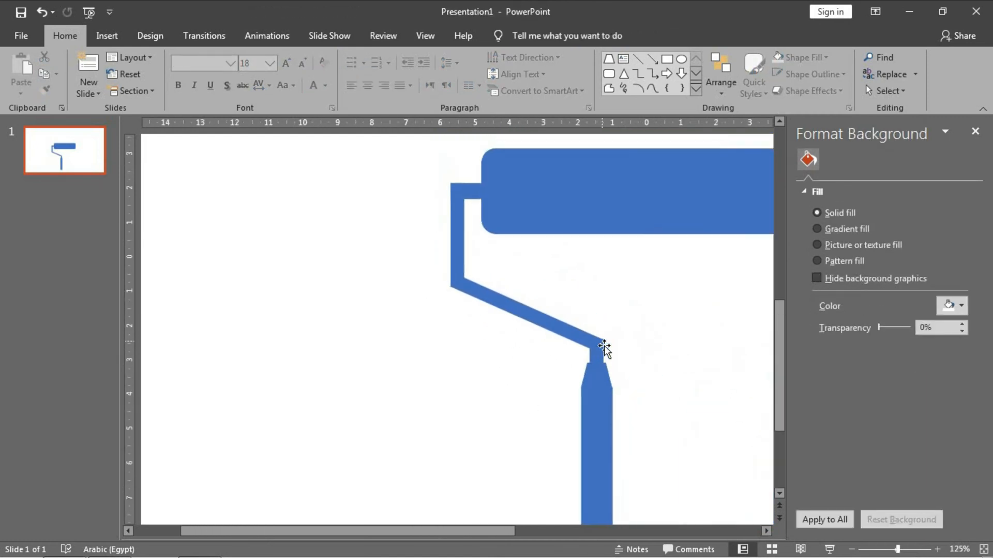
Nudge the short vertical neck bar left until its outer edge meets the lower end of the slanted bar cleanly.
{"action": "left_click", "coordinate": [599, 354]}
{"action": "scroll", "coordinate": [598, 355], "scroll_direction": "up", "scroll_amount": 6, "text": "ctrl"}
{"action": "left_click", "coordinate": [565, 357]}
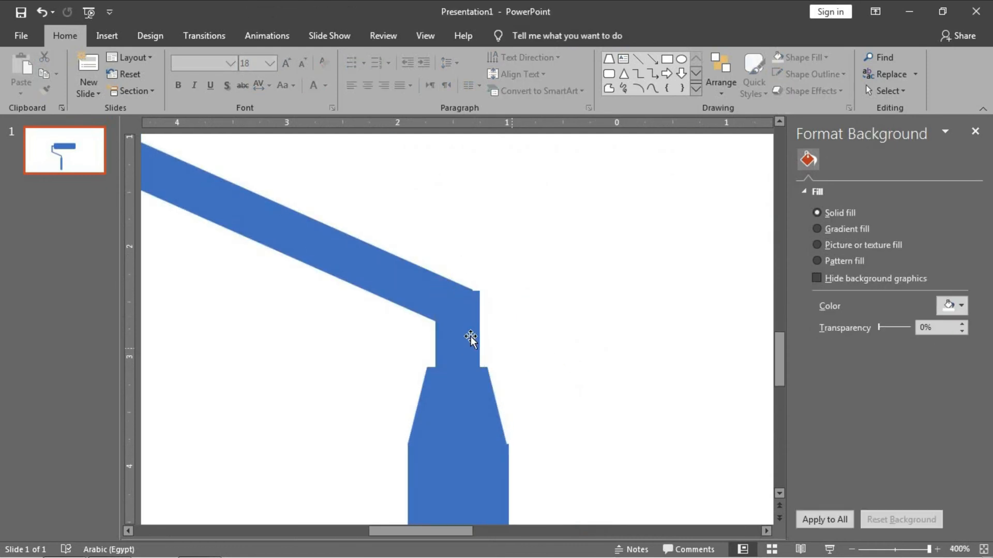
{"action": "left_click", "coordinate": [468, 336]}
{"action": "key", "text": "ctrl+Left"}
{"action": "key", "text": "ctrl+Left"}
{"action": "left_click", "coordinate": [526, 316]}
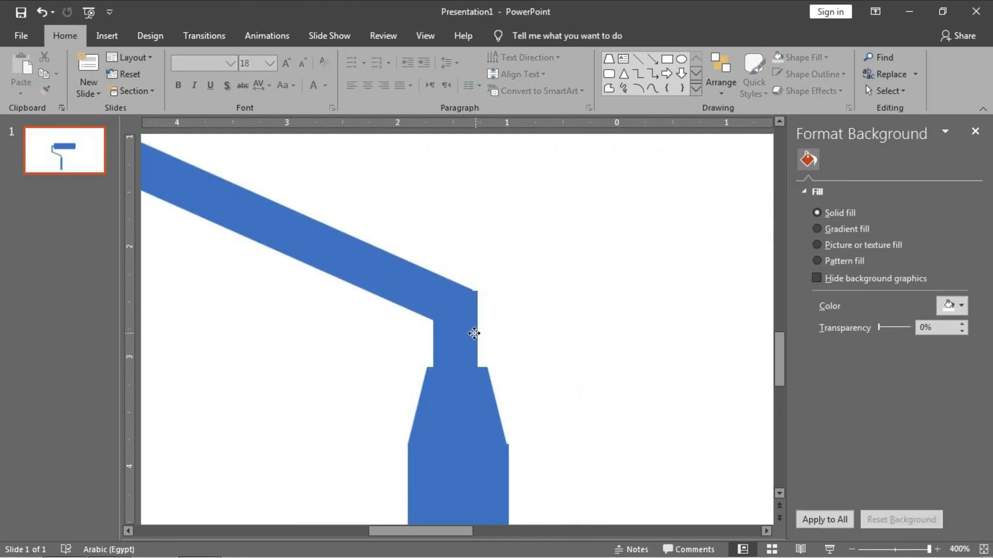
{"action": "left_click", "coordinate": [473, 332]}
{"action": "key", "text": "ctrl+Left"}
{"action": "left_click", "coordinate": [528, 332]}
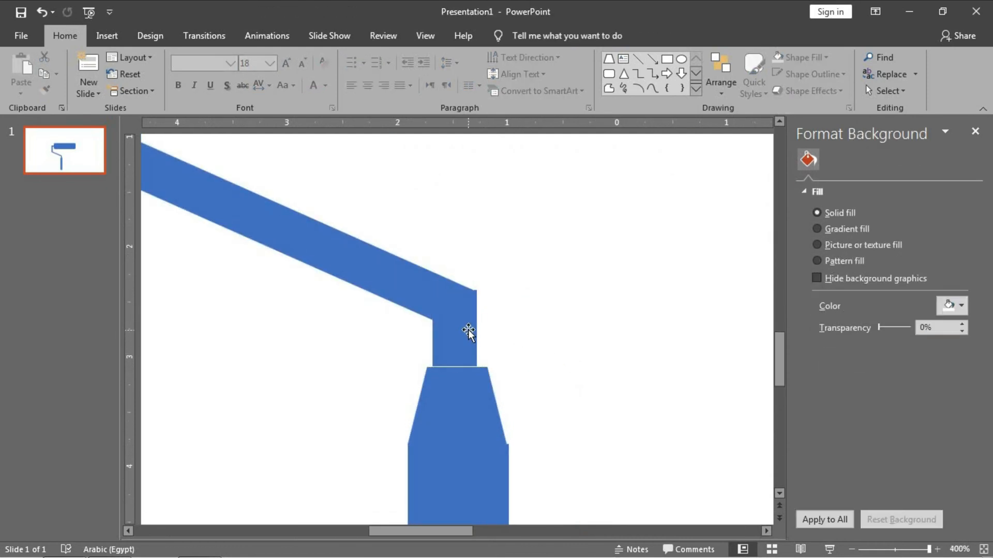
{"action": "left_click", "coordinate": [468, 333]}
{"action": "left_click", "coordinate": [526, 328]}
{"action": "left_click", "coordinate": [466, 333]}
{"action": "key", "text": "ctrl+Left"}
{"action": "left_click", "coordinate": [498, 328]}
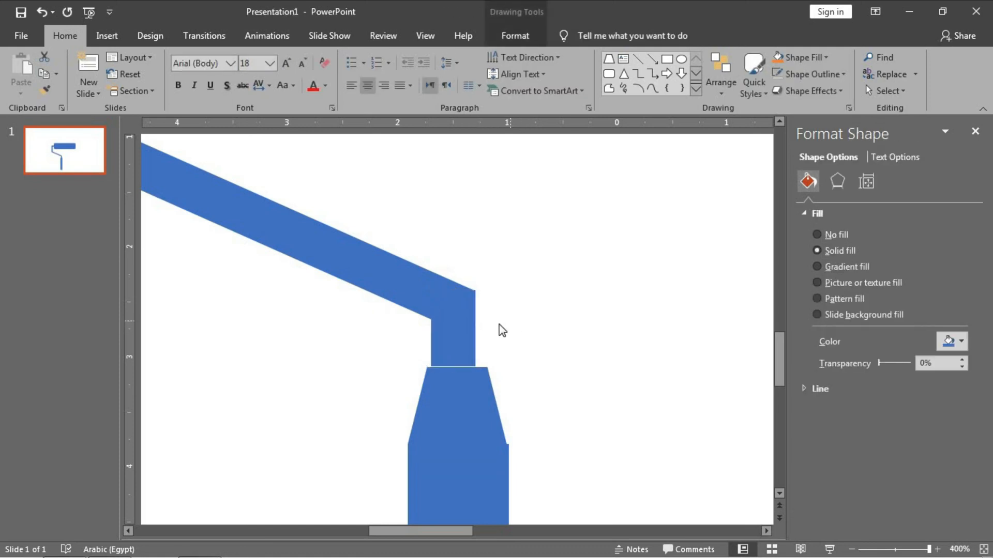
{"action": "left_click", "coordinate": [465, 333]}
{"action": "key", "text": "ctrl+Left"}
{"action": "left_click", "coordinate": [518, 314]}
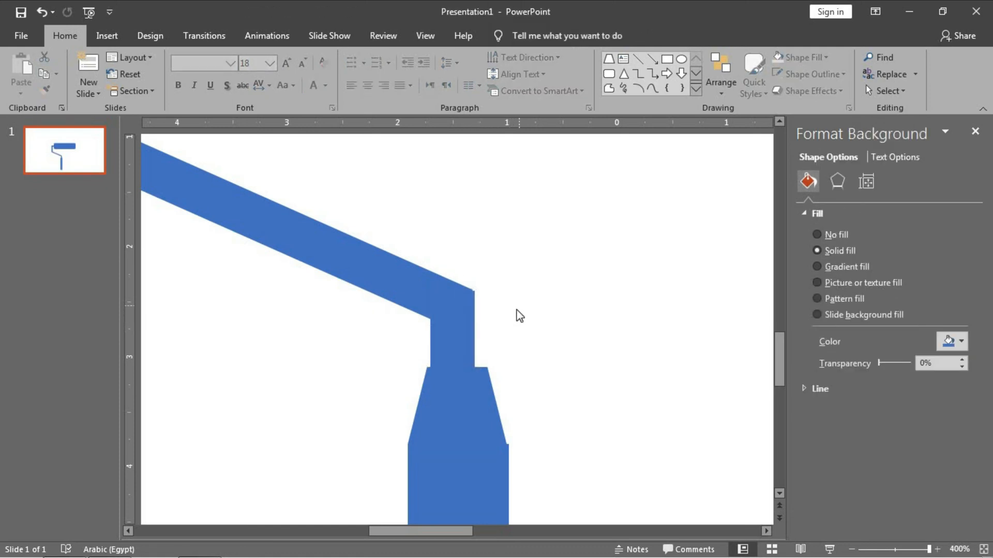
{"action": "left_click", "coordinate": [463, 323]}
{"action": "key", "text": "ctrl+Left"}
{"action": "left_click", "coordinate": [523, 308]}
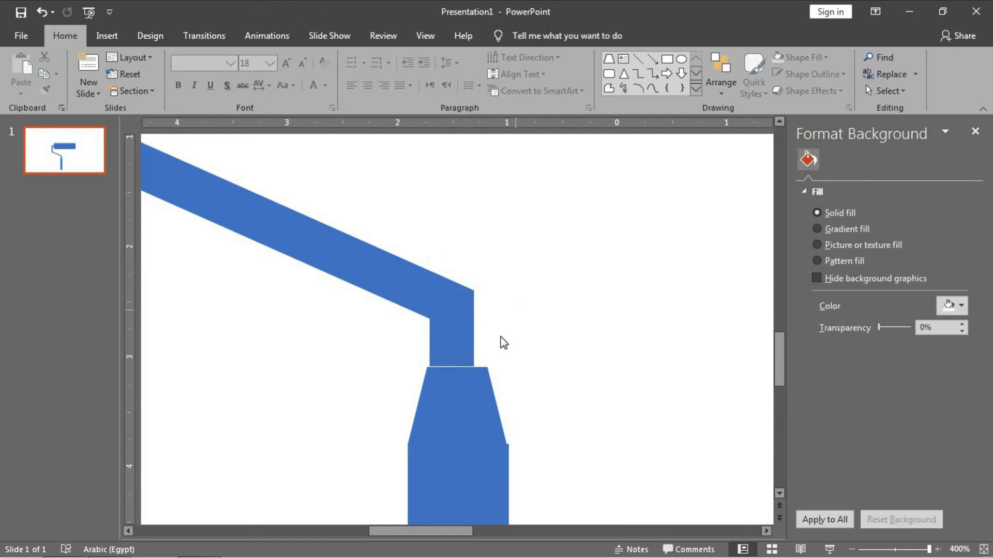
Centre the trapezoid beneath the neck bar and move the handle rectangle back against the trapezoid's base.
{"action": "left_click_drag", "start_coordinate": [468, 402], "coordinate": [462, 401]}
{"action": "scroll", "coordinate": [498, 403], "scroll_direction": "down", "scroll_amount": 5}
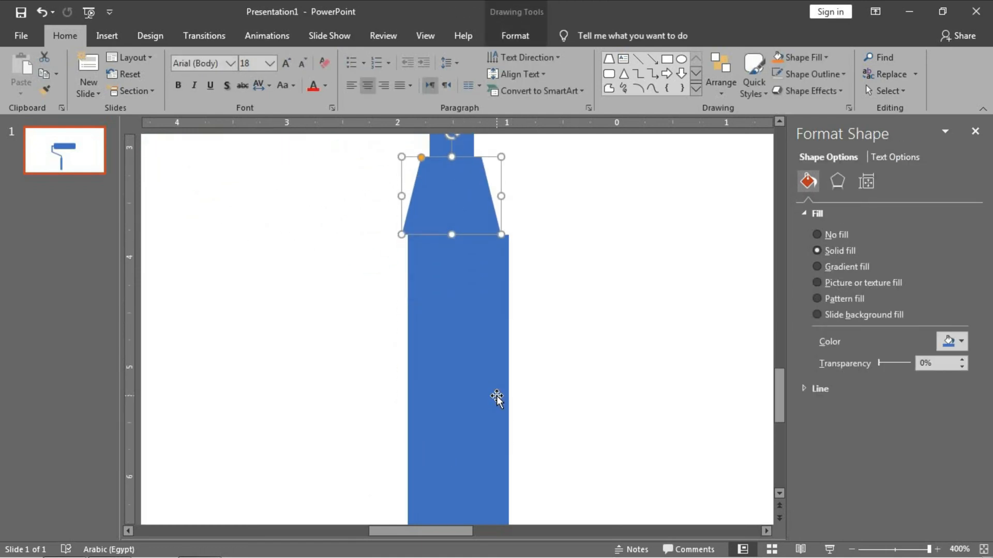
{"action": "scroll", "coordinate": [498, 401], "scroll_direction": "down", "scroll_amount": 2, "text": "ctrl"}
{"action": "scroll", "coordinate": [479, 403], "scroll_direction": "up", "scroll_amount": 1}
{"action": "scroll", "coordinate": [477, 406], "scroll_direction": "down", "scroll_amount": 3}
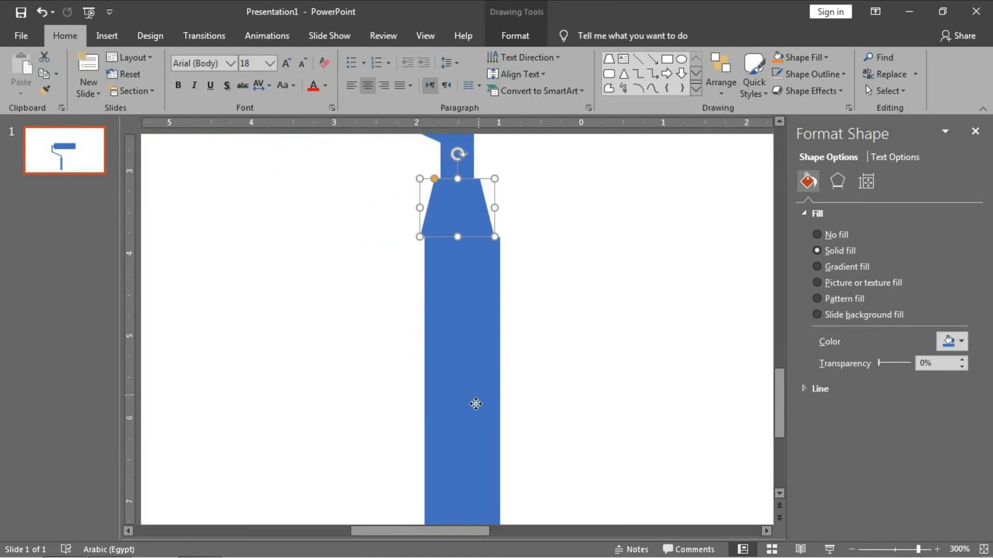
{"action": "left_click_drag", "start_coordinate": [476, 402], "coordinate": [472, 398]}
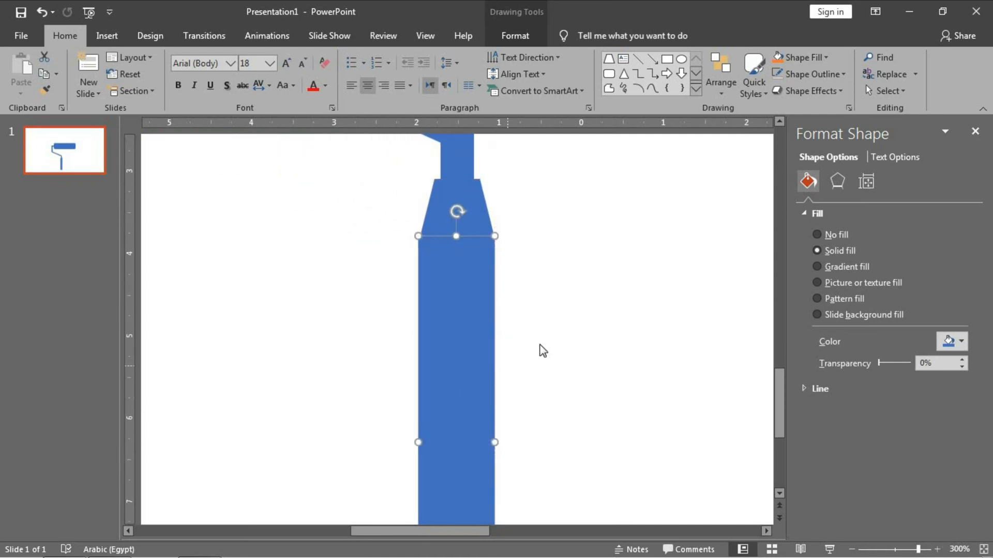
{"action": "left_click", "coordinate": [538, 346]}
Set the trapezoid's width to 0.92 cm to match the handle rectangle.
{"action": "left_click", "coordinate": [476, 343]}
{"action": "scroll", "coordinate": [477, 343], "scroll_direction": "up", "scroll_amount": 10}
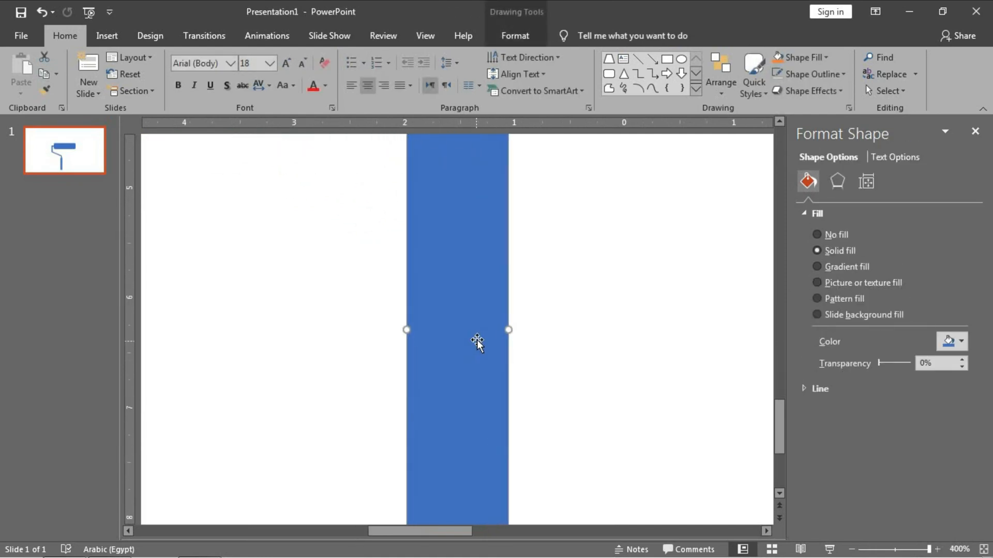
{"action": "scroll", "coordinate": [476, 342], "scroll_direction": "up", "scroll_amount": 3}
{"action": "left_click", "coordinate": [523, 40]}
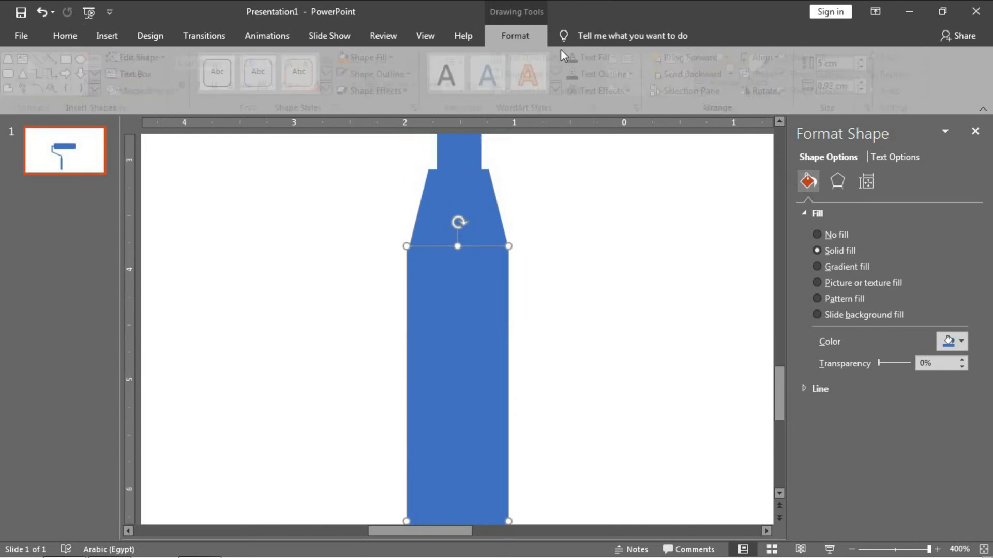
{"action": "left_click", "coordinate": [470, 201]}
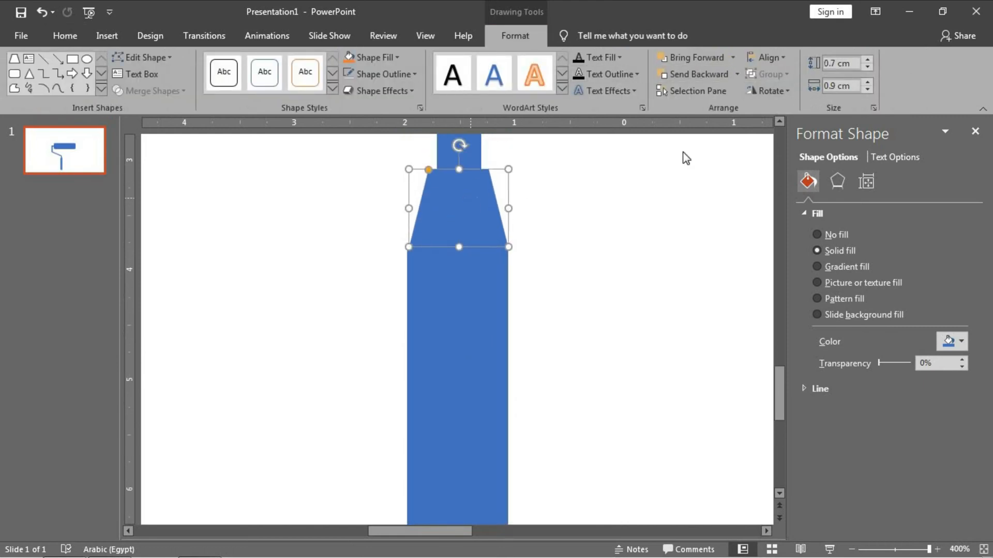
{"action": "left_click", "coordinate": [836, 84]}
{"action": "type", "text": "0.92"}
{"action": "key", "text": "Return"}
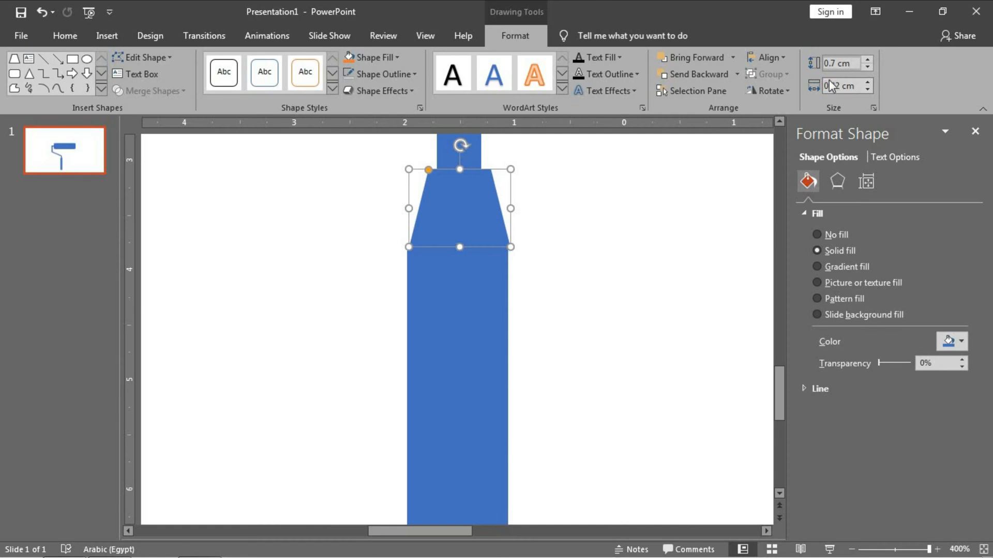
Reposition the widened trapezoid centrally under the neck bar and snap the handle rectangle flush beneath its base.
{"action": "left_click", "coordinate": [605, 259]}
{"action": "mouse_move", "coordinate": [474, 206]}
{"action": "left_mouse_down"}
{"action": "mouse_move", "coordinate": [461, 215]}
{"action": "mouse_move", "coordinate": [476, 204]}
{"action": "mouse_move", "coordinate": [475, 212]}
{"action": "left_mouse_up"}
{"action": "scroll", "coordinate": [475, 212], "scroll_direction": "down", "scroll_amount": 8}
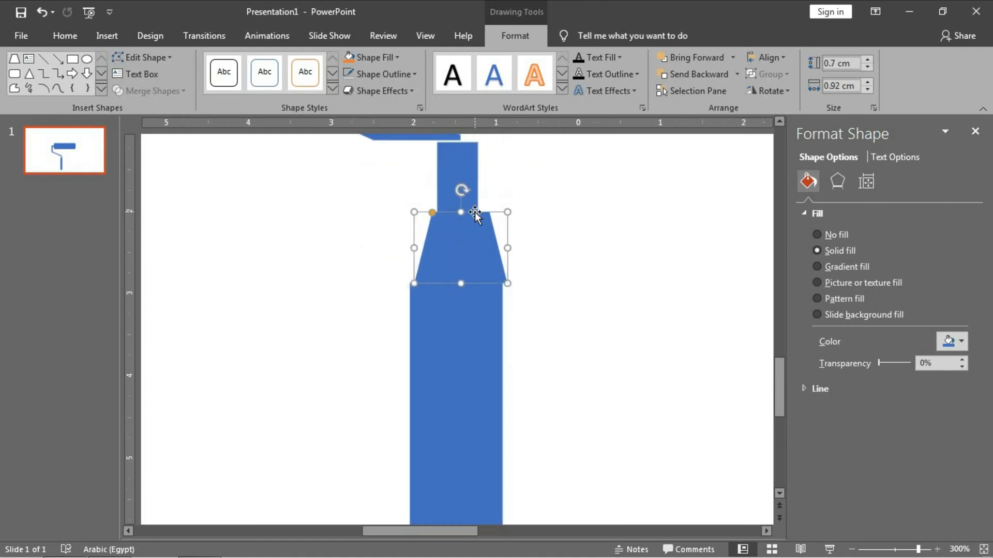
{"action": "left_click_drag", "start_coordinate": [463, 402], "coordinate": [464, 339]}
{"action": "left_click", "coordinate": [472, 352]}
{"action": "left_click", "coordinate": [389, 427]}
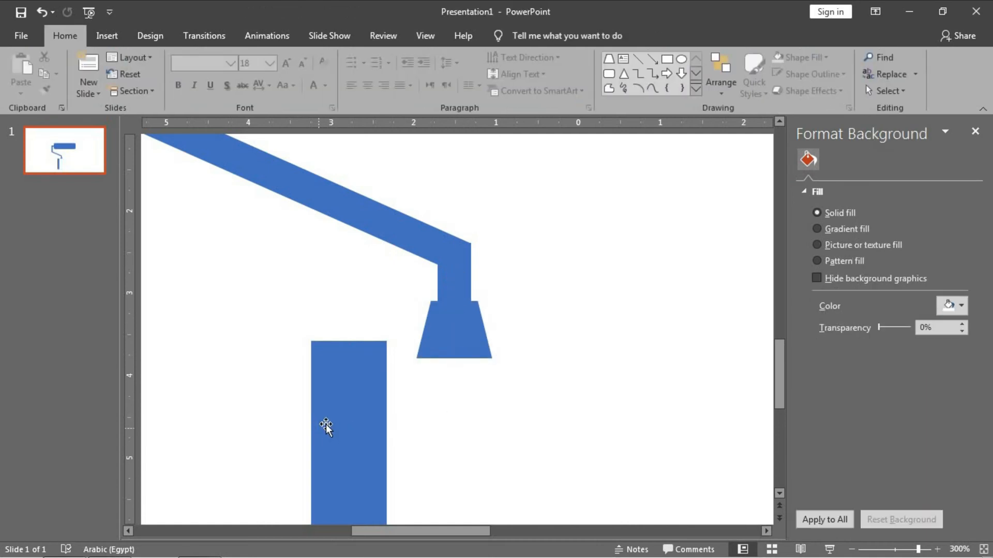
{"action": "left_click_drag", "start_coordinate": [344, 417], "coordinate": [447, 436]}
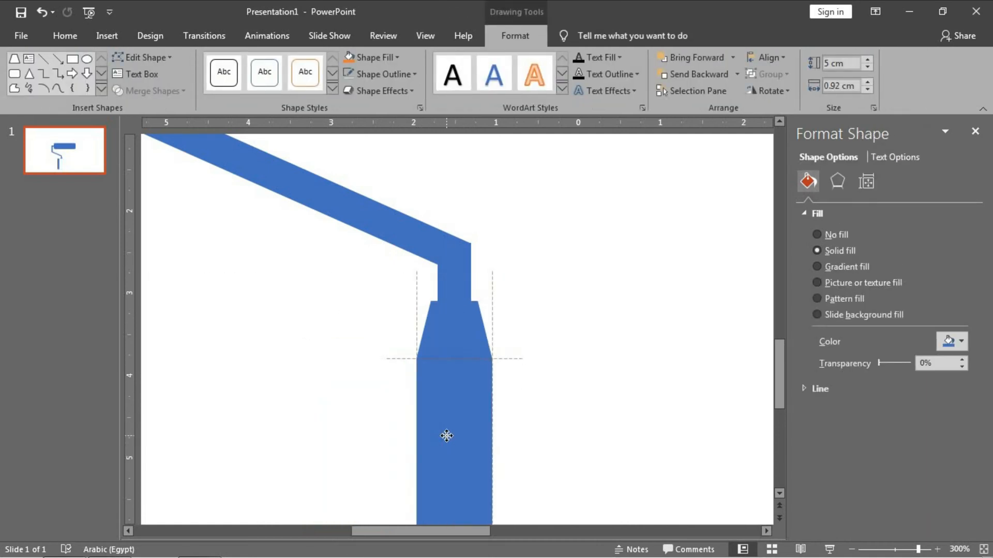
{"action": "left_click", "coordinate": [528, 424]}
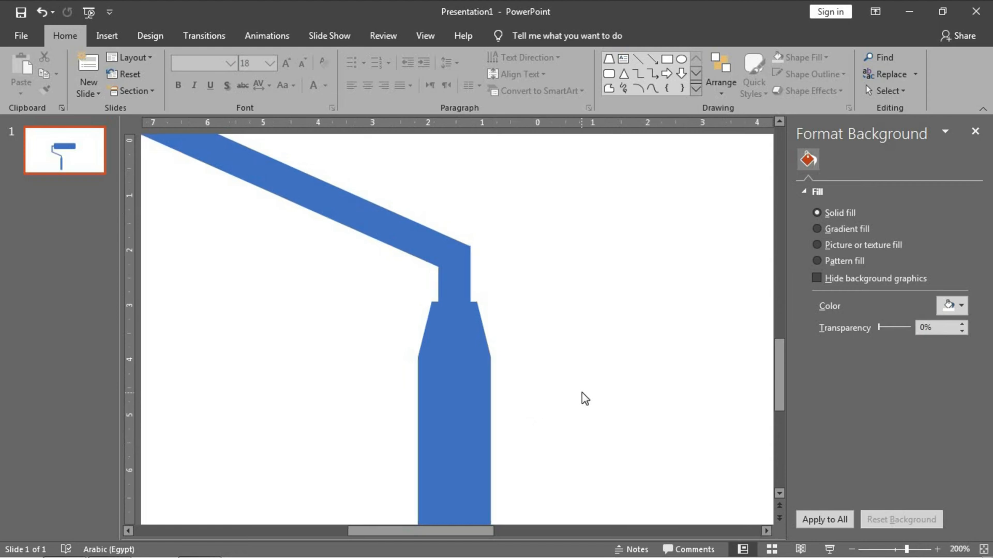
Draw a circle about 0.59 cm in diameter near the handle's lower end and centre it across the handle's width.
{"action": "scroll", "coordinate": [554, 406], "scroll_direction": "down", "scroll_amount": 5}
{"action": "scroll", "coordinate": [554, 408], "scroll_direction": "down", "scroll_amount": 2}
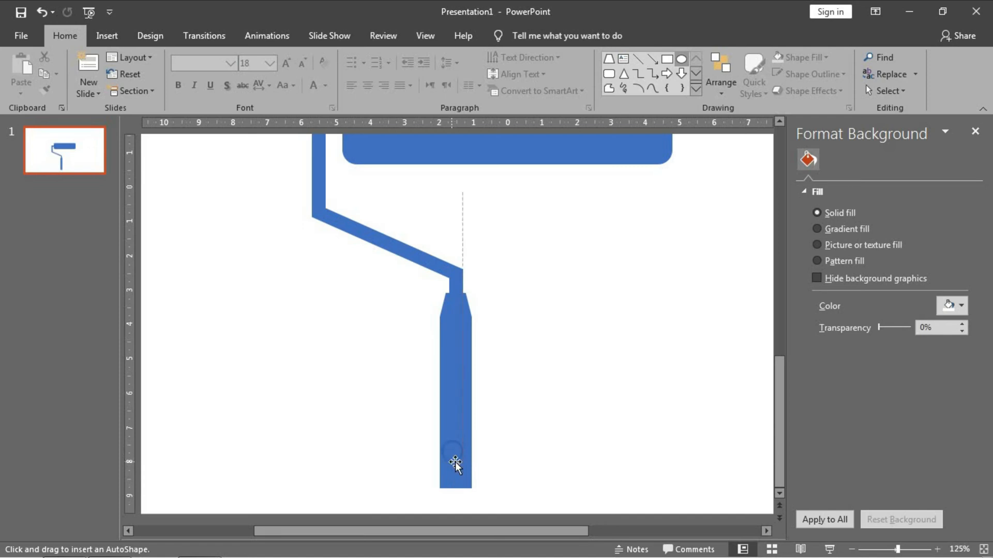
{"action": "left_click_drag", "start_coordinate": [446, 449], "coordinate": [467, 470]}
{"action": "scroll", "coordinate": [465, 468], "scroll_direction": "up", "scroll_amount": 6}
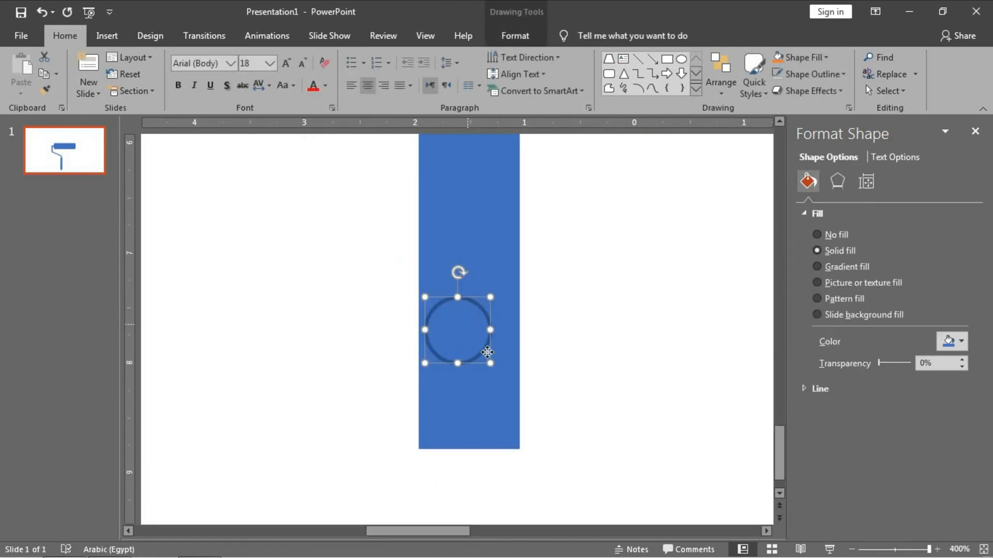
{"action": "left_click_drag", "start_coordinate": [467, 329], "coordinate": [478, 355]}
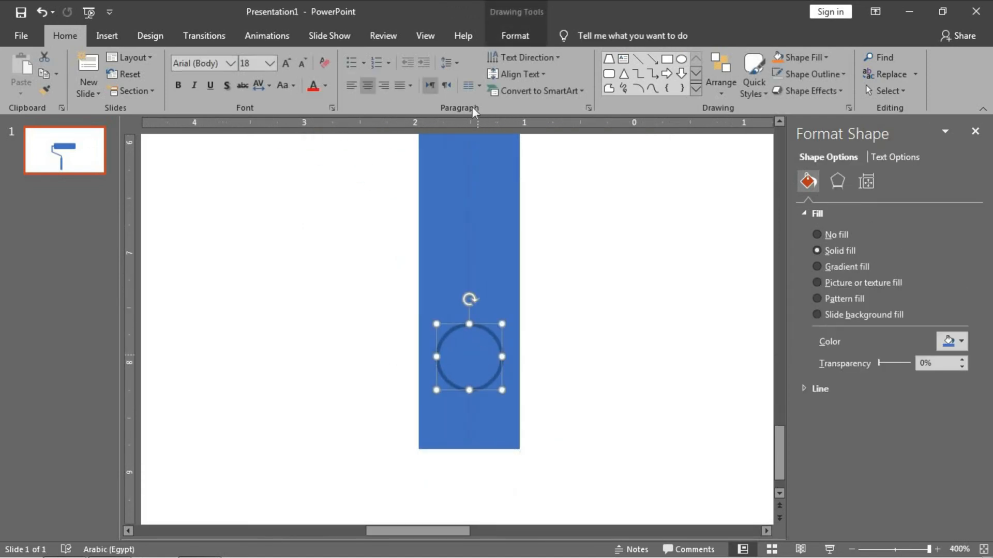
Remove the circle's outline, fill it black and move it down close to the handle's bottom edge.
{"action": "left_click", "coordinate": [515, 36]}
{"action": "left_click", "coordinate": [384, 74]}
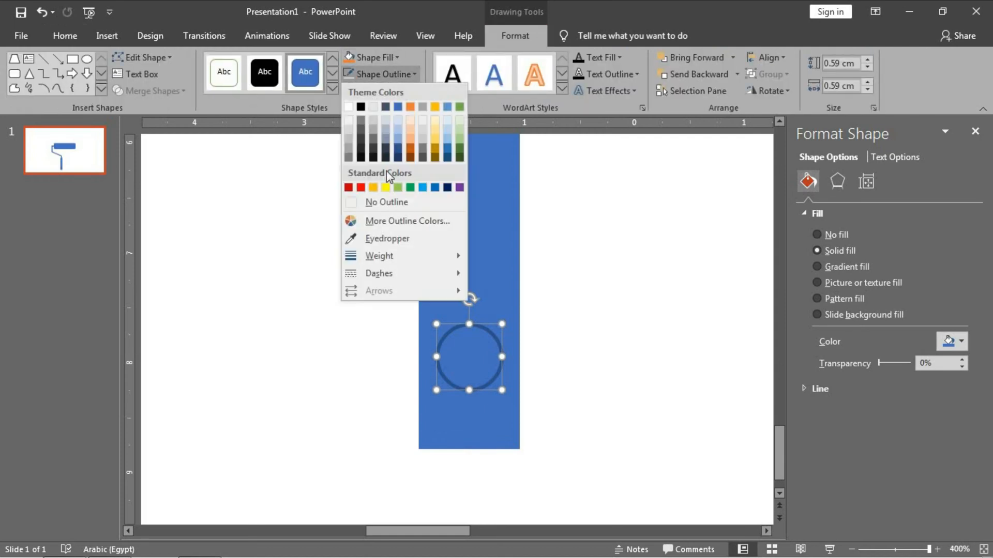
{"action": "left_click", "coordinate": [383, 209]}
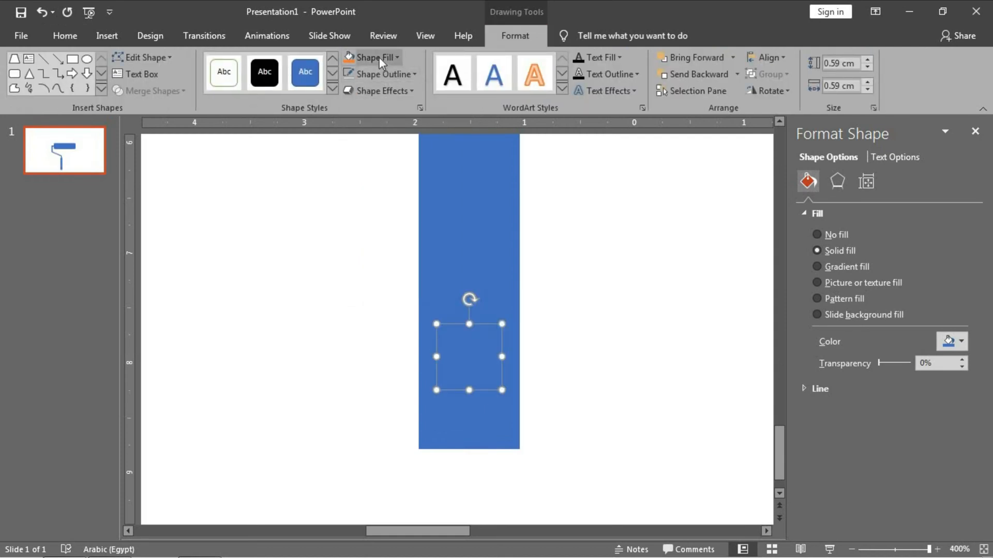
{"action": "left_click", "coordinate": [379, 57]}
{"action": "left_click", "coordinate": [361, 91]}
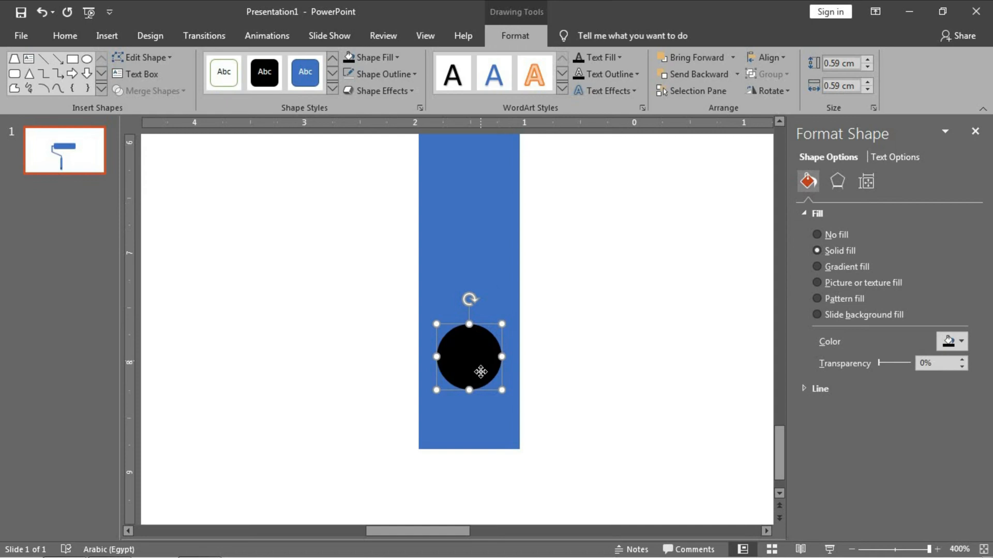
{"action": "left_click_drag", "start_coordinate": [482, 372], "coordinate": [483, 417]}
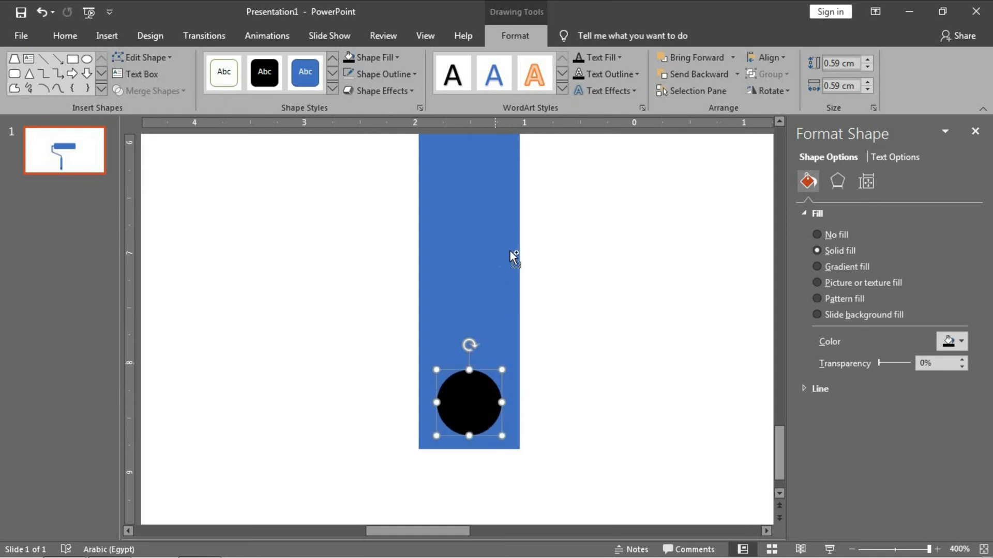
Apply the centred inner shadow to the black circle.
{"action": "left_click", "coordinate": [387, 97]}
{"action": "mouse_move", "coordinate": [406, 151]}
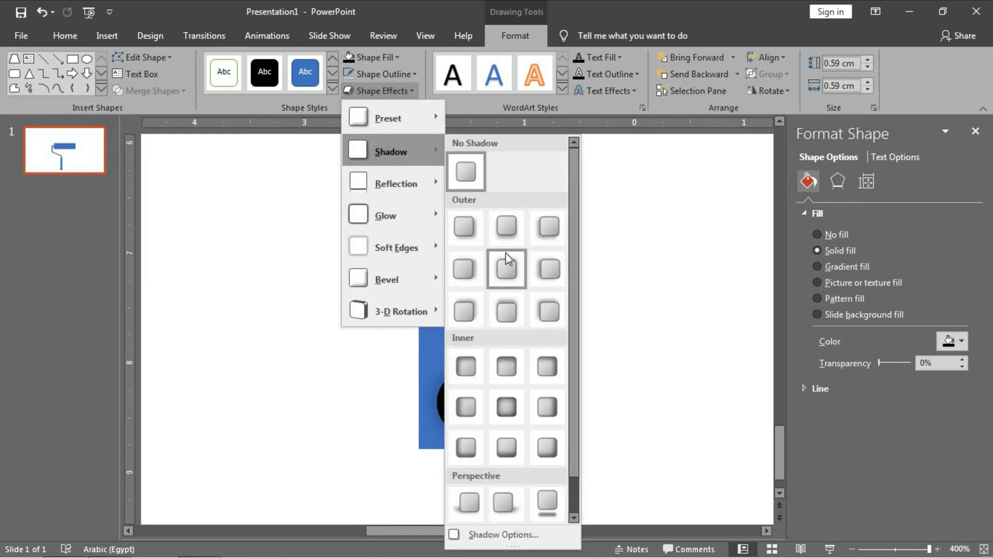
{"action": "left_click", "coordinate": [506, 407]}
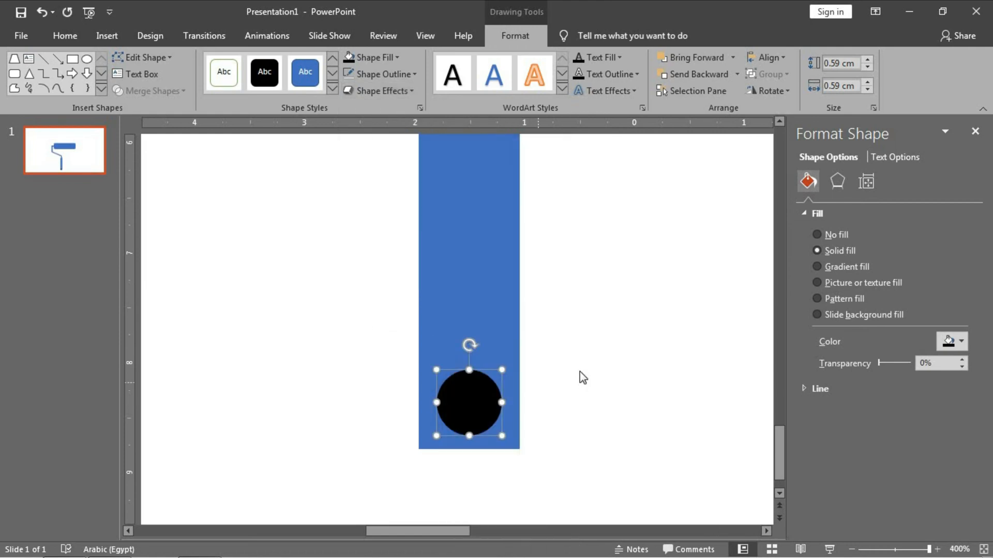
{"action": "left_click", "coordinate": [579, 372]}
Draw a thin rectangle about 0.13 cm high and 0.92 cm wide across the handle's full width.
{"action": "scroll", "coordinate": [482, 292], "scroll_direction": "down", "scroll_amount": 5}
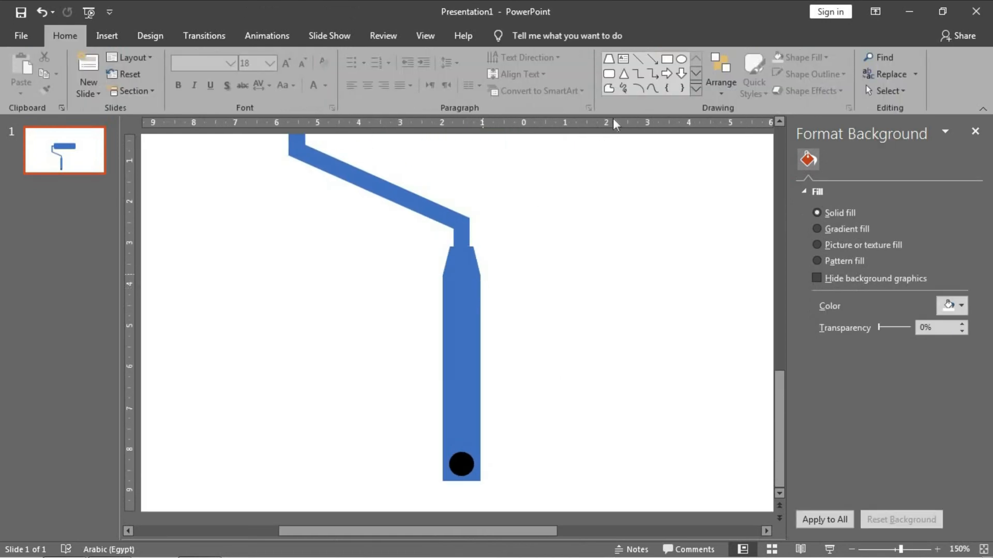
{"action": "left_click", "coordinate": [667, 58]}
{"action": "scroll", "coordinate": [444, 365], "scroll_direction": "up", "scroll_amount": 5, "text": "ctrl"}
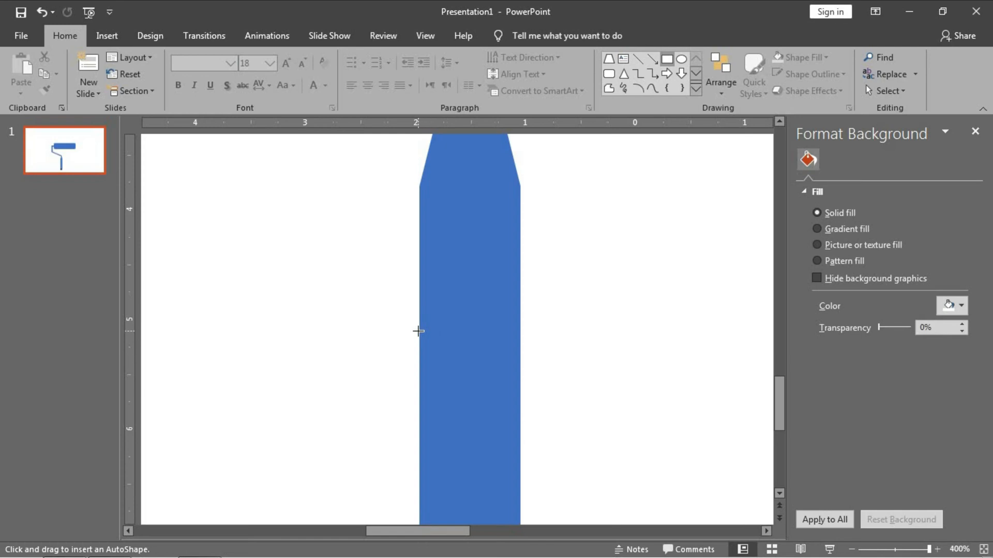
{"action": "left_click_drag", "start_coordinate": [419, 331], "coordinate": [520, 329]}
Remove the thin stripe's outline and fill it black.
{"action": "left_click", "coordinate": [515, 35]}
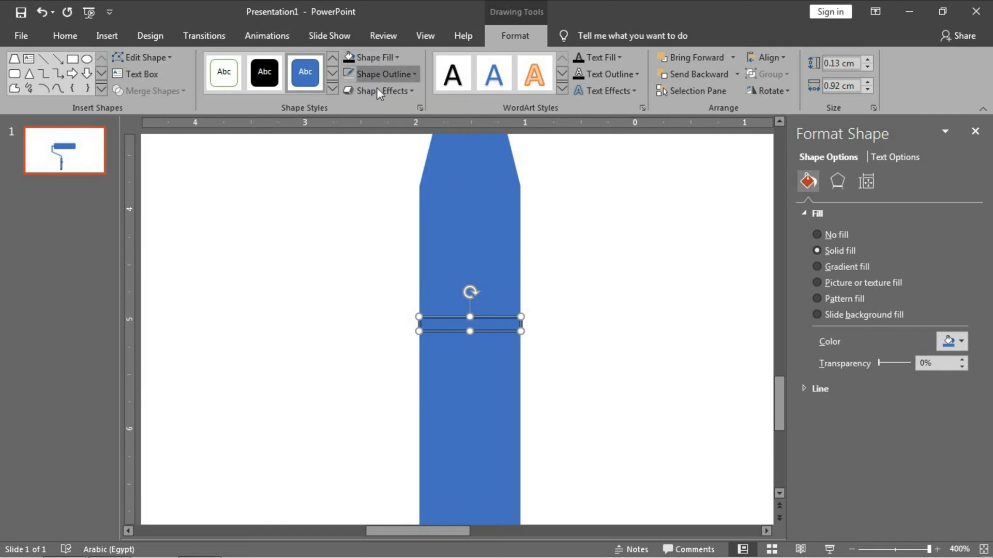
{"action": "left_click", "coordinate": [383, 74]}
{"action": "left_click", "coordinate": [373, 198]}
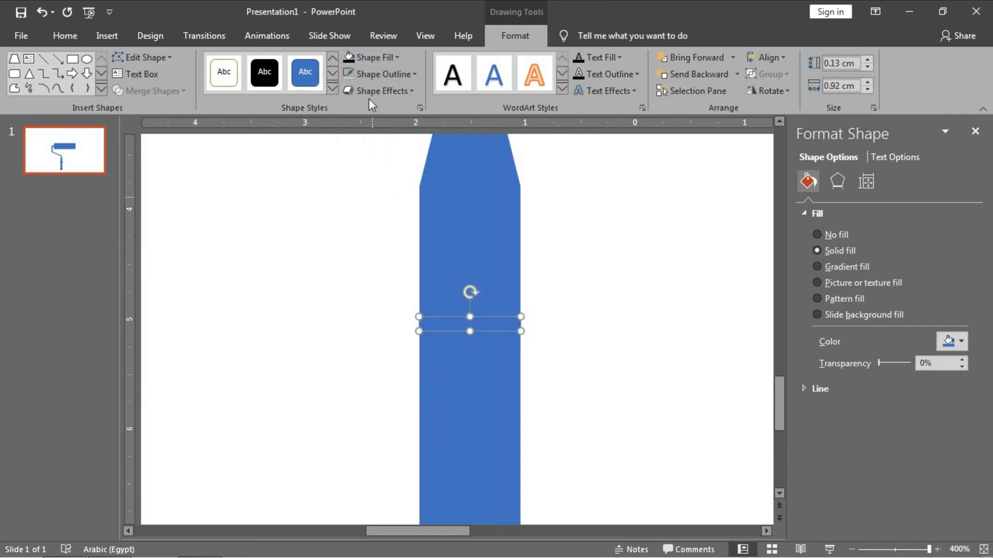
{"action": "left_click", "coordinate": [350, 60]}
{"action": "key", "text": "Escape"}
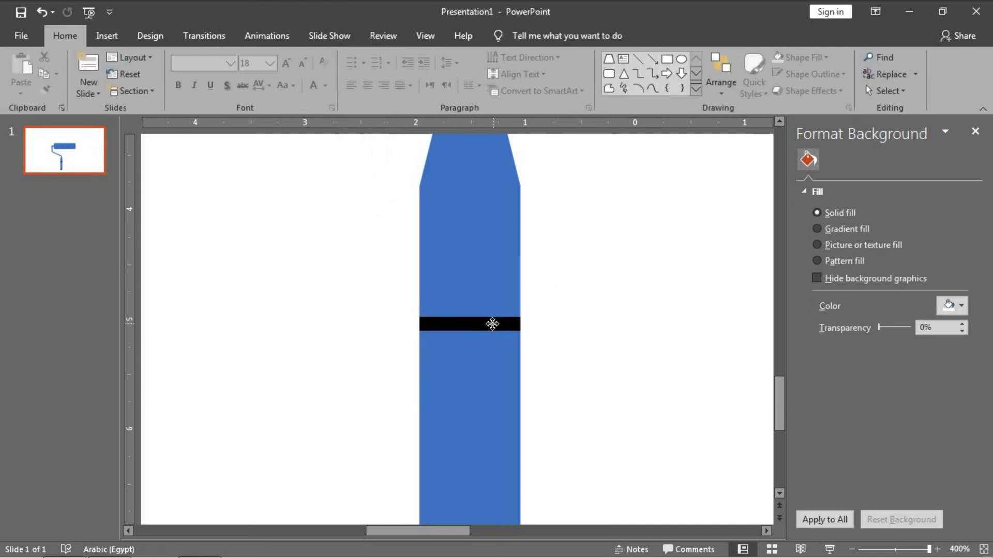
Shift the black stripe slightly down the handle, duplicate it and align the copy just below it with a small gap.
{"action": "left_click", "coordinate": [492, 324]}
{"action": "left_click_drag", "start_coordinate": [470, 318], "coordinate": [472, 331]}
{"action": "key", "text": "ctrl+d"}
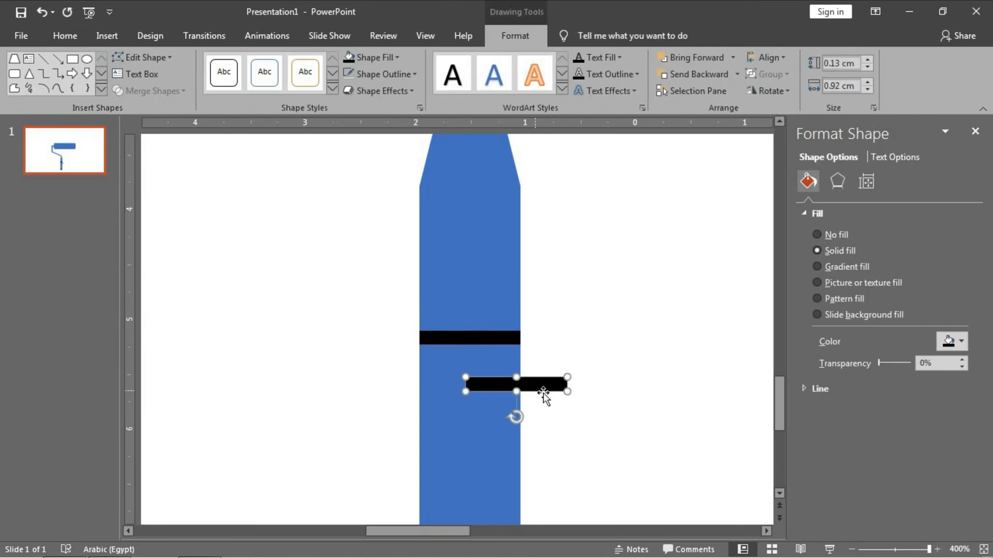
{"action": "left_click_drag", "start_coordinate": [543, 394], "coordinate": [495, 366]}
Move the pair of black stripes up near the trapezoid and place a copy of the pair just above the circle.
{"action": "scroll", "coordinate": [501, 363], "scroll_direction": "down", "scroll_amount": 10, "text": "ctrl"}
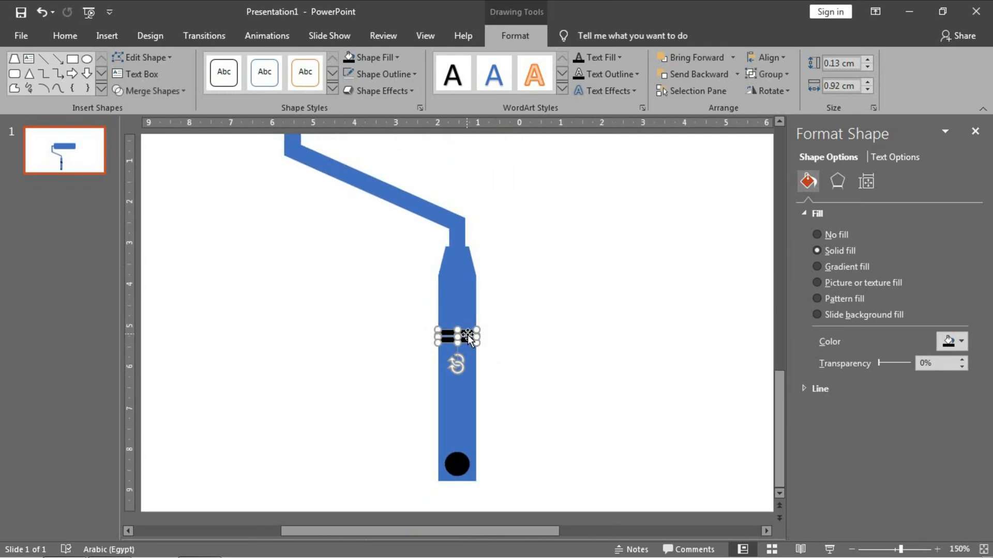
{"action": "left_click_drag", "start_coordinate": [467, 334], "coordinate": [466, 287]}
{"action": "left_click_drag", "start_coordinate": [467, 289], "coordinate": [468, 432]}
{"action": "left_click", "coordinate": [510, 311]}
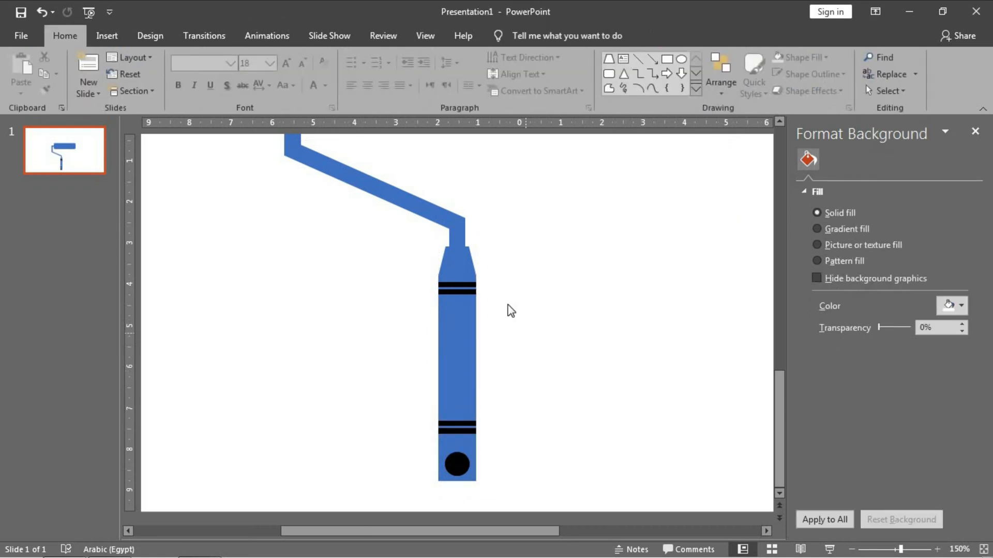
Merge the four bars of the bent arm into a single shape with Union.
{"action": "scroll", "coordinate": [399, 277], "scroll_direction": "down", "scroll_amount": 7}
{"action": "left_click", "coordinate": [381, 294]}
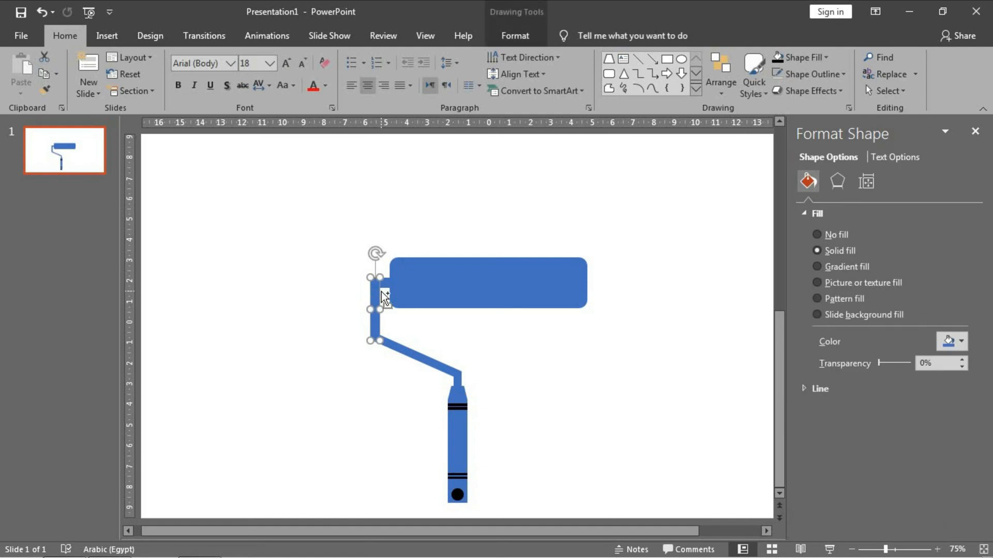
{"action": "scroll", "coordinate": [381, 294], "scroll_direction": "up", "scroll_amount": 10}
{"action": "left_click", "coordinate": [488, 269], "text": "shift"}
{"action": "left_click", "coordinate": [525, 432], "text": "shift"}
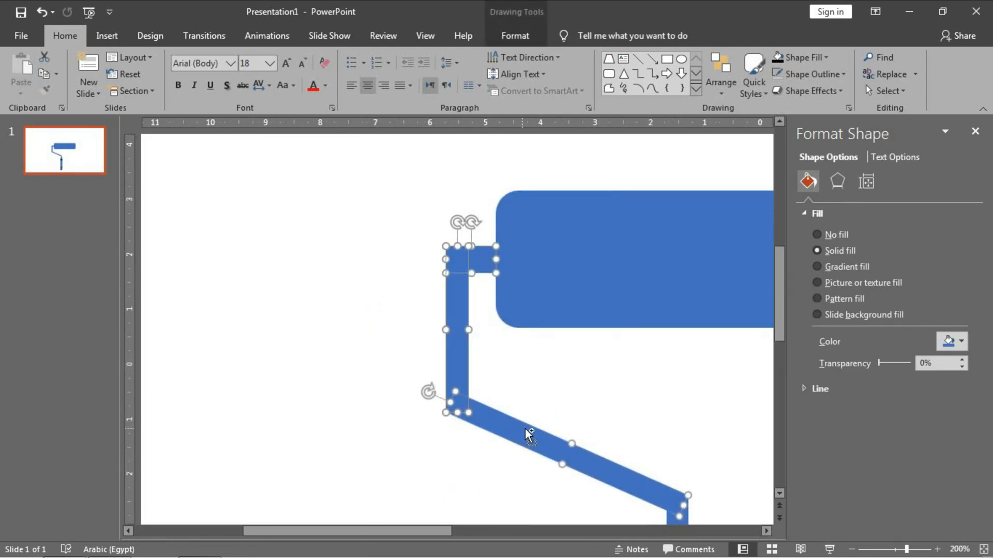
{"action": "scroll", "coordinate": [713, 464], "scroll_direction": "down", "scroll_amount": 5}
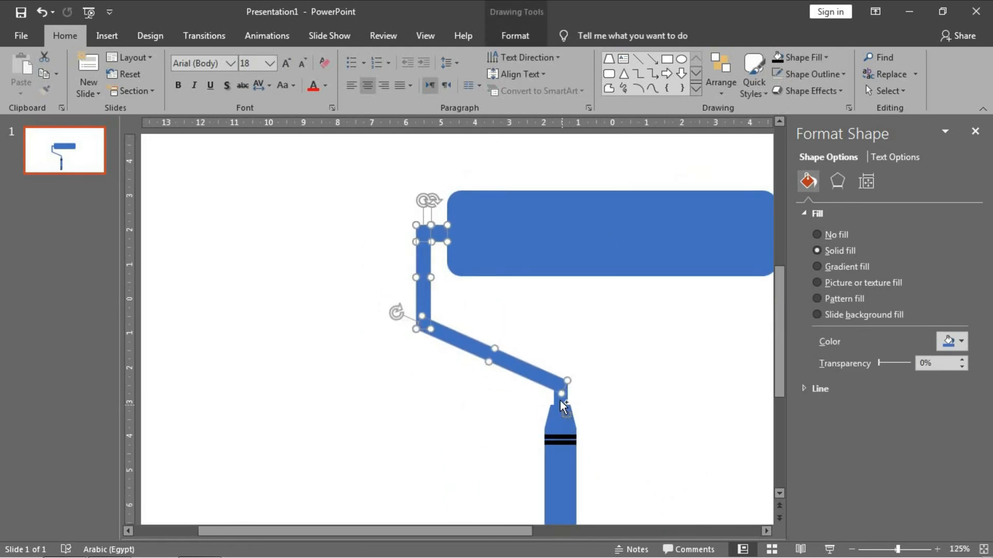
{"action": "left_click", "coordinate": [569, 401], "text": "shift"}
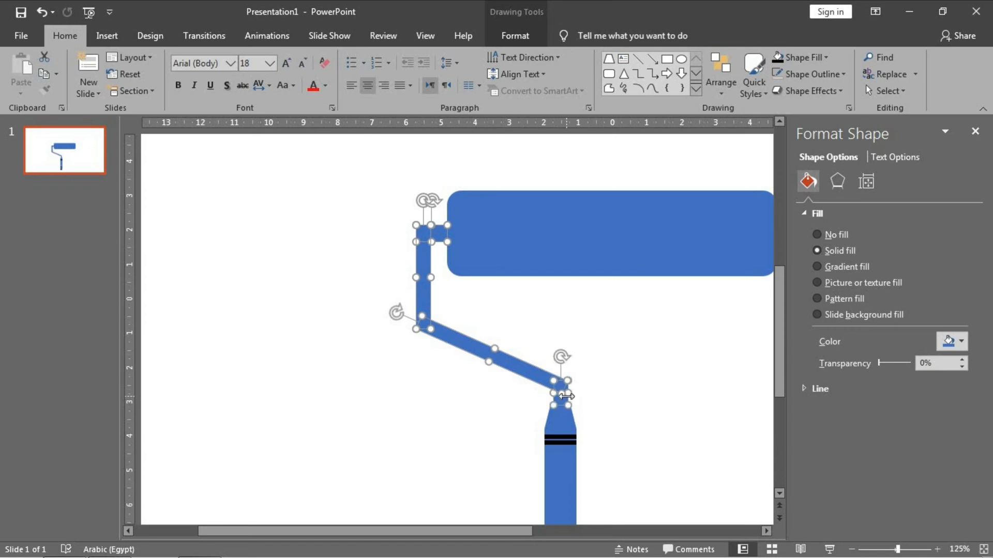
{"action": "left_click", "coordinate": [515, 35]}
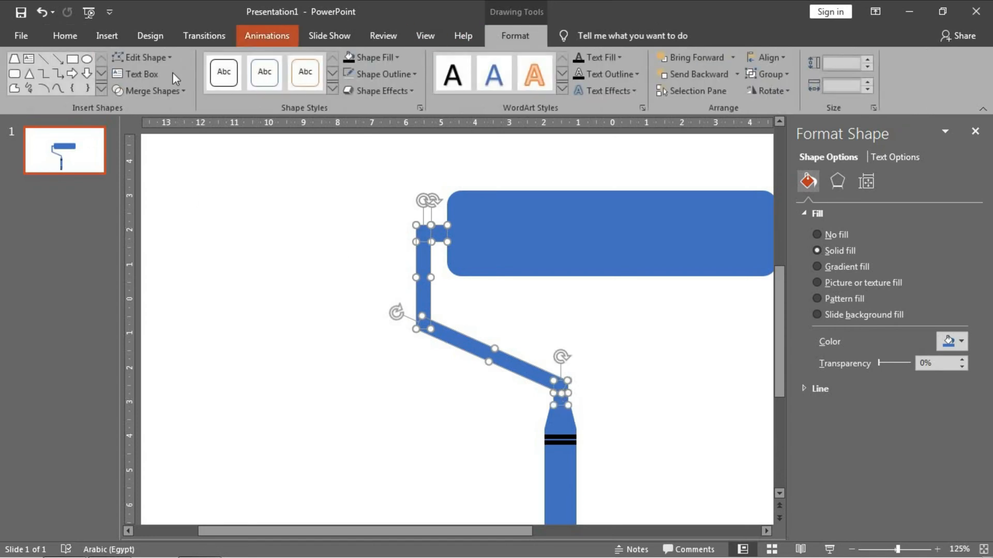
{"action": "left_click", "coordinate": [150, 91]}
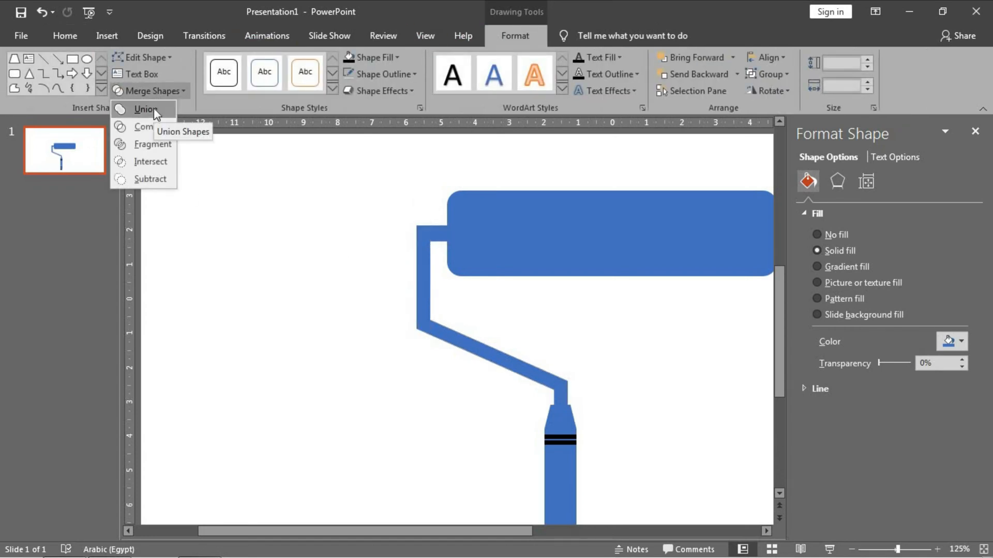
{"action": "left_click", "coordinate": [153, 110]}
{"action": "left_click", "coordinate": [525, 468]}
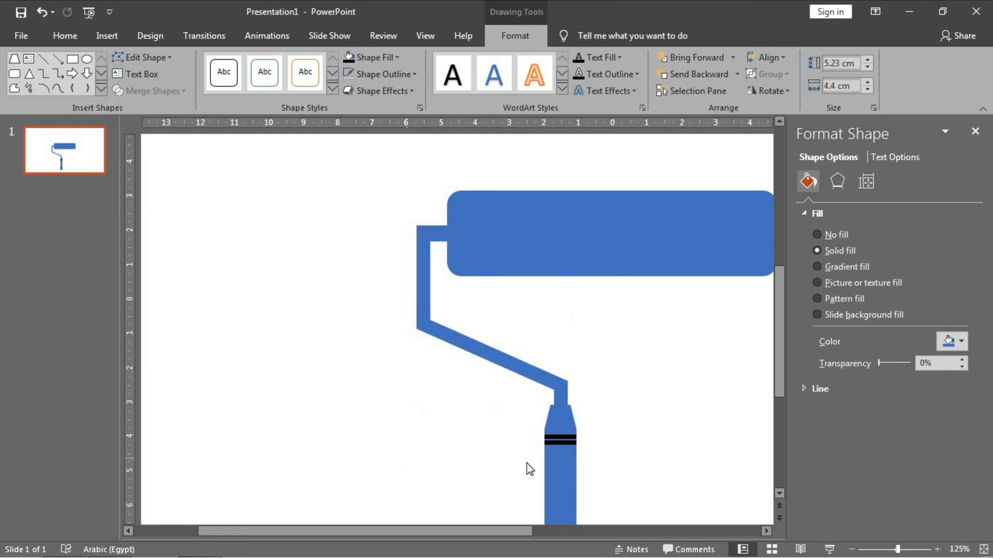
Merge the trapezoid collar and the handle rectangle into one shape with Union.
{"action": "left_click", "coordinate": [563, 423]}
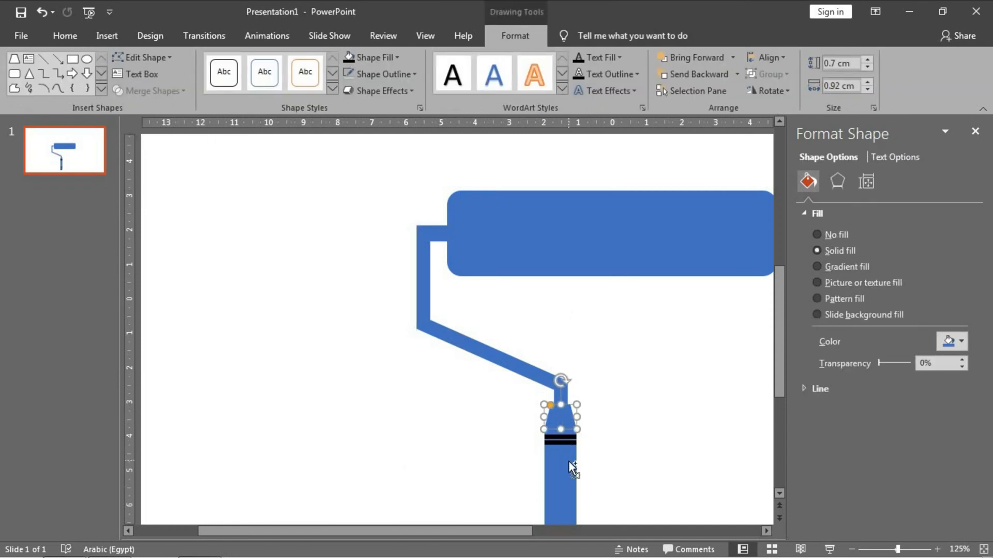
{"action": "left_click", "coordinate": [141, 91]}
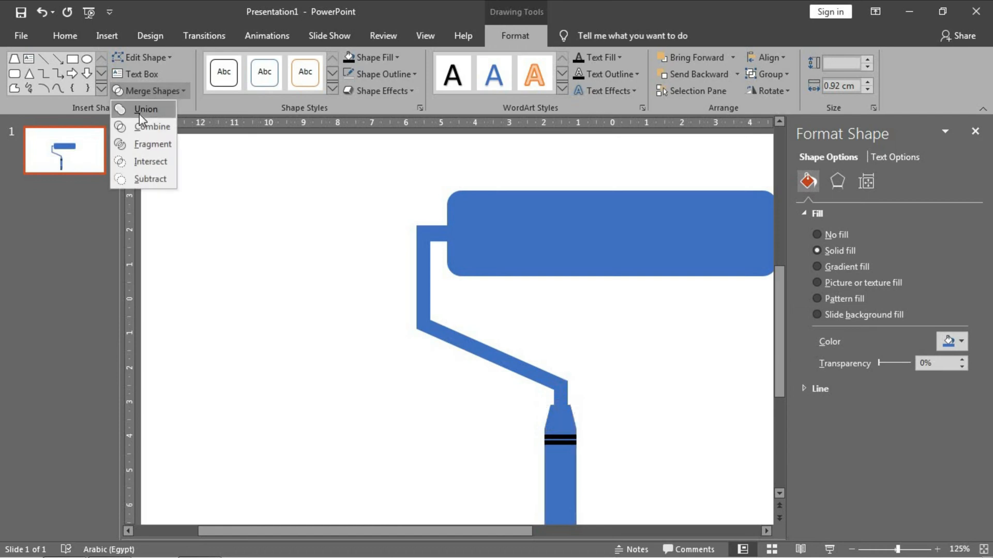
{"action": "left_click", "coordinate": [139, 109]}
{"action": "scroll", "coordinate": [483, 468], "scroll_direction": "down", "scroll_amount": 3}
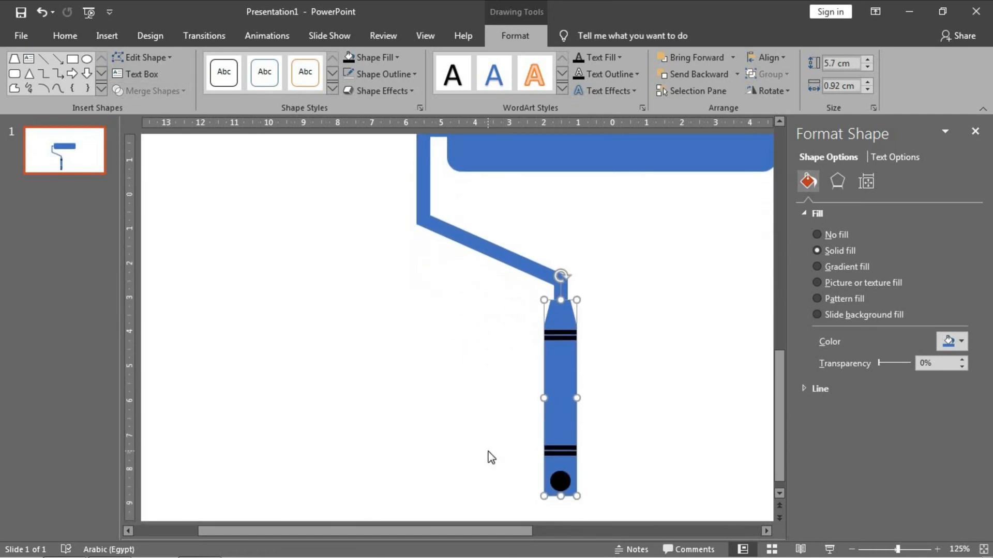
{"action": "scroll", "coordinate": [487, 412], "scroll_direction": "down", "scroll_amount": 5, "text": "ctrl"}
Give the roller a gradient fill and colour its first gradient stop dark red.
{"action": "left_click", "coordinate": [490, 295]}
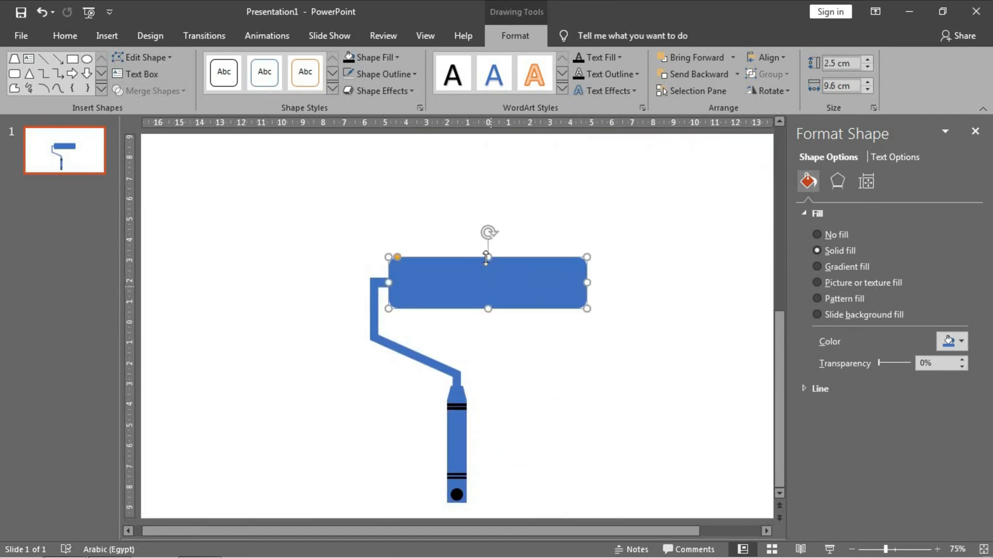
{"action": "left_click", "coordinate": [551, 362]}
{"action": "left_click", "coordinate": [519, 277]}
{"action": "right_click", "coordinate": [518, 276]}
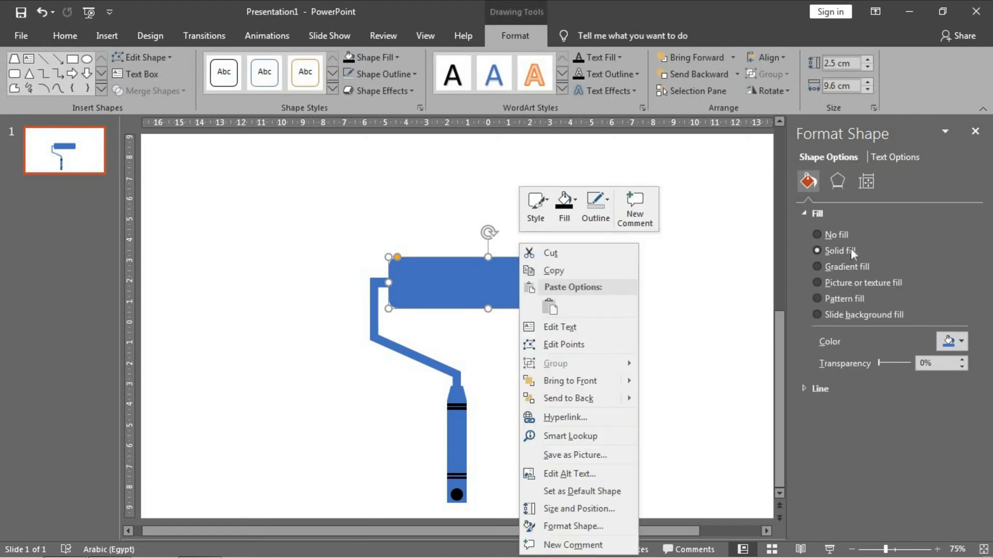
{"action": "left_click", "coordinate": [848, 267]}
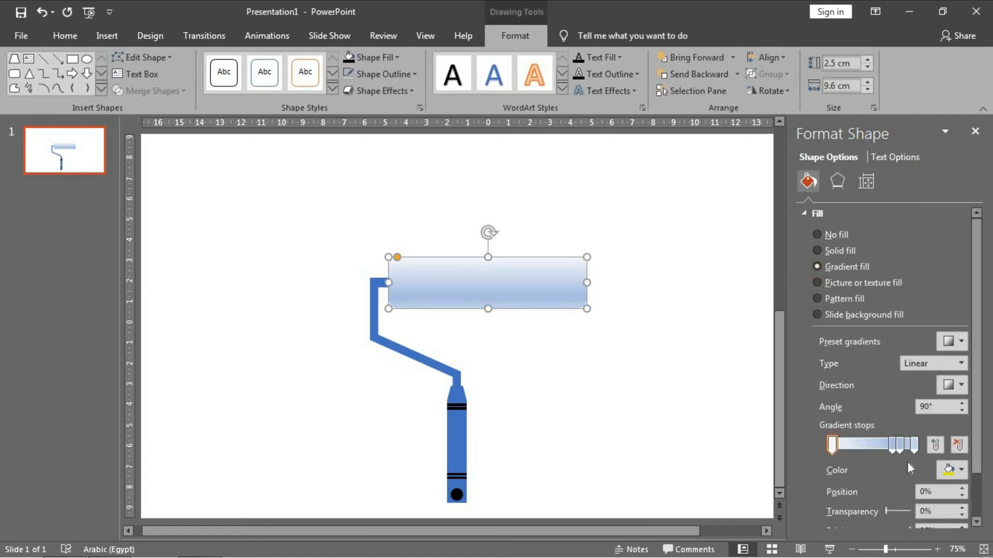
{"action": "left_click", "coordinate": [951, 472]}
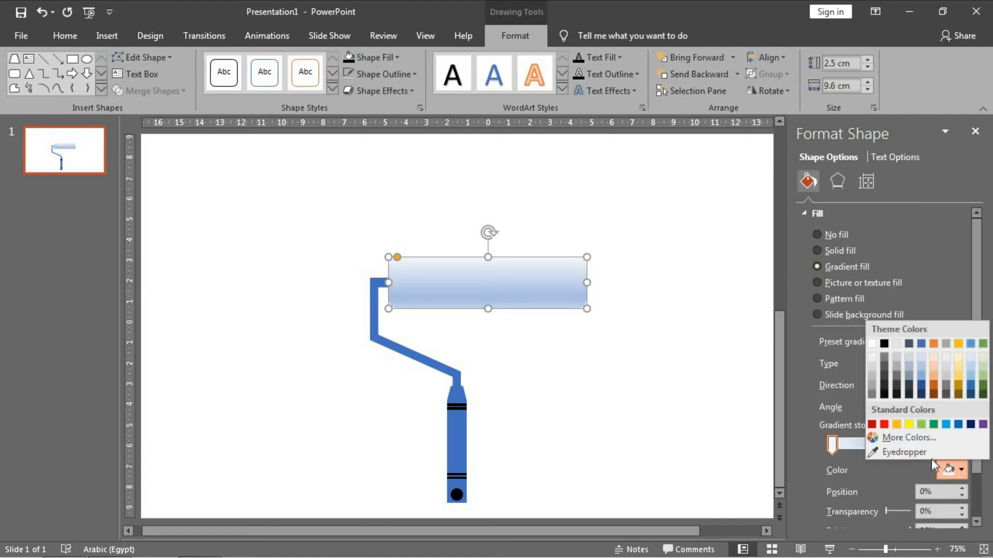
{"action": "left_click", "coordinate": [874, 424]}
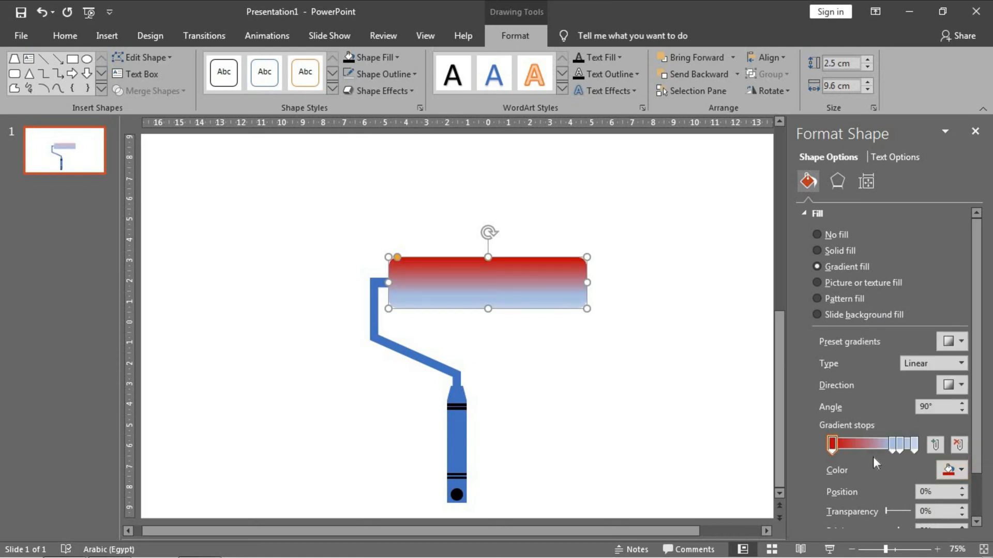
Colour the roller's 74% gradient stop red and its 83% and 100% stops dark red.
{"action": "left_click", "coordinate": [949, 468]}
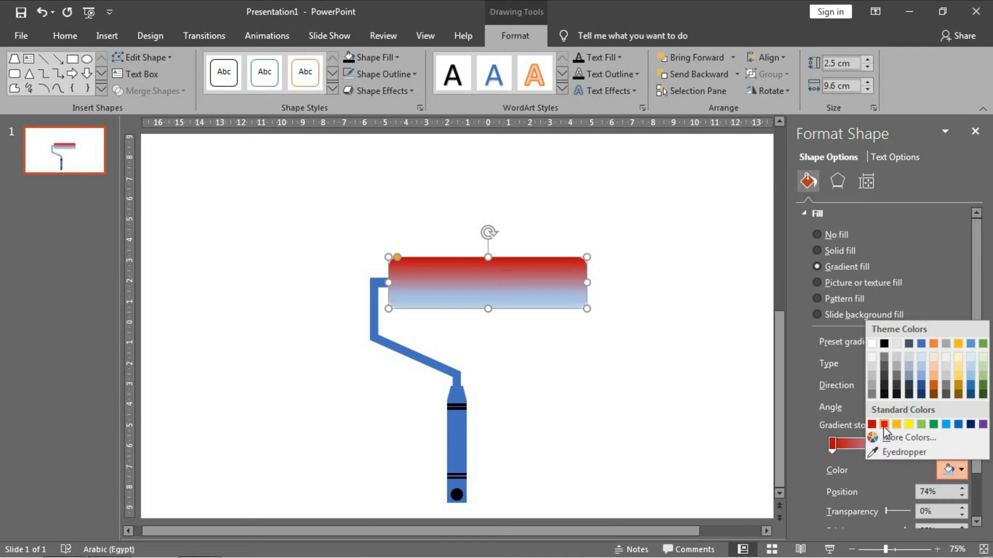
{"action": "left_click", "coordinate": [884, 425]}
{"action": "left_click", "coordinate": [903, 444]}
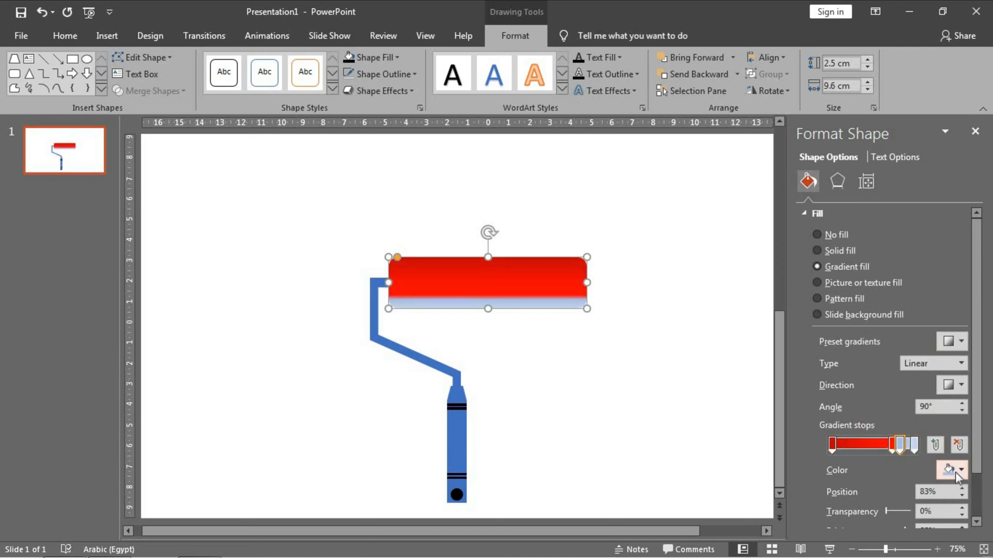
{"action": "left_click", "coordinate": [954, 471]}
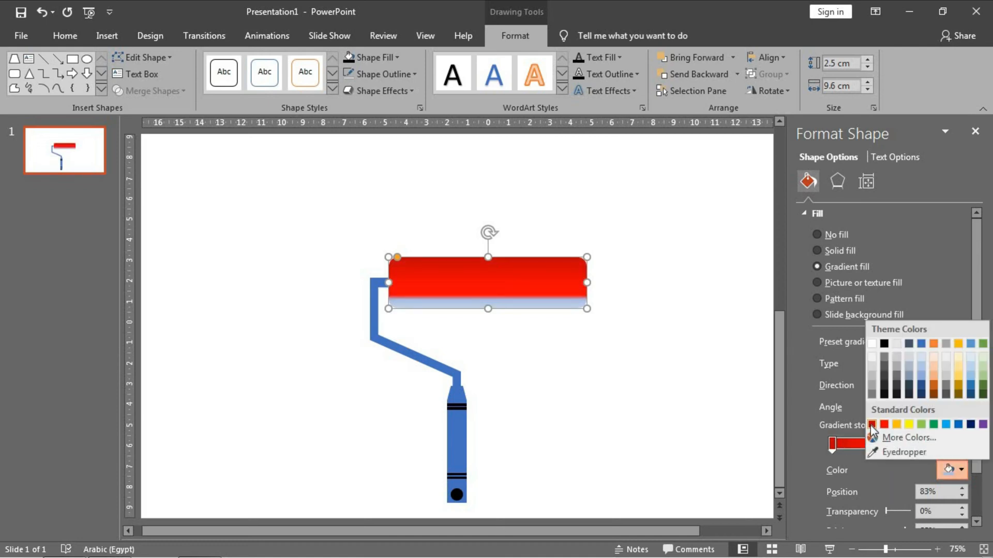
{"action": "left_click", "coordinate": [870, 424]}
{"action": "left_click", "coordinate": [914, 448]}
{"action": "left_click", "coordinate": [955, 472]}
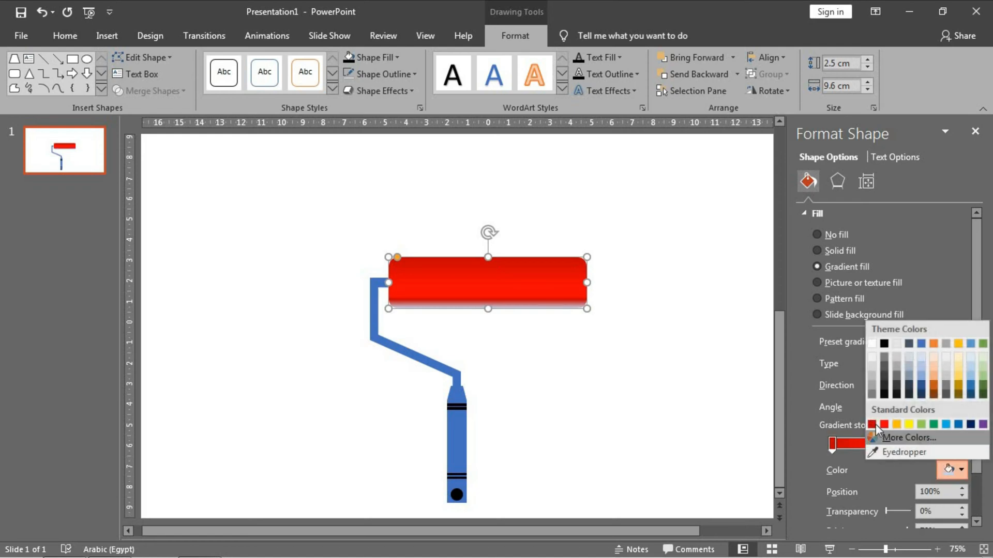
{"action": "left_click", "coordinate": [871, 424]}
Move the roller's 74% gradient stop to 33% and recolour it a brighter custom red.
{"action": "left_click", "coordinate": [892, 448]}
{"action": "left_click", "coordinate": [954, 471]}
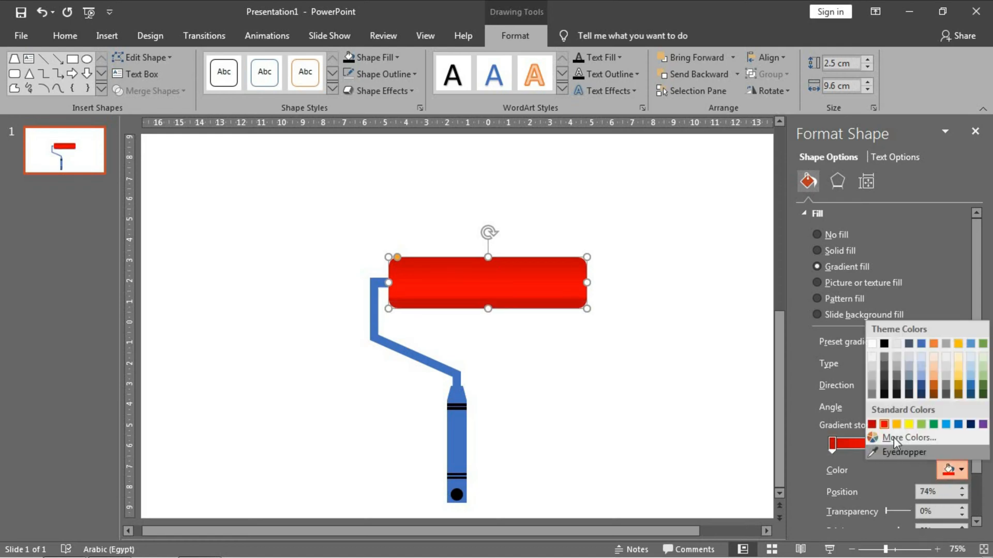
{"action": "left_click", "coordinate": [871, 424]}
{"action": "left_click_drag", "start_coordinate": [895, 449], "coordinate": [861, 454]}
{"action": "left_click", "coordinate": [949, 469]}
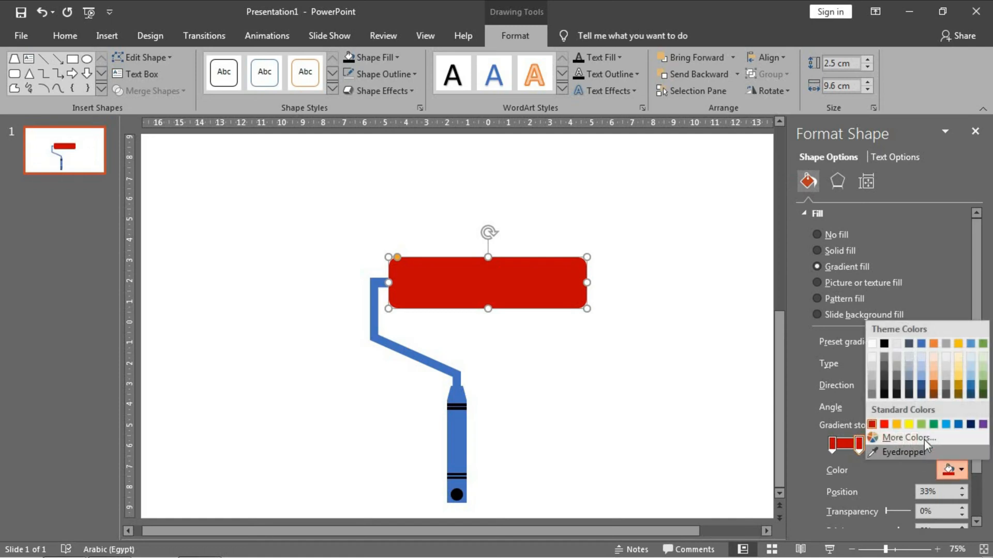
{"action": "left_click", "coordinate": [924, 439]}
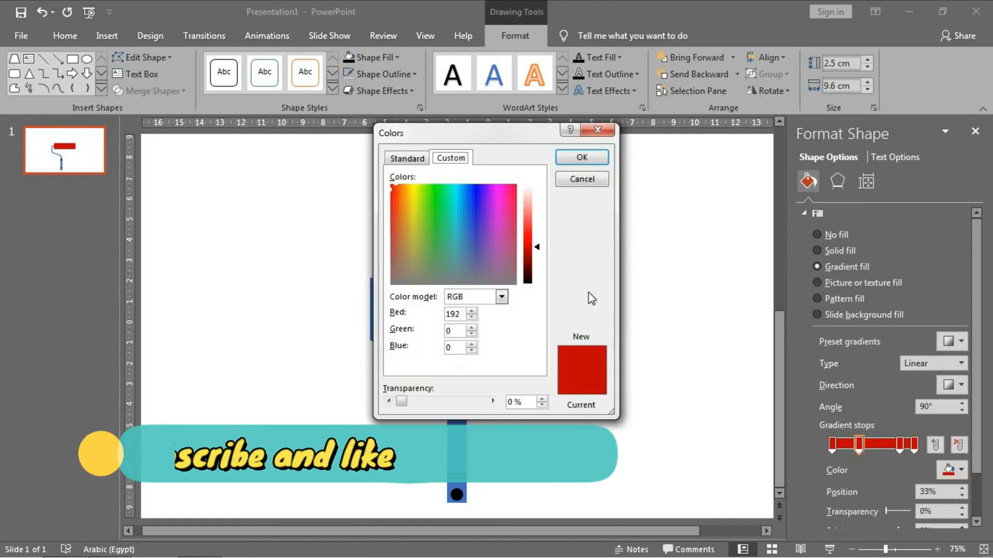
{"action": "left_click", "coordinate": [535, 230]}
{"action": "key", "text": "Return"}
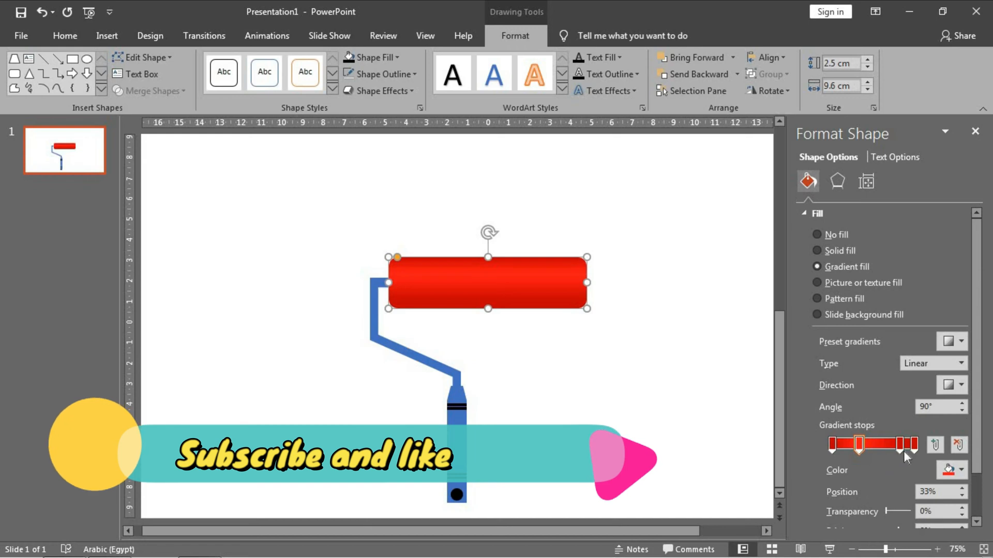
Move the roller's 83% gradient stop to 71% and set the last stop to custom RGB 154, 0, 0.
{"action": "left_click", "coordinate": [897, 448]}
{"action": "left_click", "coordinate": [915, 444]}
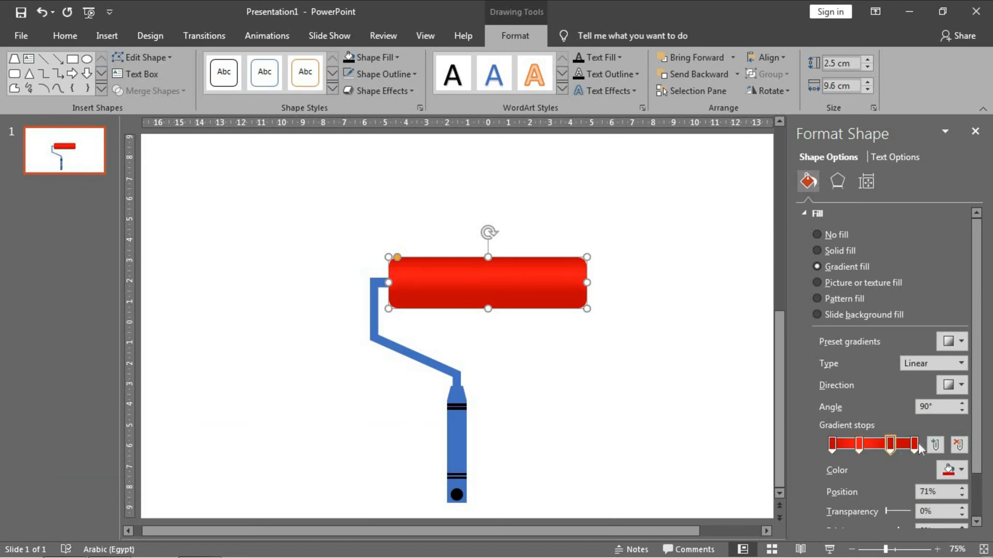
{"action": "left_click", "coordinate": [949, 470]}
{"action": "left_click", "coordinate": [883, 440]}
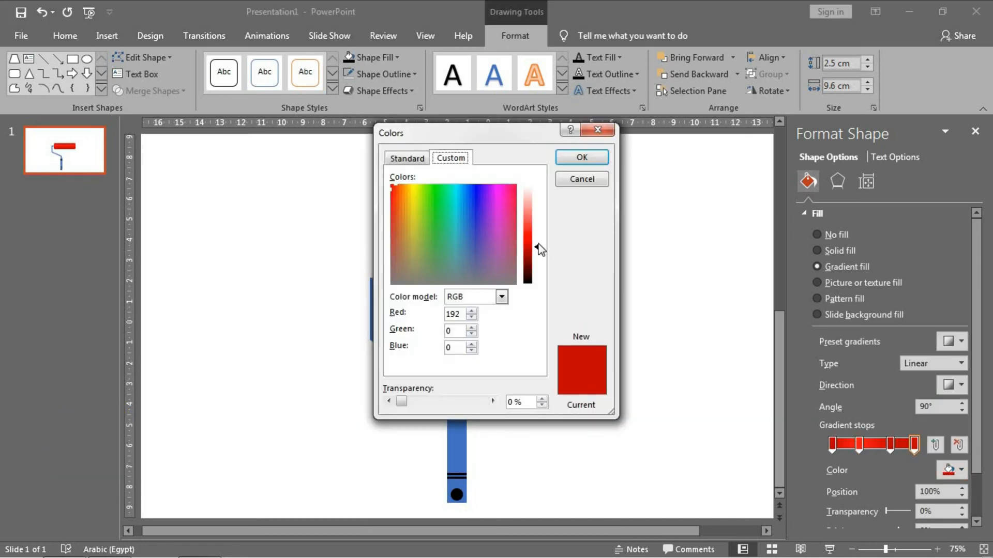
{"action": "left_click_drag", "start_coordinate": [540, 252], "coordinate": [541, 253]}
{"action": "left_click", "coordinate": [580, 158]}
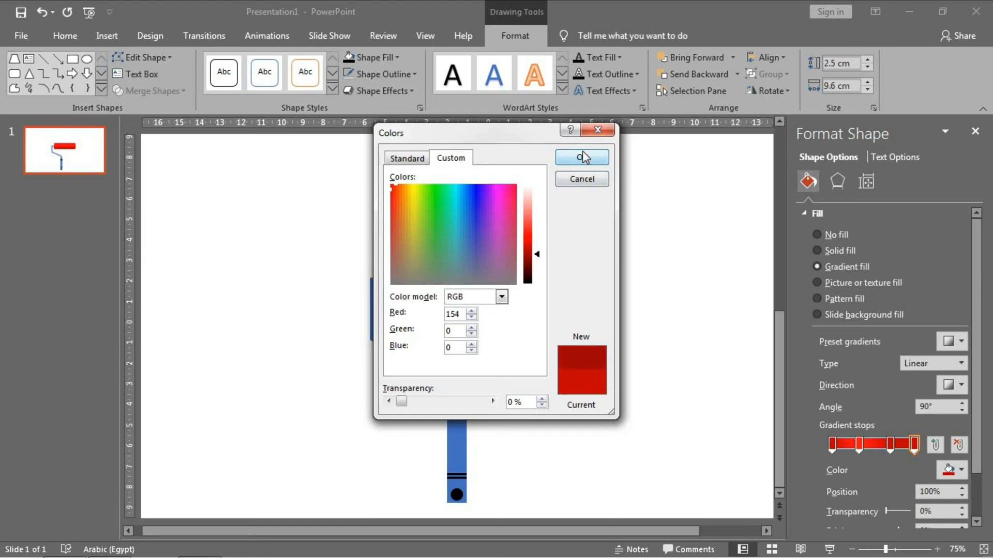
{"action": "left_click", "coordinate": [657, 322]}
Fill the merged bent arm with solid dark grey.
{"action": "left_click", "coordinate": [374, 291]}
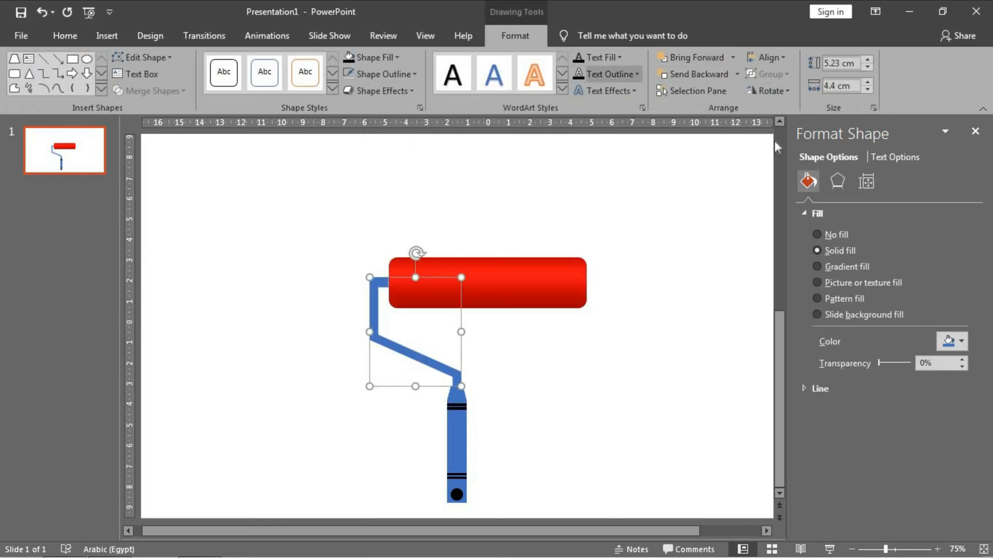
{"action": "left_click", "coordinate": [956, 342]}
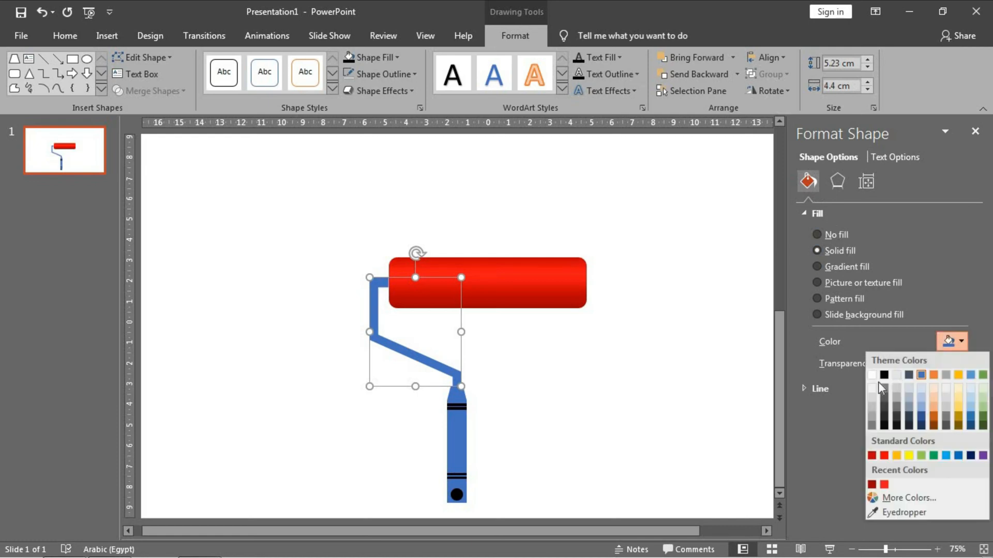
{"action": "left_click", "coordinate": [872, 417]}
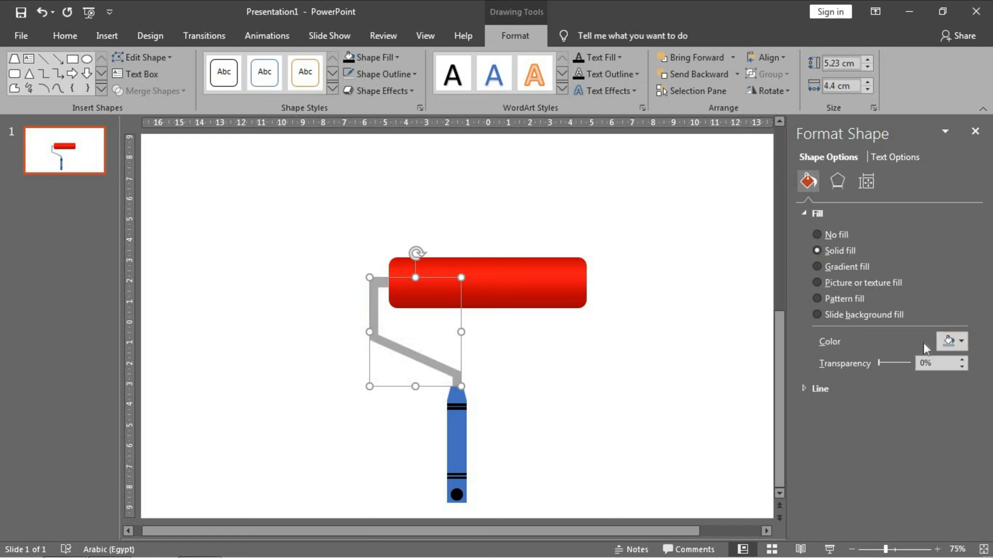
{"action": "left_click", "coordinate": [956, 342]}
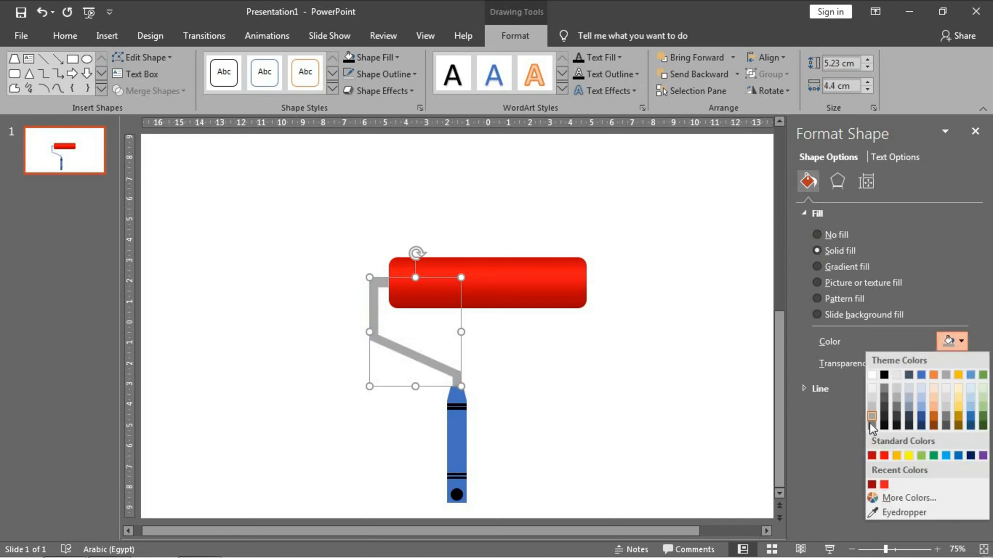
{"action": "left_click", "coordinate": [886, 395]}
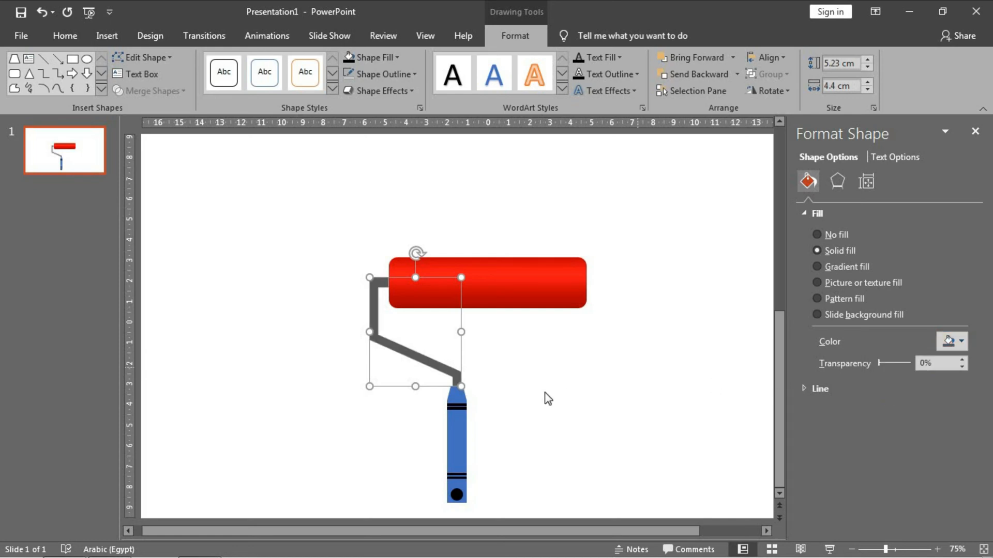
Fill the merged handle with the standard orange colour.
{"action": "left_click", "coordinate": [512, 400]}
{"action": "left_click", "coordinate": [458, 398]}
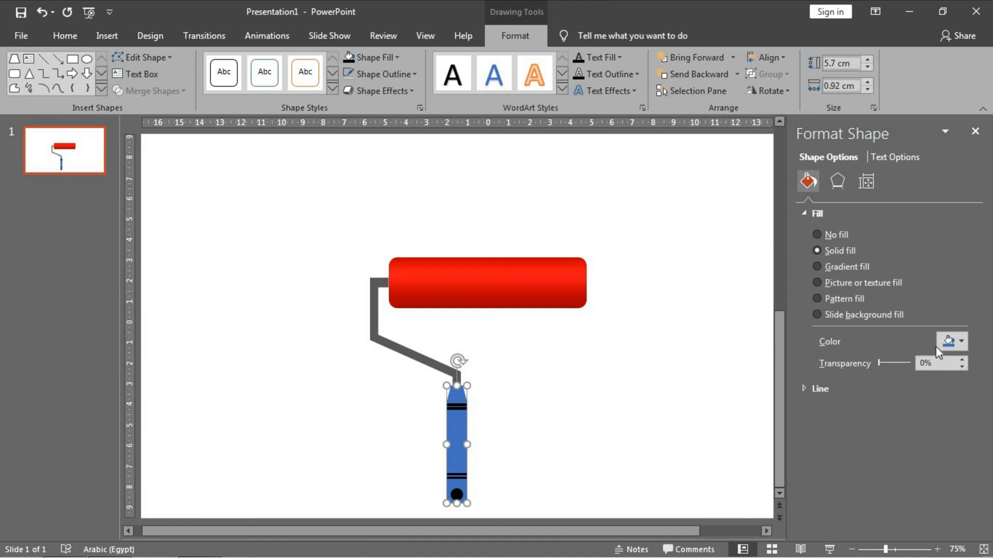
{"action": "left_click", "coordinate": [939, 345]}
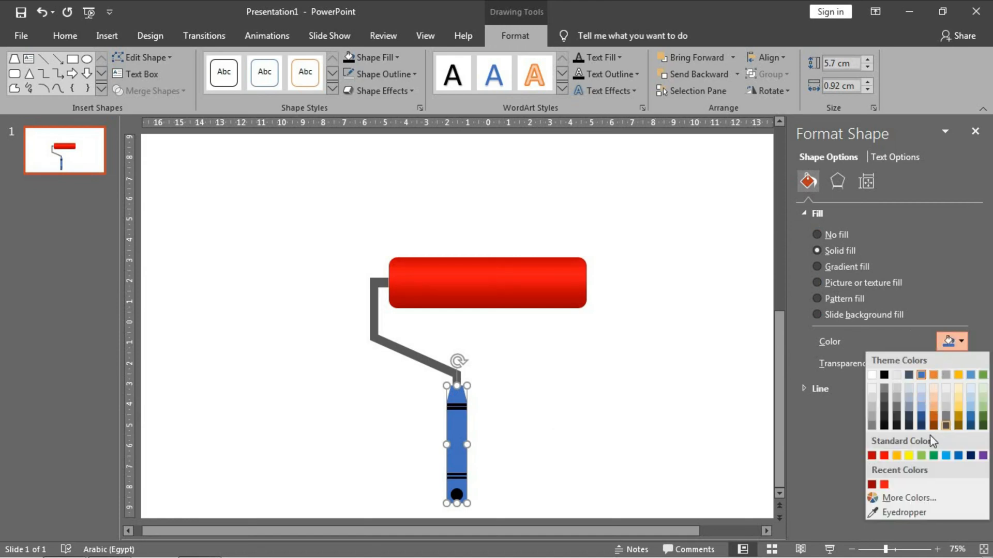
{"action": "left_click", "coordinate": [896, 455]}
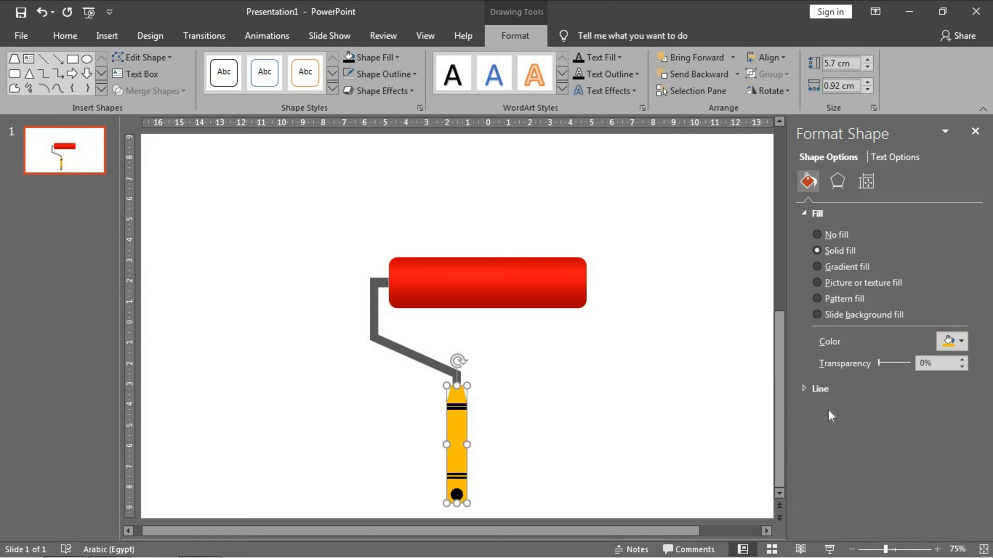
Switch the handle to a gradient fill and set its 0% and 33% stops to the standard orange colour.
{"action": "scroll", "coordinate": [830, 409], "scroll_direction": "up", "scroll_amount": 3}
{"action": "left_click", "coordinate": [835, 268]}
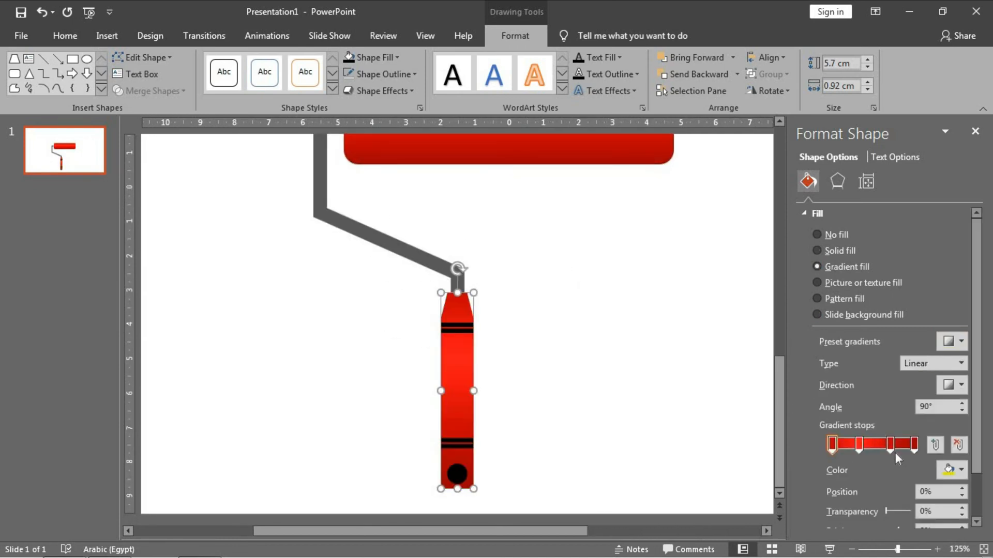
{"action": "left_click", "coordinate": [953, 470]}
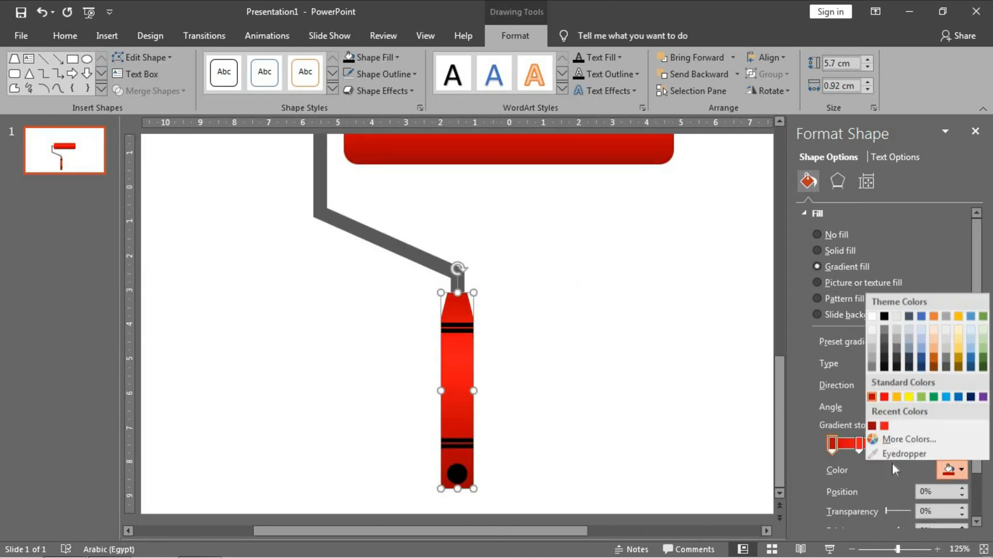
{"action": "left_click", "coordinate": [896, 396]}
{"action": "left_click", "coordinate": [859, 445]}
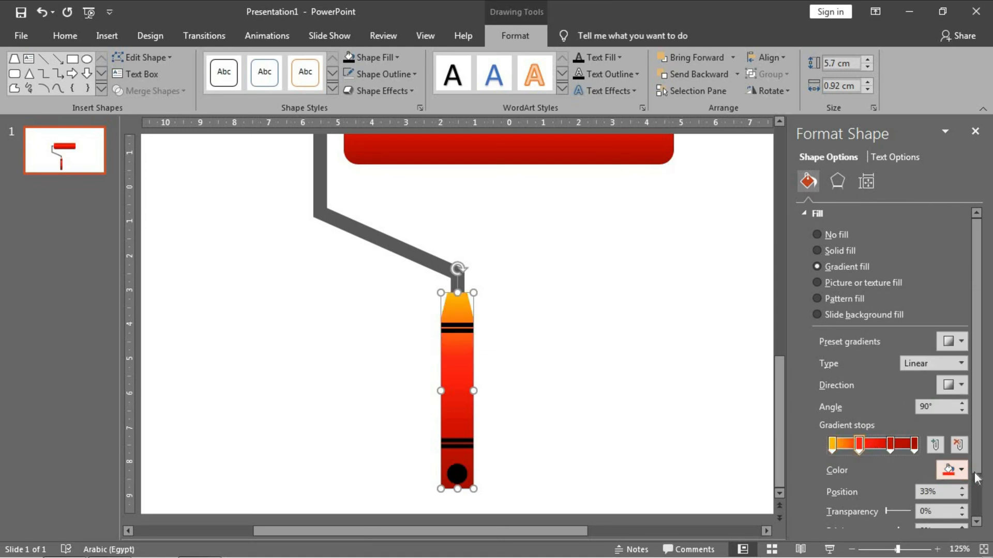
{"action": "left_click", "coordinate": [953, 470]}
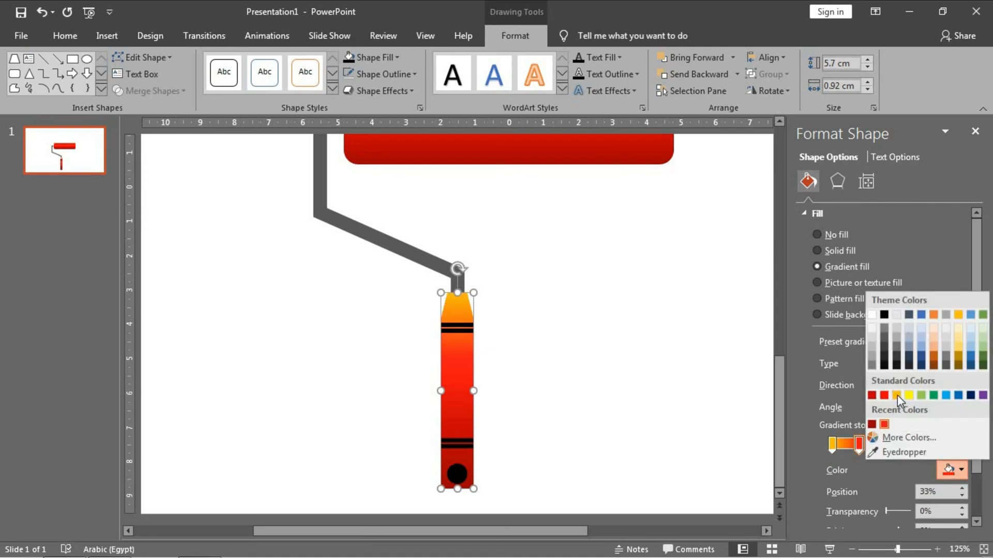
{"action": "left_click", "coordinate": [897, 395]}
Set the handle gradient's 71% and 100% stops to the standard orange colour.
{"action": "left_click", "coordinate": [890, 444]}
{"action": "left_click", "coordinate": [953, 470]}
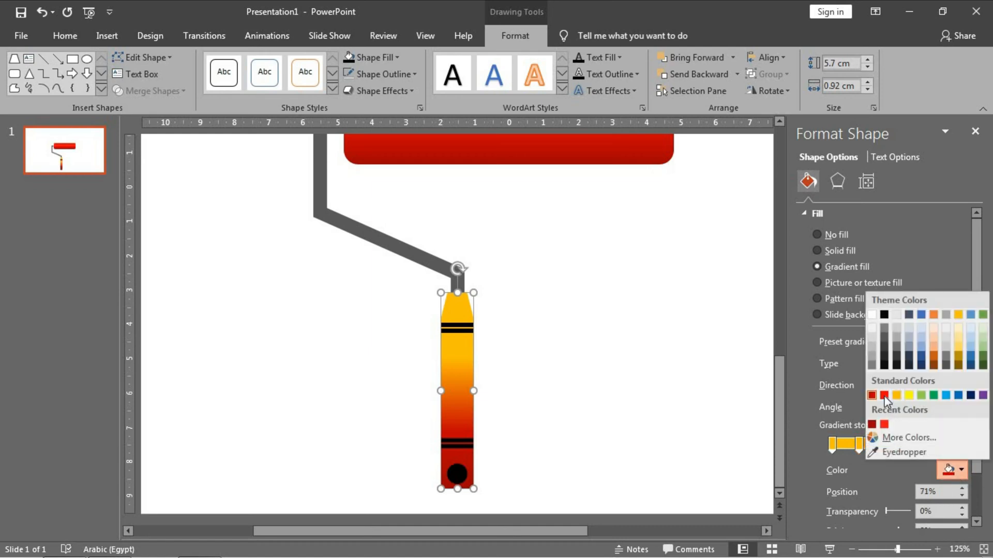
{"action": "left_click", "coordinate": [895, 395]}
{"action": "left_click", "coordinate": [914, 444]}
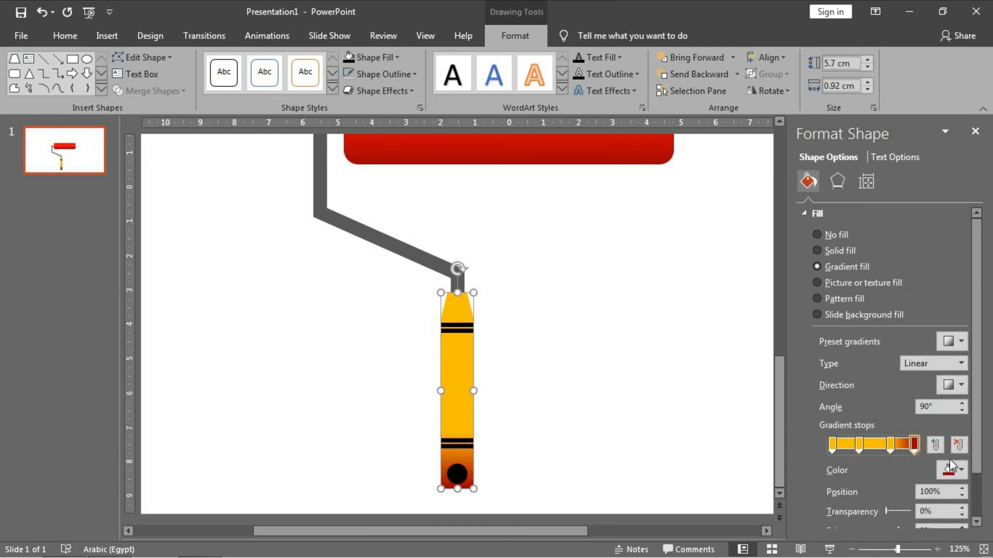
{"action": "left_click", "coordinate": [953, 470]}
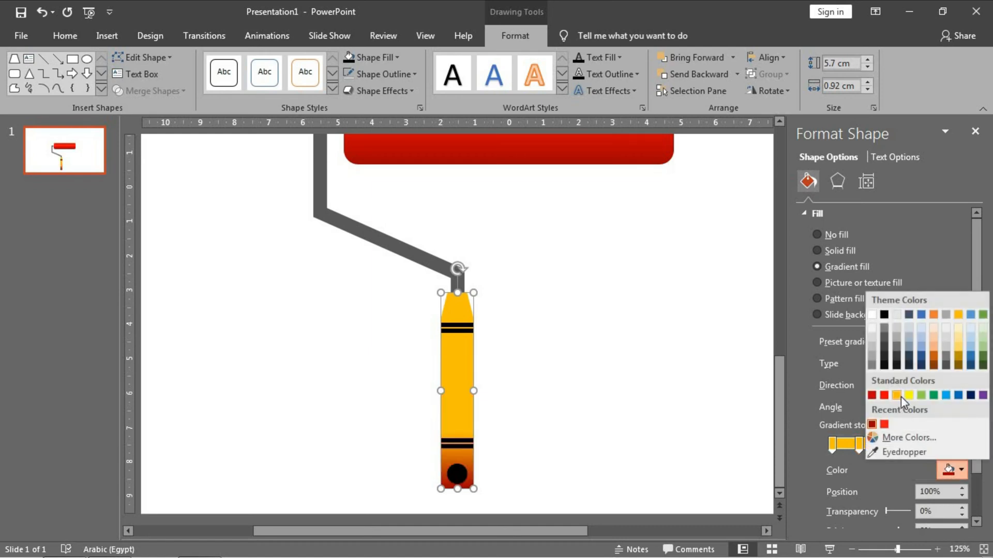
{"action": "left_click", "coordinate": [900, 396]}
Recolour the handle gradient's 33% stop with a darker custom shade of orange.
{"action": "left_click", "coordinate": [858, 443]}
{"action": "left_click", "coordinate": [953, 470]}
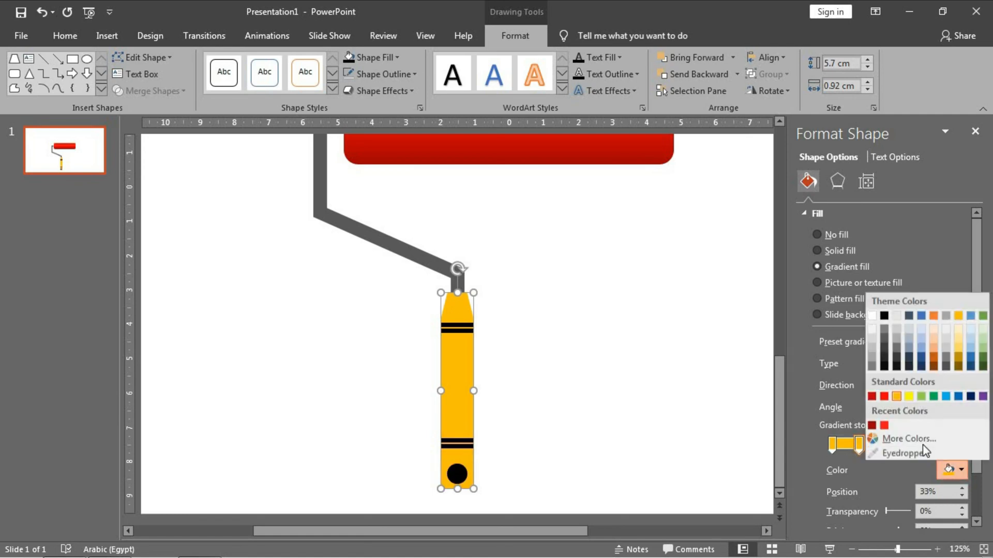
{"action": "left_click", "coordinate": [889, 438]}
{"action": "left_click_drag", "start_coordinate": [541, 236], "coordinate": [541, 247]}
{"action": "left_click", "coordinate": [579, 157]}
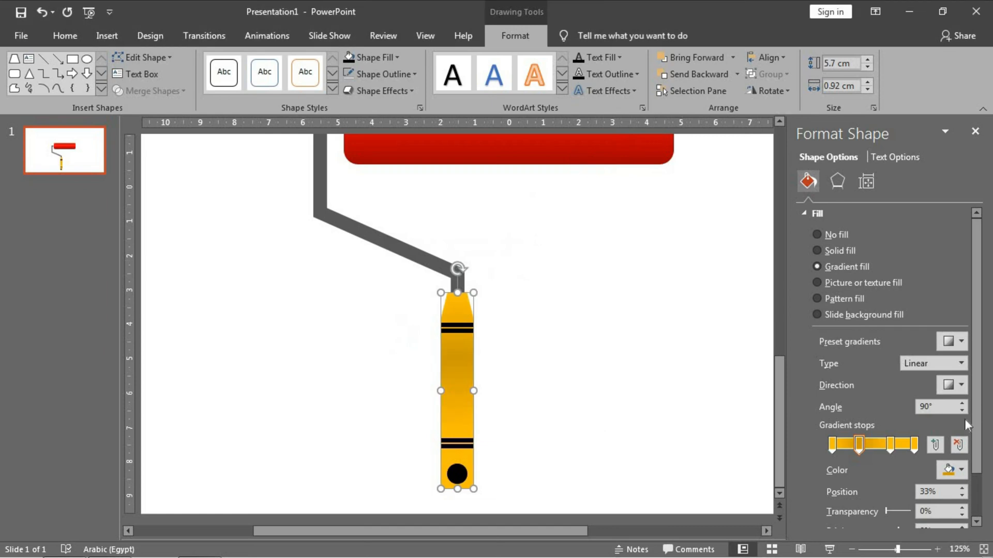
Set the handle's linear gradient direction to 0° and recolour its first stop light orange, RGB 255, 153, 51.
{"action": "left_click", "coordinate": [949, 384]}
{"action": "left_click", "coordinate": [941, 413]}
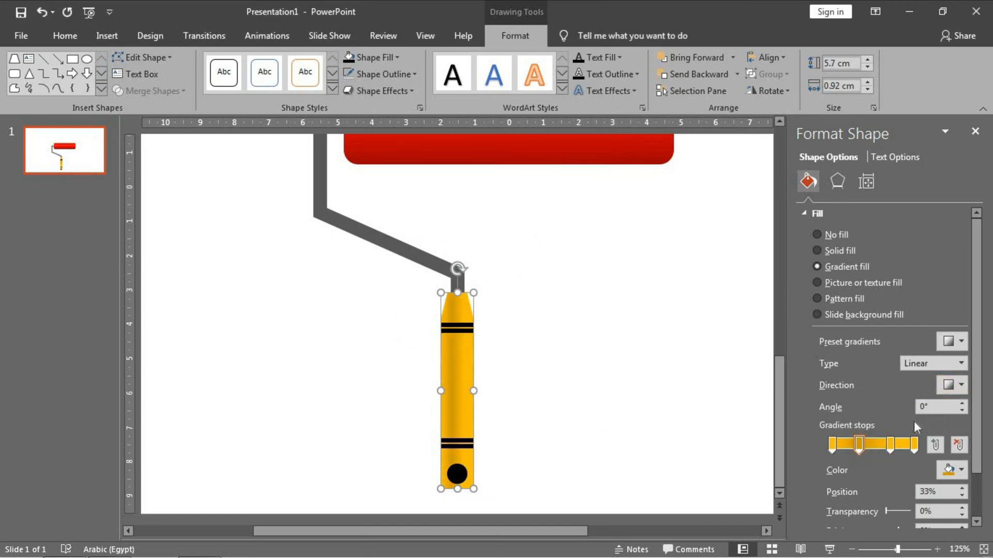
{"action": "left_click", "coordinate": [832, 445]}
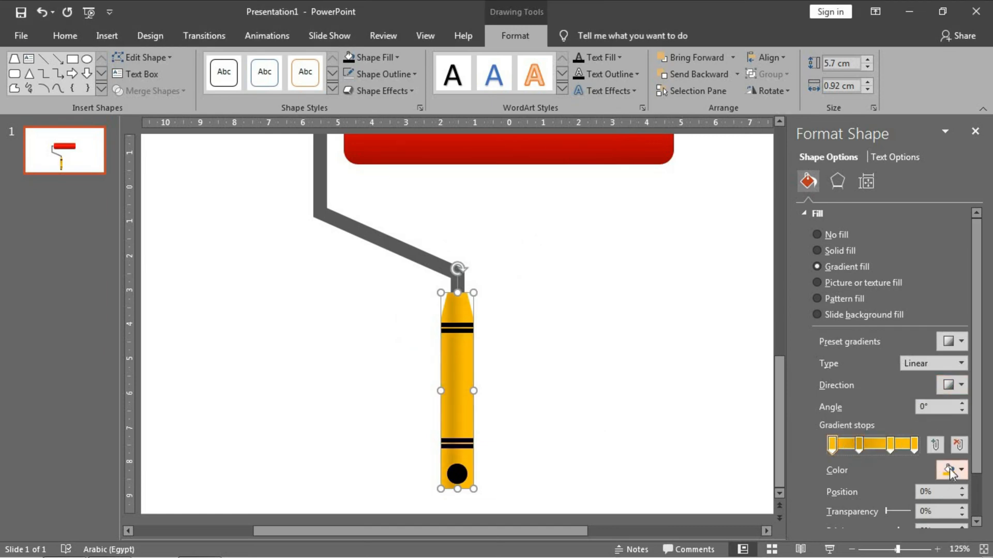
{"action": "left_click", "coordinate": [951, 471]}
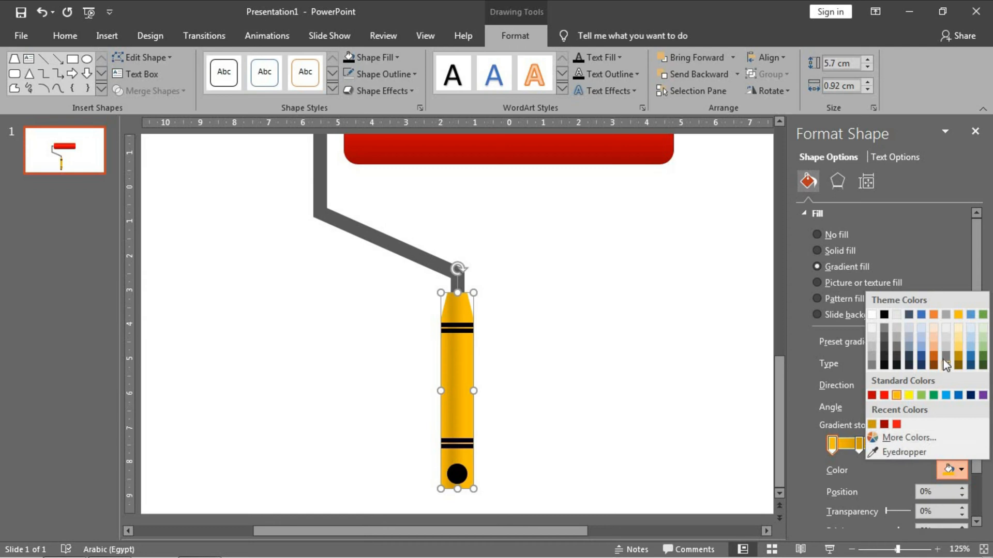
{"action": "left_click", "coordinate": [905, 438]}
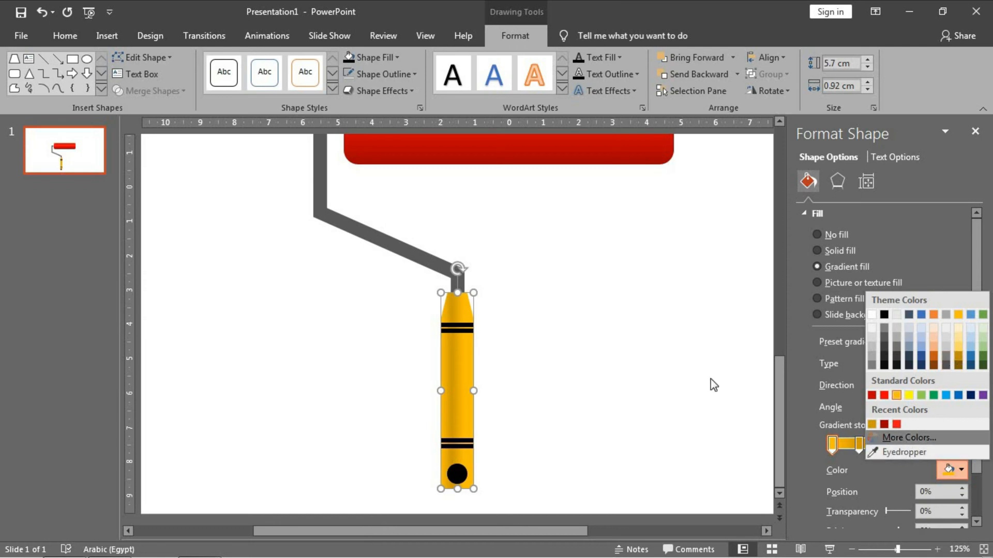
{"action": "left_click", "coordinate": [408, 158]}
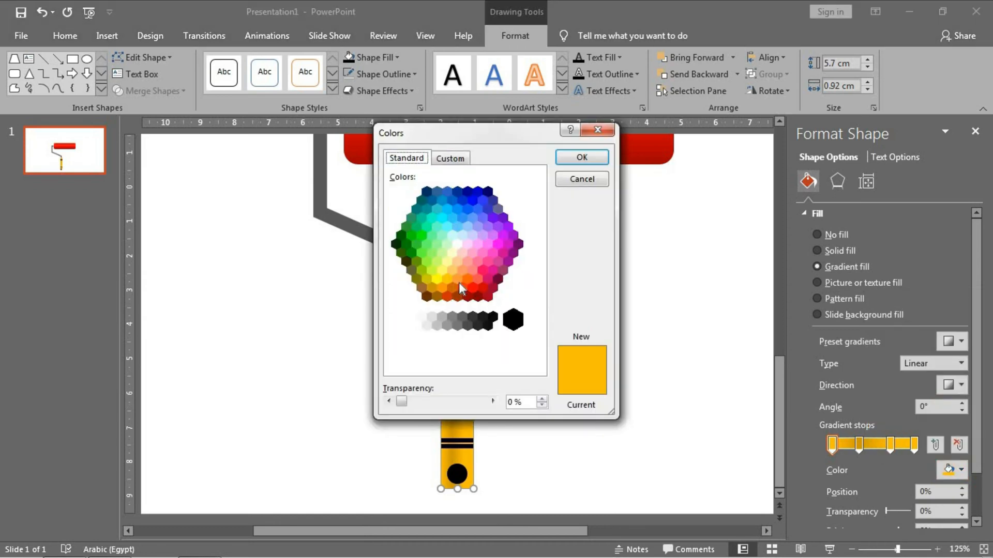
{"action": "left_click", "coordinate": [459, 281]}
{"action": "left_click", "coordinate": [582, 158]}
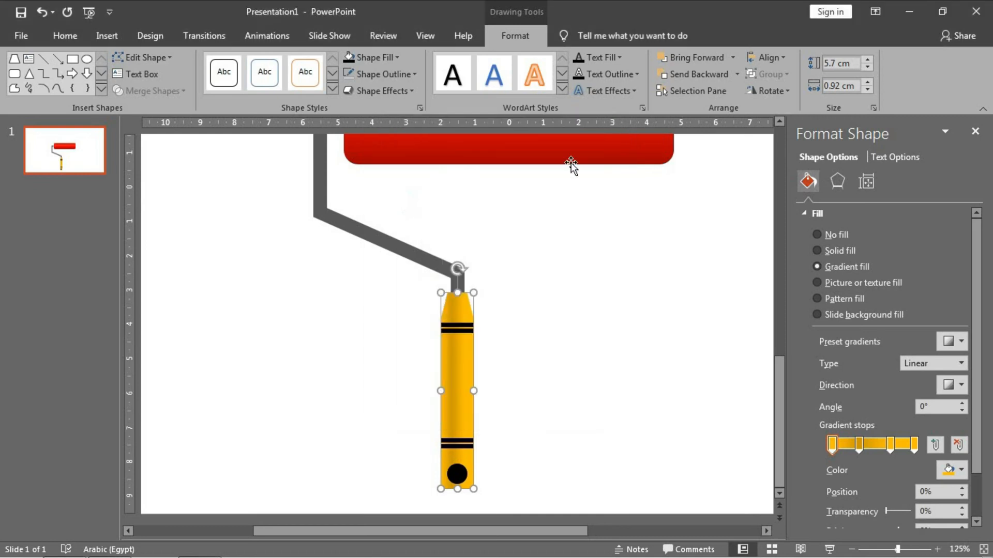
Apply the recent light orange to the handle gradient's 33%, 71% and 100% stops.
{"action": "left_click", "coordinate": [859, 443]}
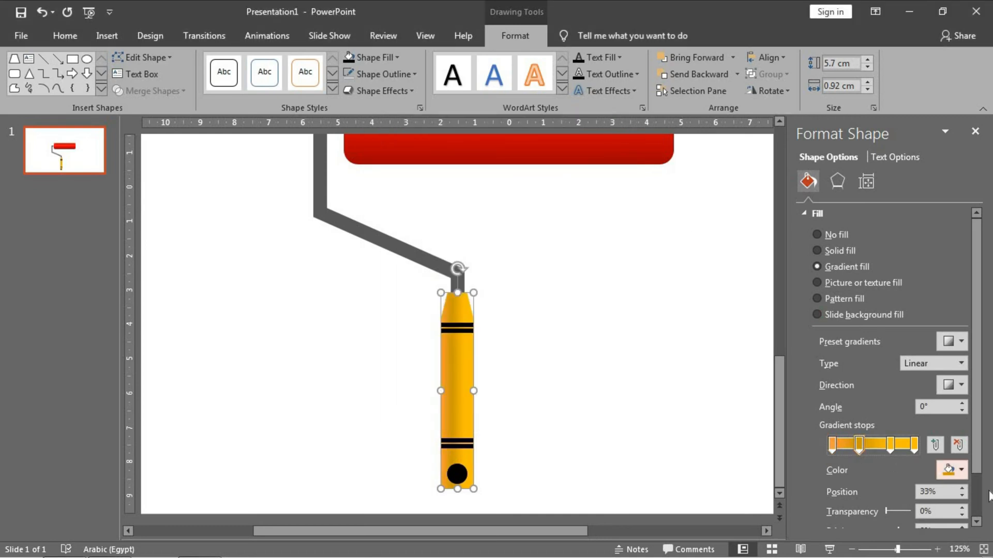
{"action": "left_click", "coordinate": [954, 470]}
{"action": "left_click", "coordinate": [873, 423]}
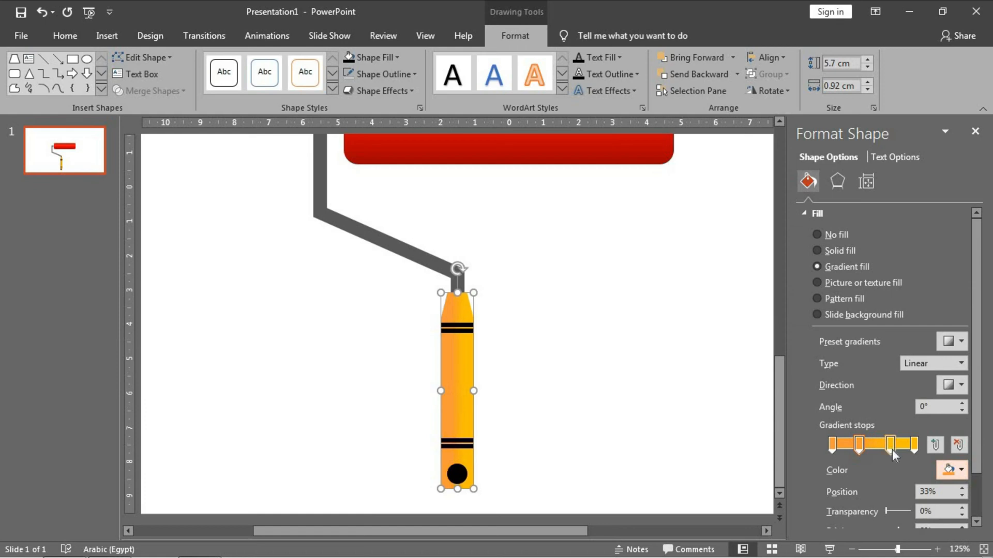
{"action": "left_click", "coordinate": [890, 444]}
{"action": "left_click", "coordinate": [955, 470]}
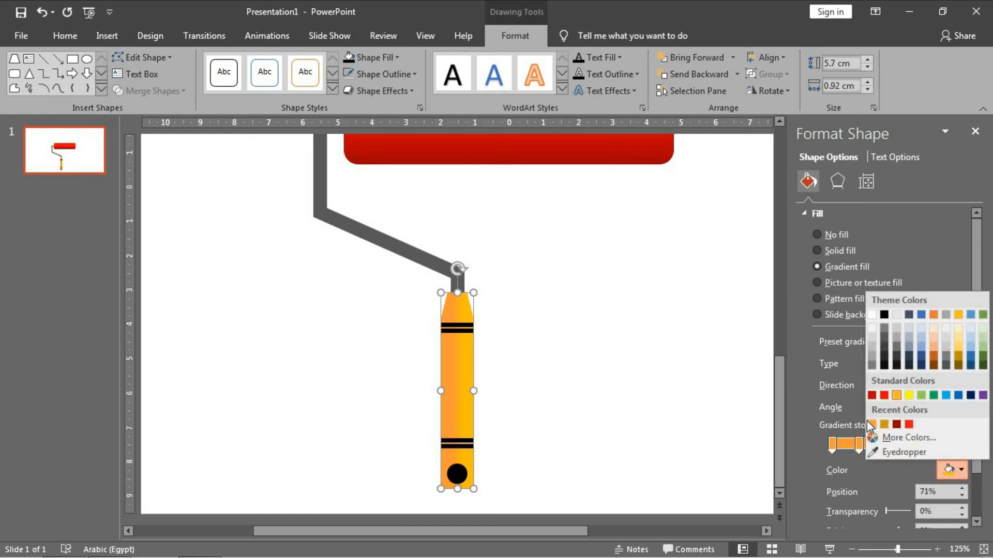
{"action": "left_click", "coordinate": [870, 425]}
{"action": "left_click", "coordinate": [914, 444]}
{"action": "left_click", "coordinate": [954, 470]}
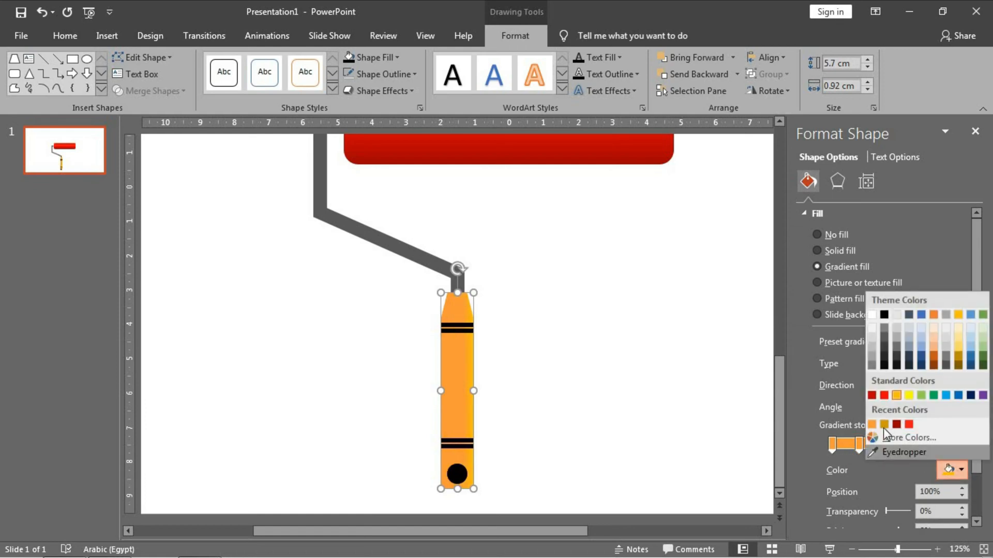
{"action": "left_click", "coordinate": [874, 426]}
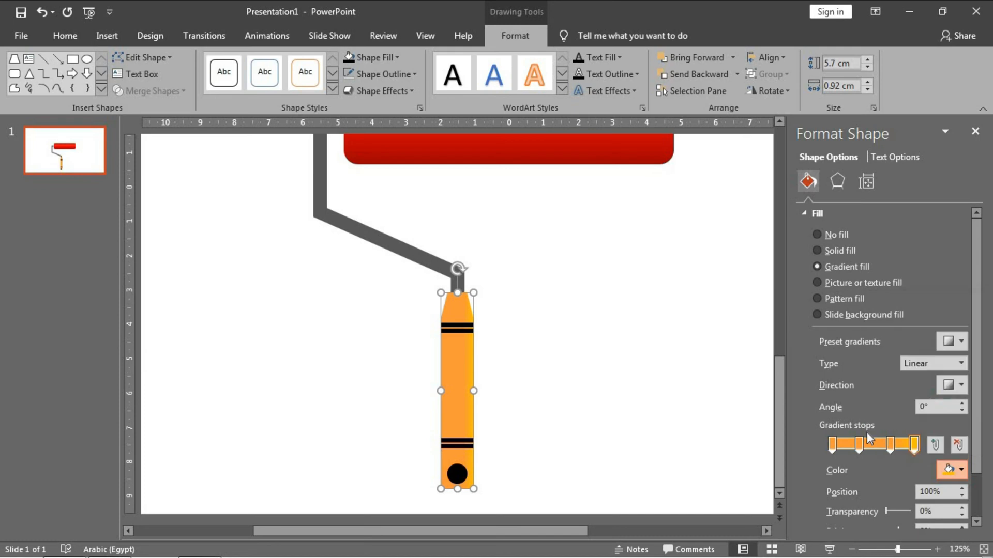
{"action": "left_click", "coordinate": [958, 472]}
{"action": "left_click", "coordinate": [922, 439]}
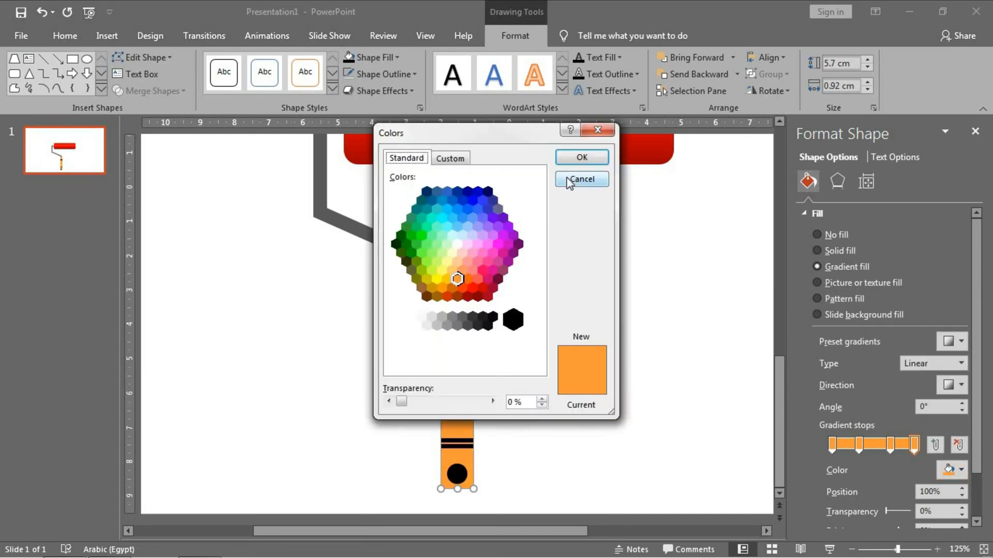
{"action": "left_click", "coordinate": [569, 182]}
Recolour the handle gradient's last stop custom orange RGB 246, 123, 0 and apply the same colour to the first stop.
{"action": "left_click", "coordinate": [949, 474]}
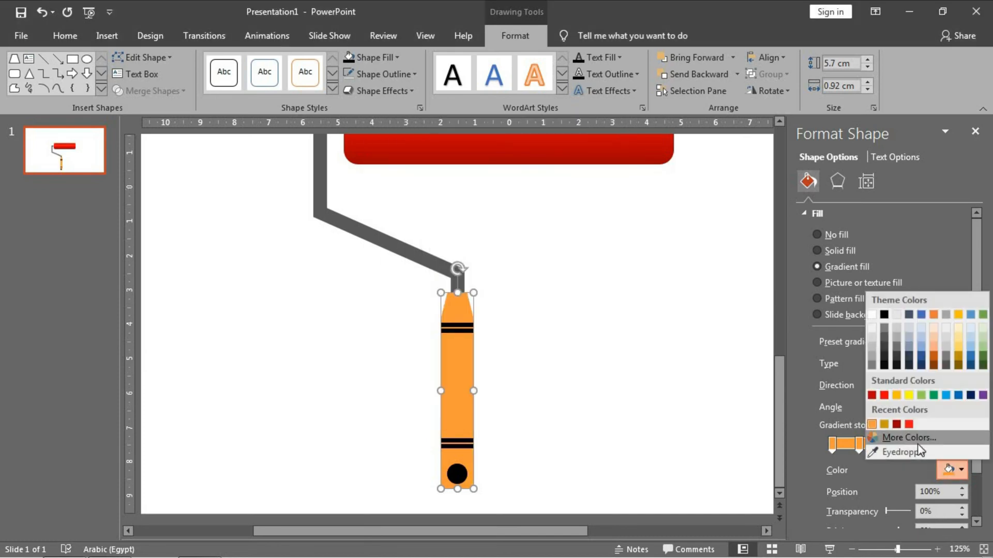
{"action": "left_click", "coordinate": [915, 439]}
{"action": "left_click", "coordinate": [440, 159]}
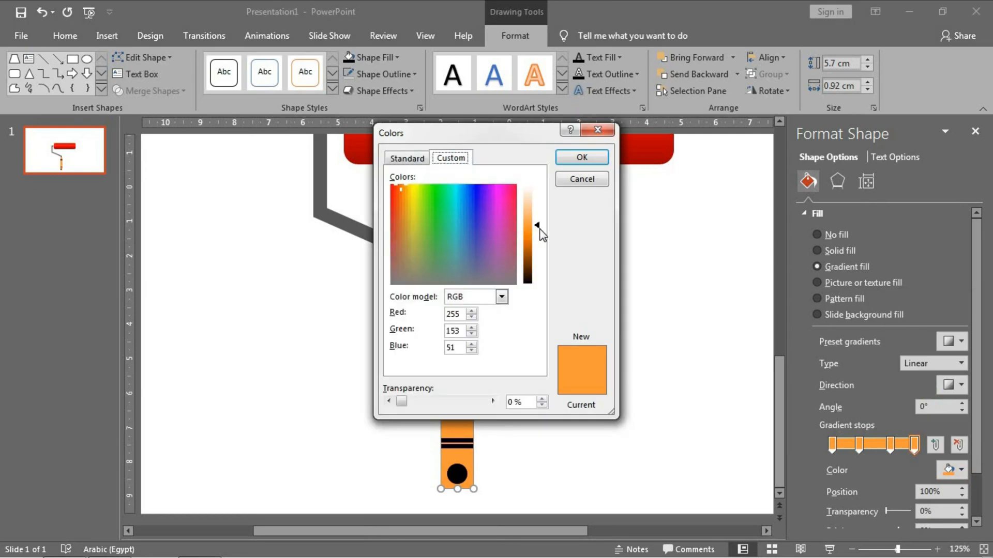
{"action": "left_click_drag", "start_coordinate": [539, 229], "coordinate": [539, 237]}
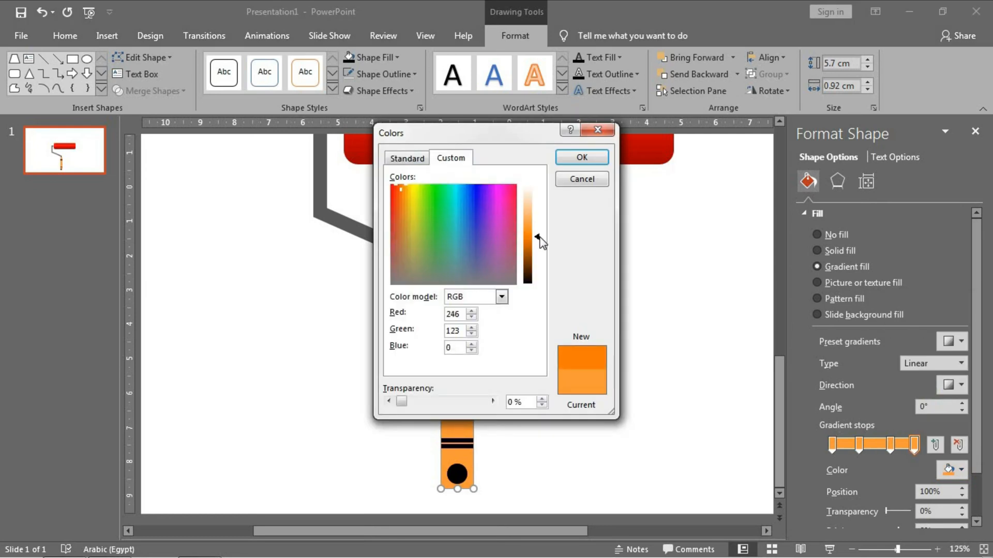
{"action": "left_click", "coordinate": [582, 157]}
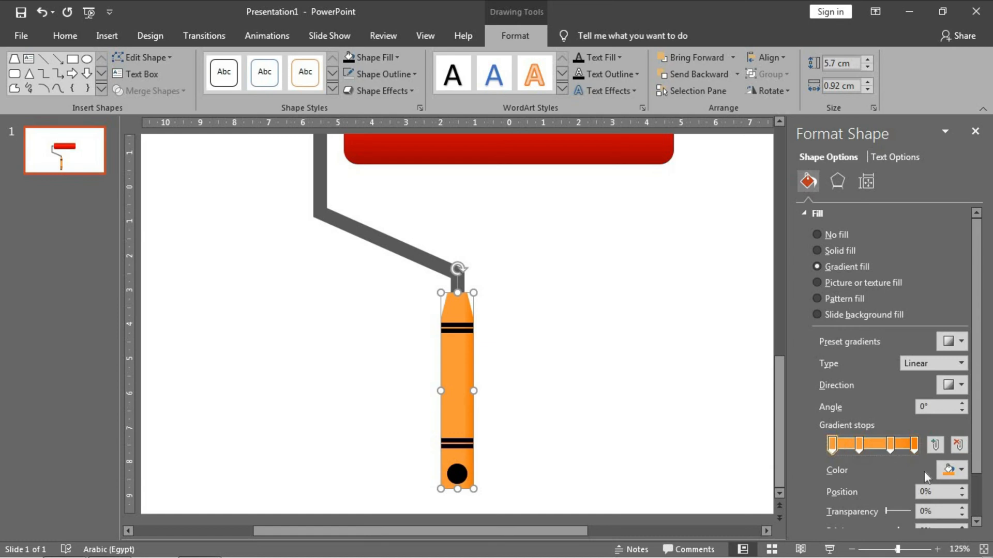
{"action": "left_click", "coordinate": [960, 470]}
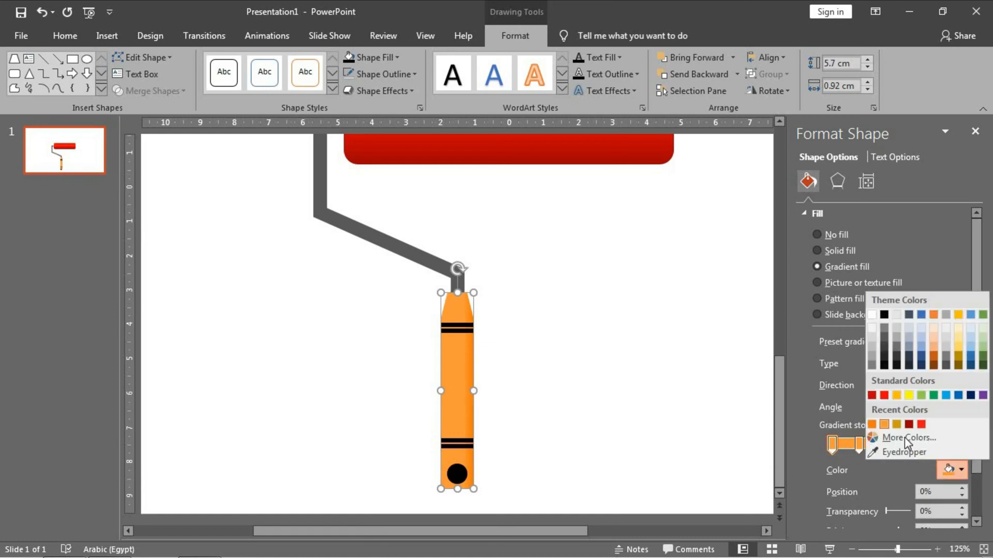
{"action": "left_click", "coordinate": [870, 424]}
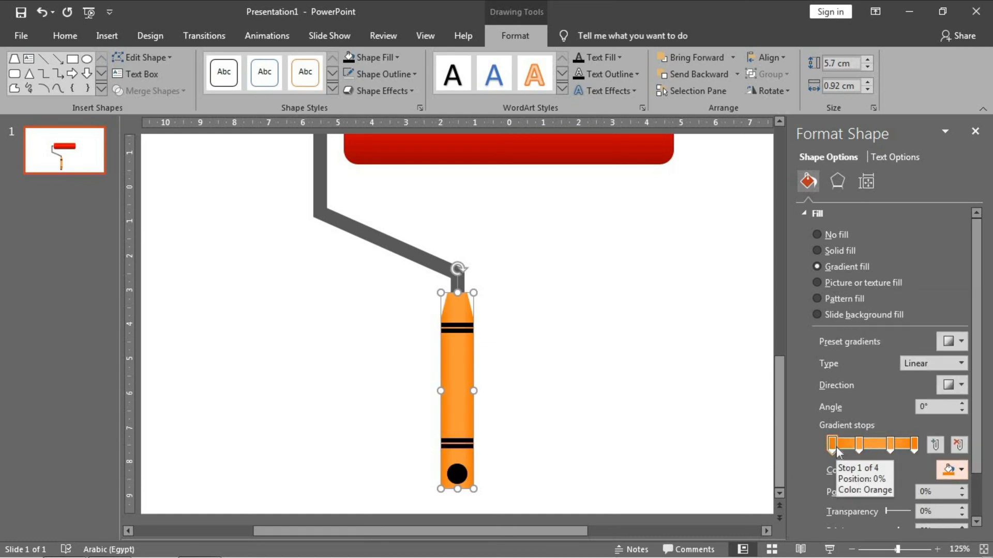
Move the handle gradient's first two stops slightly inward and its third stop to 58%.
{"action": "left_click_drag", "start_coordinate": [832, 446], "coordinate": [882, 446]}
{"action": "left_click", "coordinate": [861, 448]}
{"action": "left_click", "coordinate": [543, 422]}
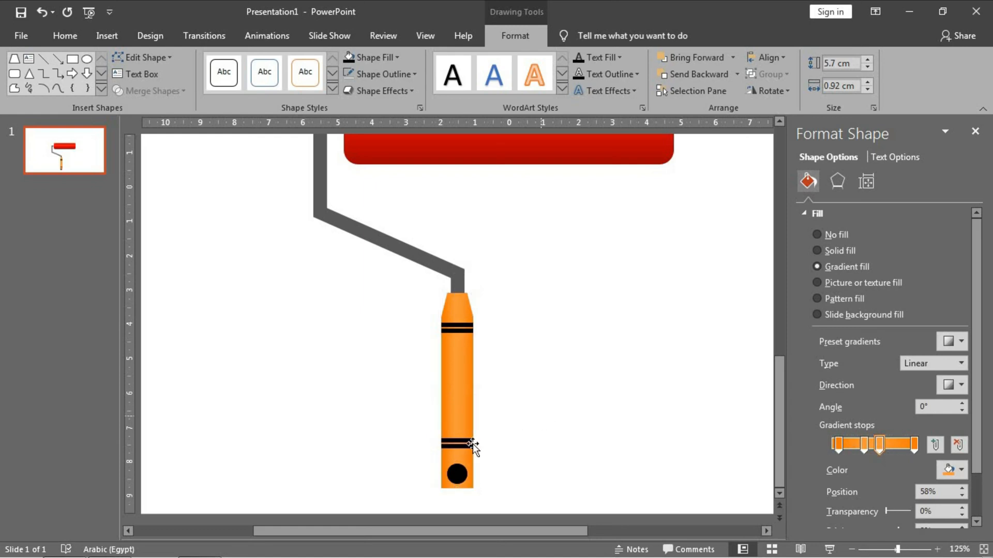
Group all the paint roller's parts and shift the group slightly right and up on the slide.
{"action": "scroll", "coordinate": [506, 399], "scroll_direction": "down", "scroll_amount": 5, "text": "ctrl"}
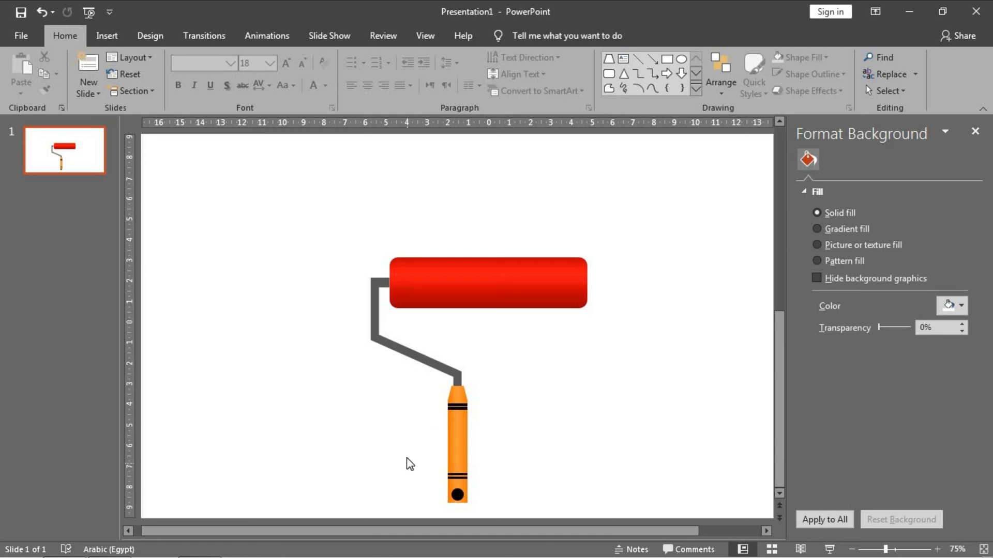
{"action": "scroll", "coordinate": [383, 401], "scroll_direction": "down", "scroll_amount": 3, "text": "ctrl"}
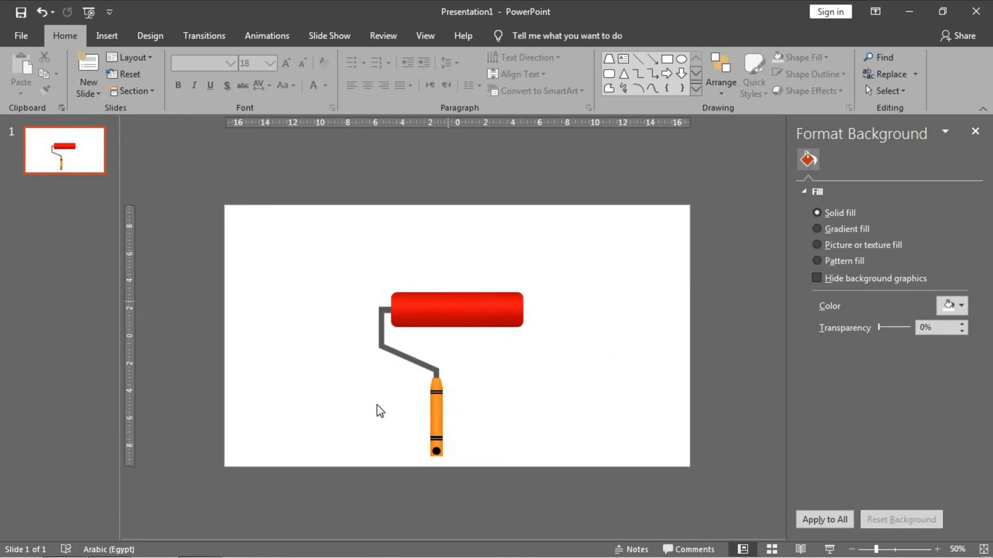
{"action": "left_click_drag", "start_coordinate": [602, 215], "coordinate": [280, 488]}
{"action": "key", "text": "ctrl+g"}
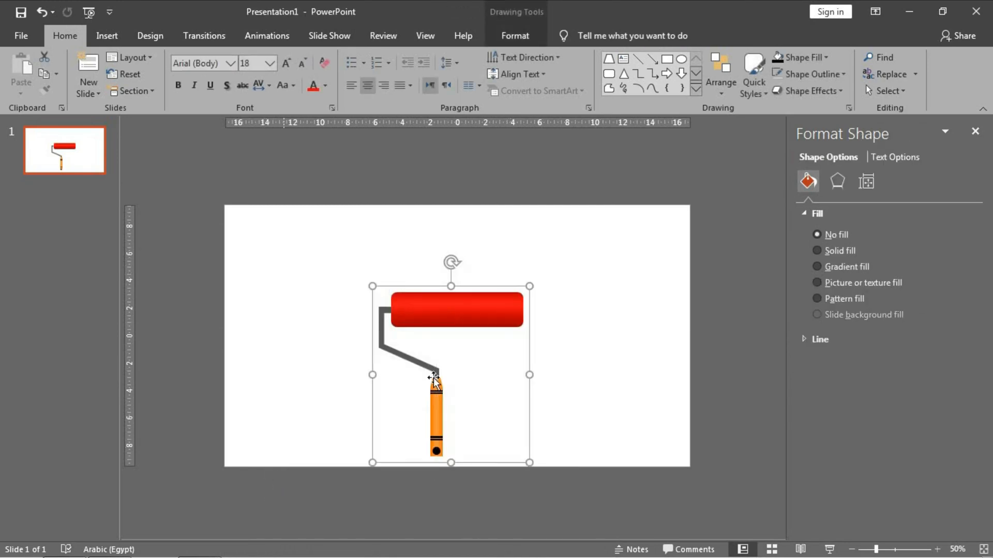
{"action": "left_click_drag", "start_coordinate": [483, 317], "coordinate": [503, 317]}
{"action": "scroll", "coordinate": [480, 304], "scroll_direction": "up", "scroll_amount": 3}
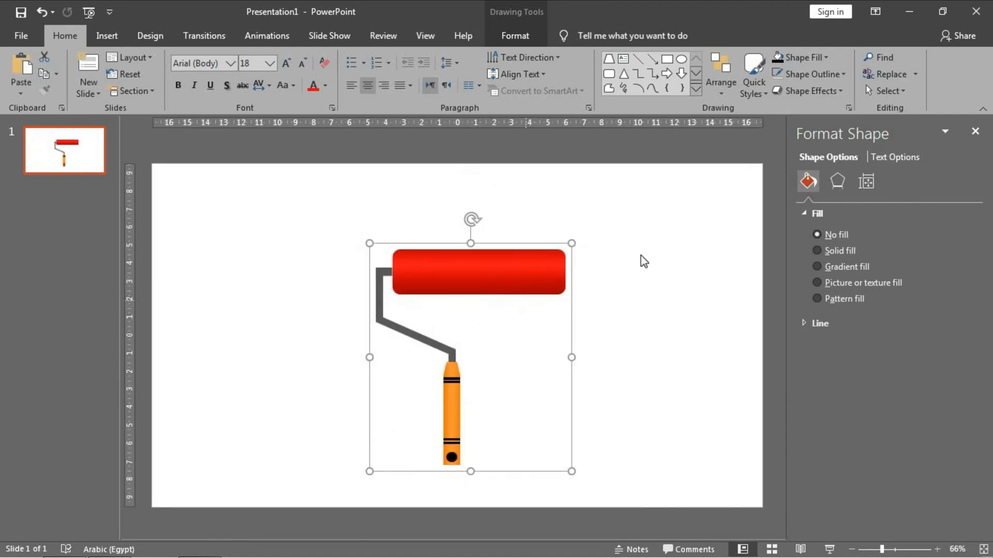
{"action": "left_click", "coordinate": [642, 262]}
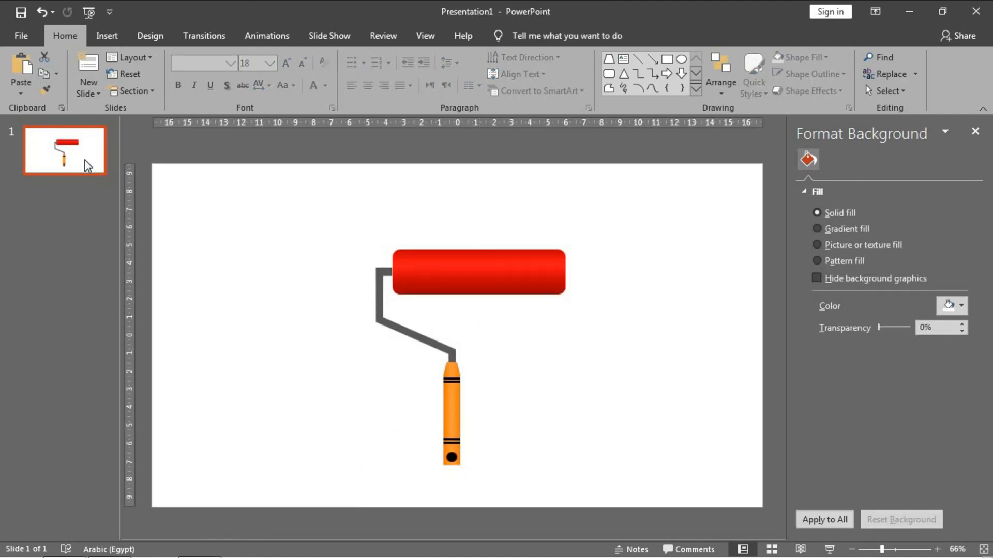
Add a second slide and draw a full-height rectangle about 6.62 cm wide along the slide's right edge.
{"action": "key", "text": "ctrl+m"}
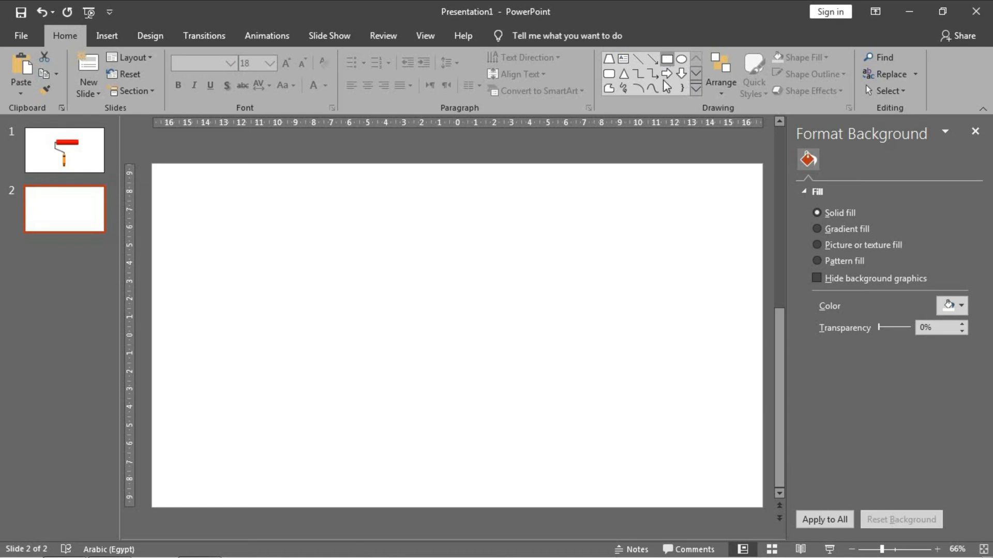
{"action": "scroll", "coordinate": [657, 177], "scroll_direction": "down", "scroll_amount": 2}
{"action": "left_click", "coordinate": [667, 59]}
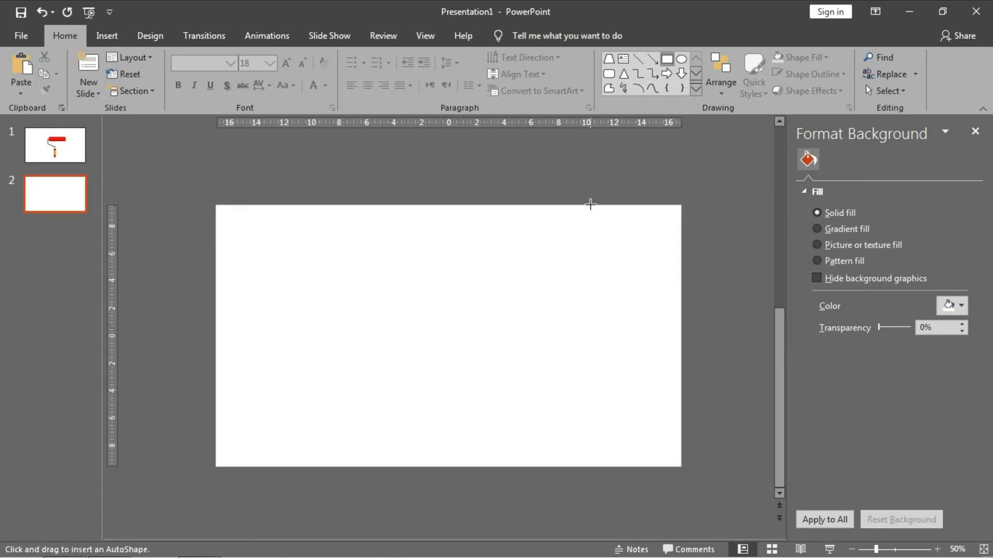
{"action": "mouse_move", "coordinate": [590, 205]}
{"action": "left_mouse_down"}
{"action": "mouse_move", "coordinate": [685, 304]}
{"action": "mouse_move", "coordinate": [679, 474]}
{"action": "left_mouse_up"}
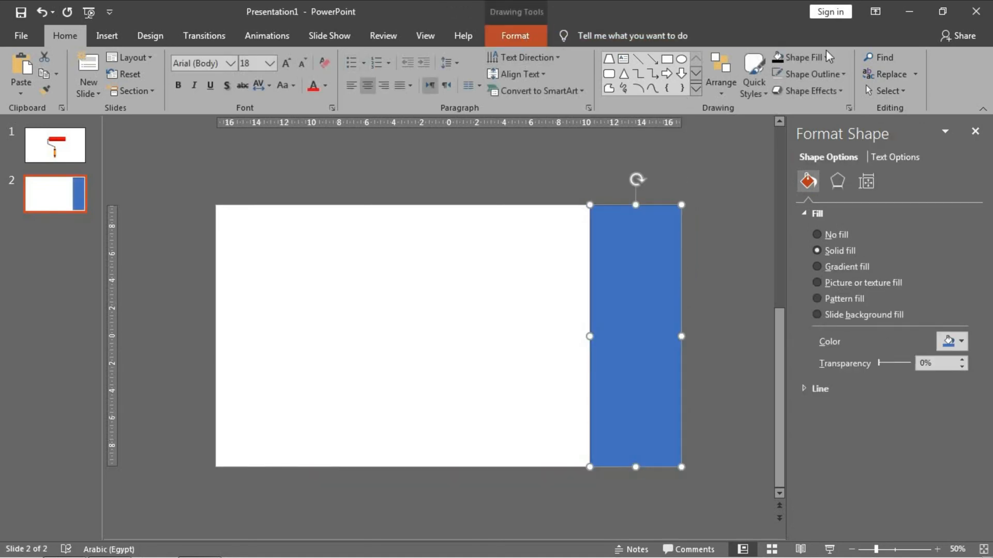
Set the rectangle's width to 6.7 cm and remove its outline.
{"action": "left_click", "coordinate": [840, 86]}
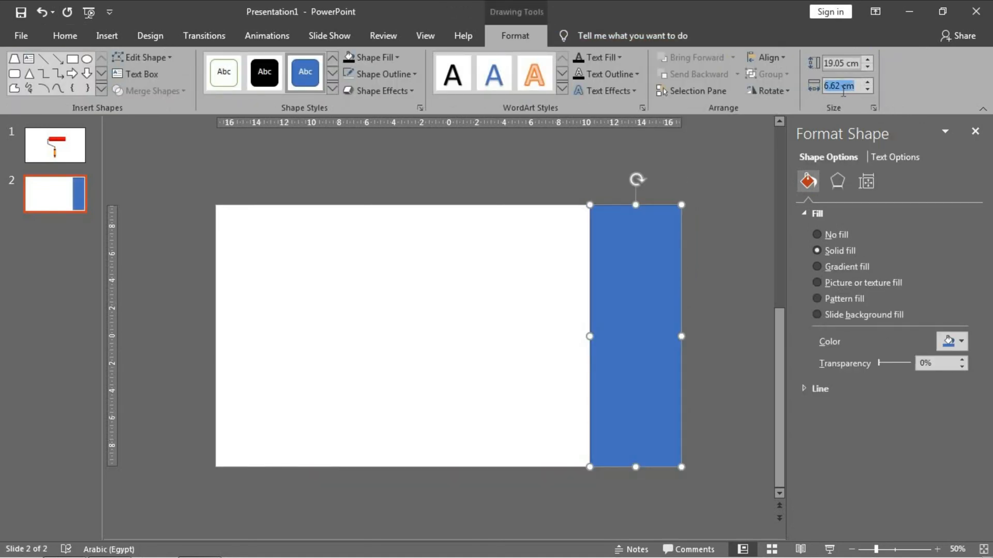
{"action": "type", "text": "6.7"}
{"action": "key", "text": "Return"}
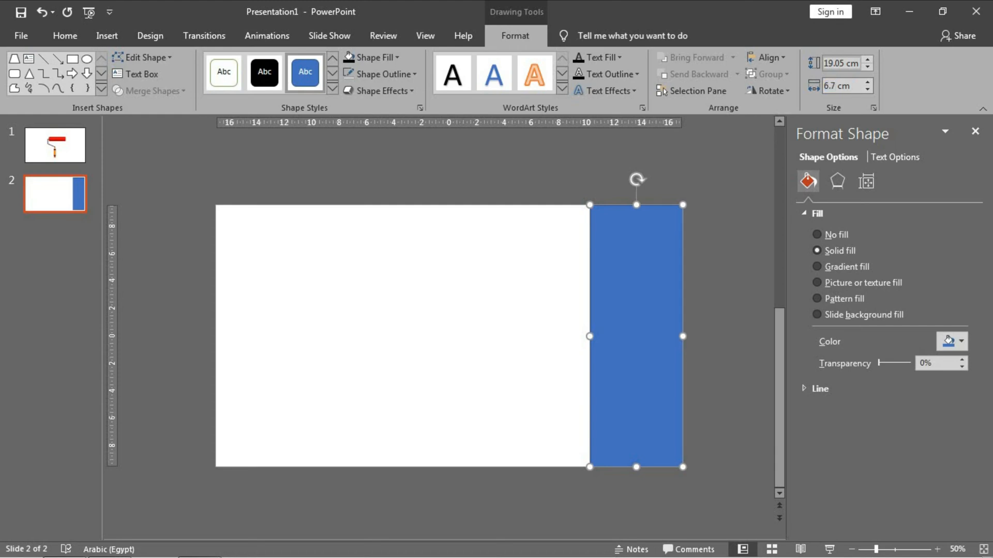
{"action": "left_click", "coordinate": [385, 74]}
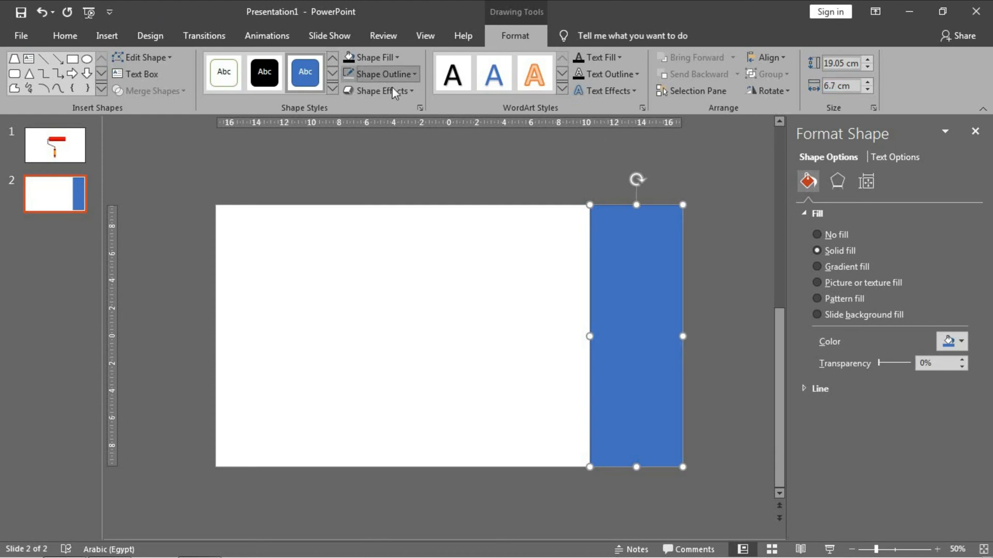
{"action": "left_click", "coordinate": [395, 232]}
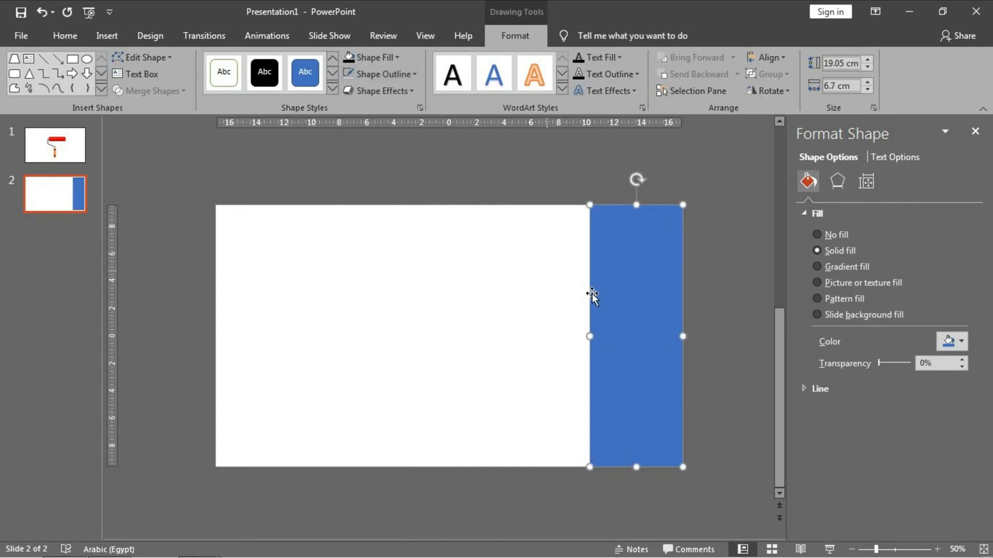
{"action": "left_click", "coordinate": [517, 275]}
{"action": "left_click", "coordinate": [594, 278]}
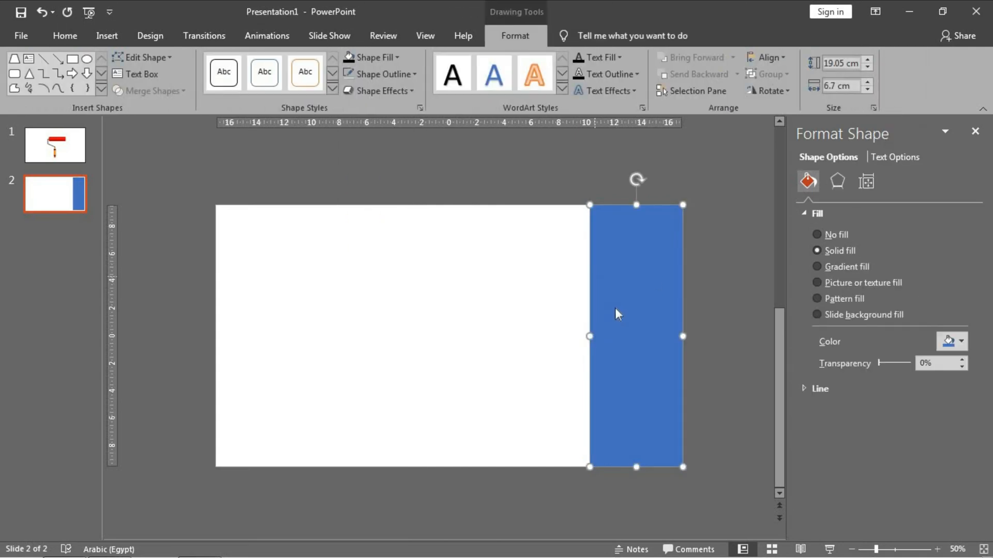
Duplicate the rectangle four times, placing the copies edge to edge leftward across the slide.
{"action": "key", "text": "ctrl+f"}
{"action": "left_click", "coordinate": [617, 268]}
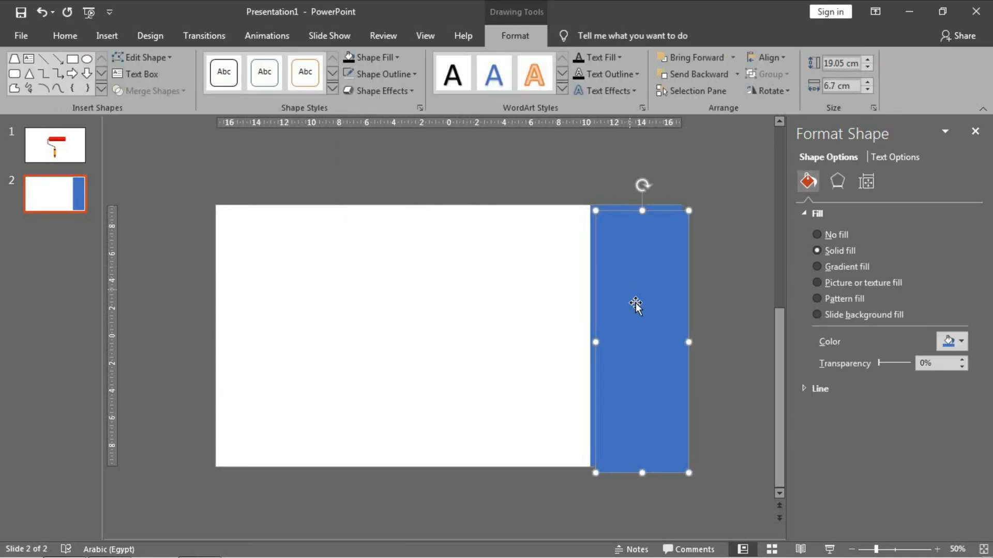
{"action": "left_click_drag", "start_coordinate": [636, 306], "coordinate": [524, 296]}
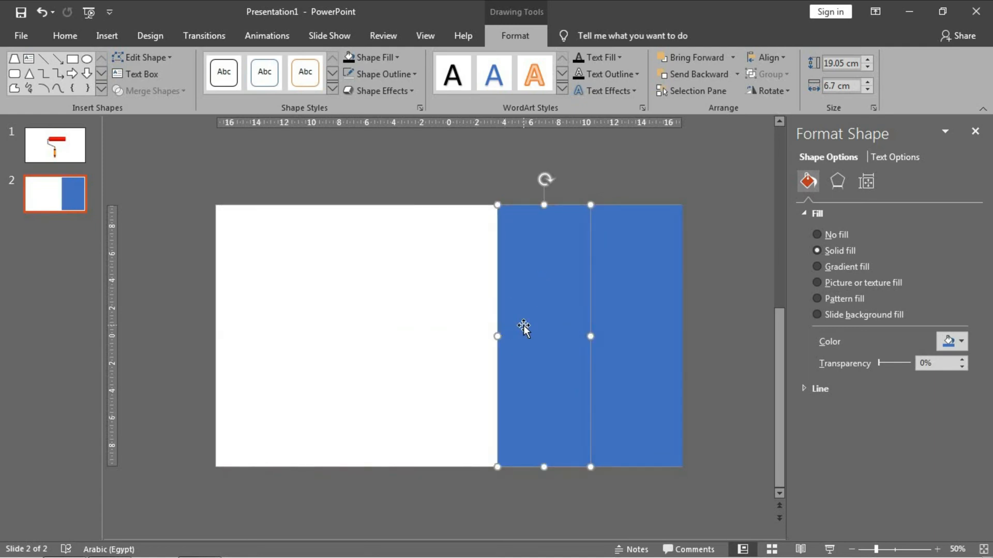
{"action": "key", "text": "ctrl+d"}
{"action": "key", "text": "ctrl+d"}
{"action": "key", "text": "ctrl+d"}
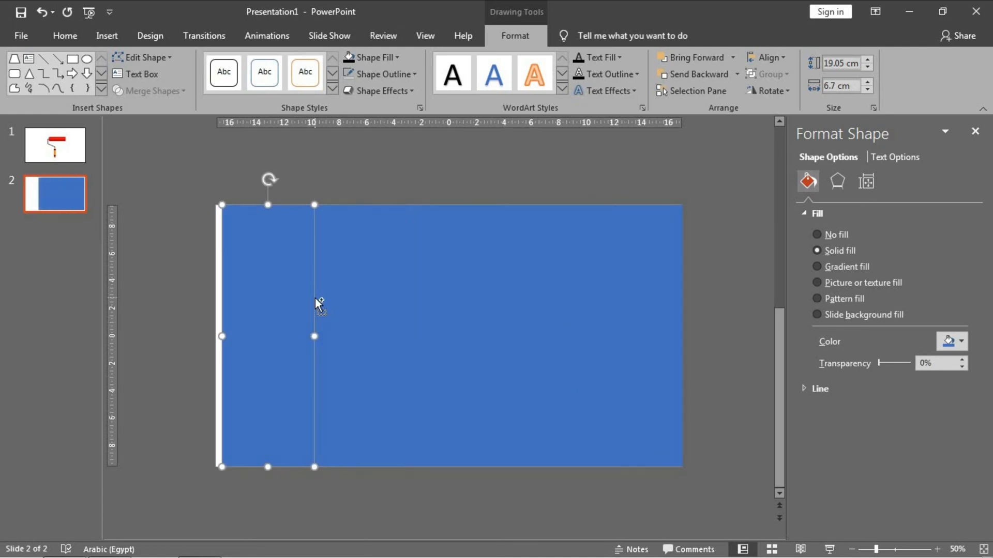
Widen the leftmost rectangle to about 7.15 cm so it reaches the slide's left edge.
{"action": "left_click", "coordinate": [369, 137]}
{"action": "left_click", "coordinate": [249, 335]}
{"action": "left_click_drag", "start_coordinate": [215, 335], "coordinate": [208, 334]}
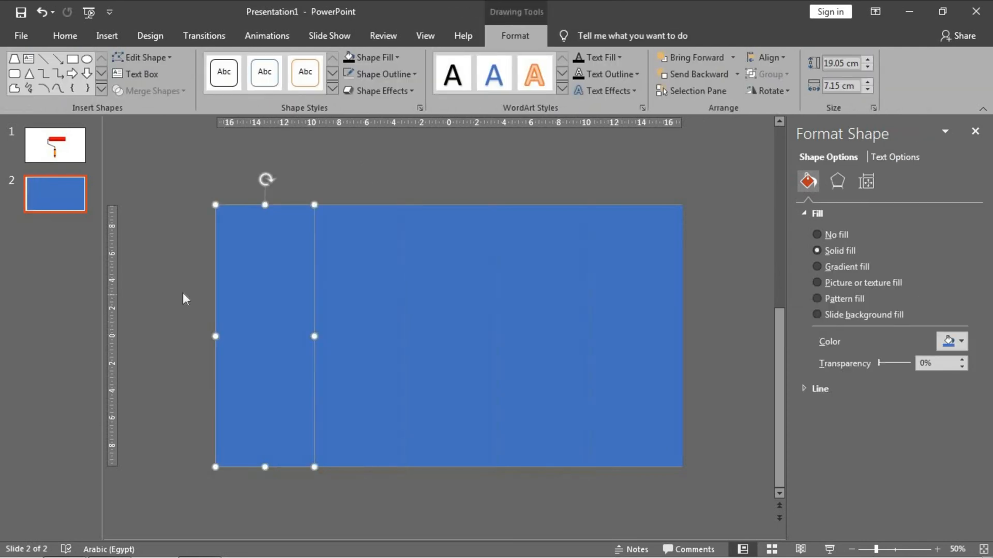
{"action": "left_click", "coordinate": [182, 292]}
Fill the leftmost rectangle with the Accent 1 blue, Lighter 60%, and the second with the Accent 2 orange, Lighter 60%.
{"action": "left_click", "coordinate": [266, 299]}
{"action": "left_click", "coordinate": [369, 58]}
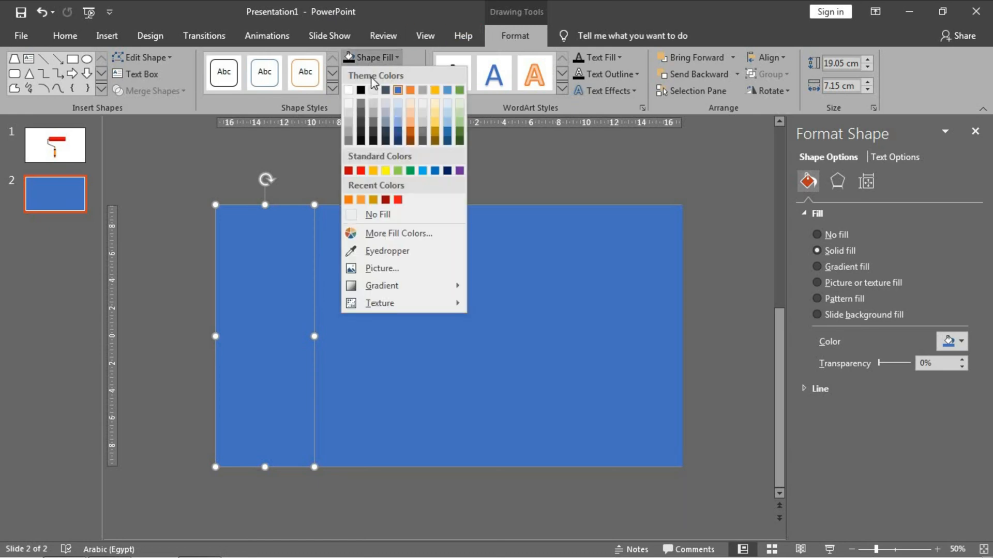
{"action": "left_click", "coordinate": [399, 111]}
{"action": "left_click", "coordinate": [368, 229]}
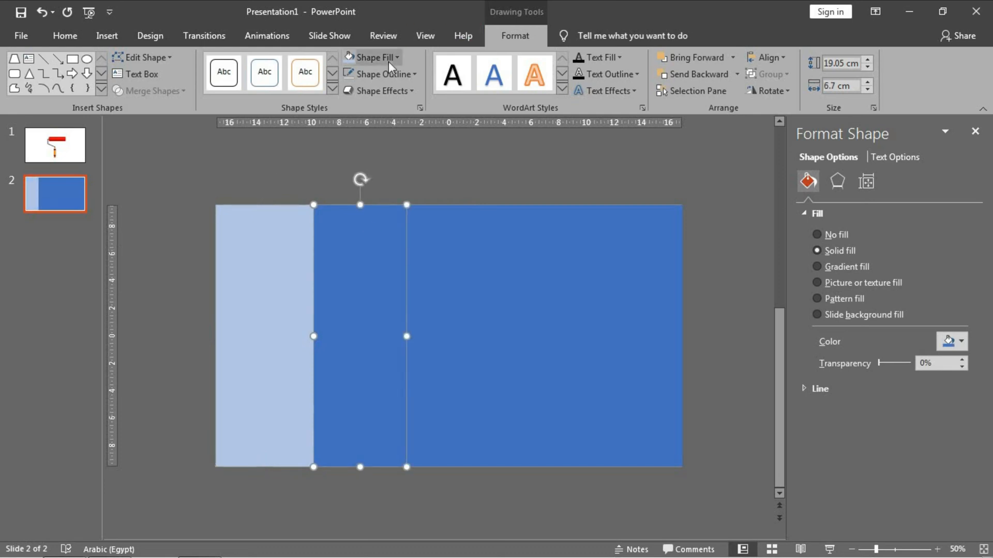
{"action": "left_click", "coordinate": [389, 61]}
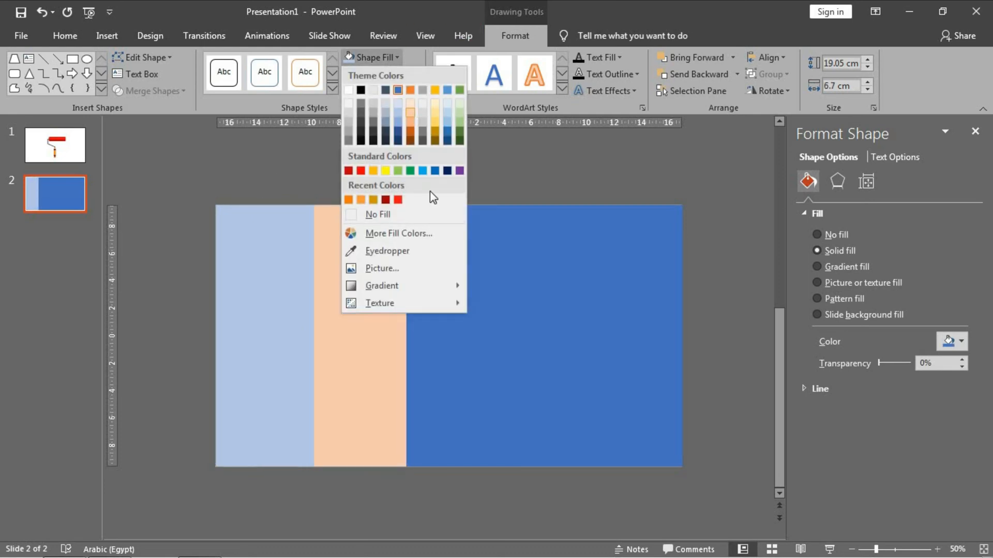
Fill the middle rectangle with the Accent 4 gold, Lighter 60%, and the fourth with the Accent 6 green, Lighter 60%.
{"action": "left_click", "coordinate": [435, 246]}
{"action": "left_click", "coordinate": [387, 56]}
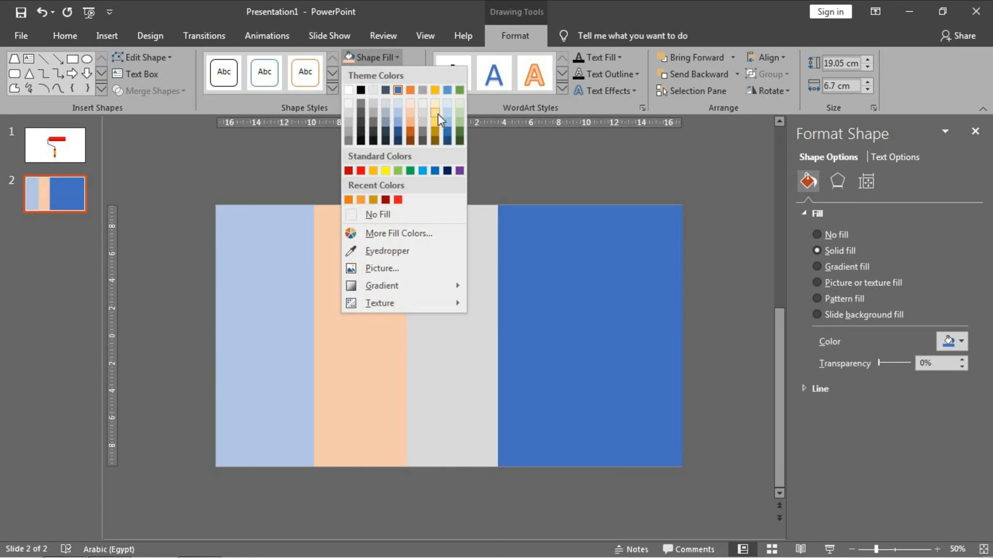
{"action": "left_click", "coordinate": [435, 111]}
{"action": "left_click", "coordinate": [556, 293]}
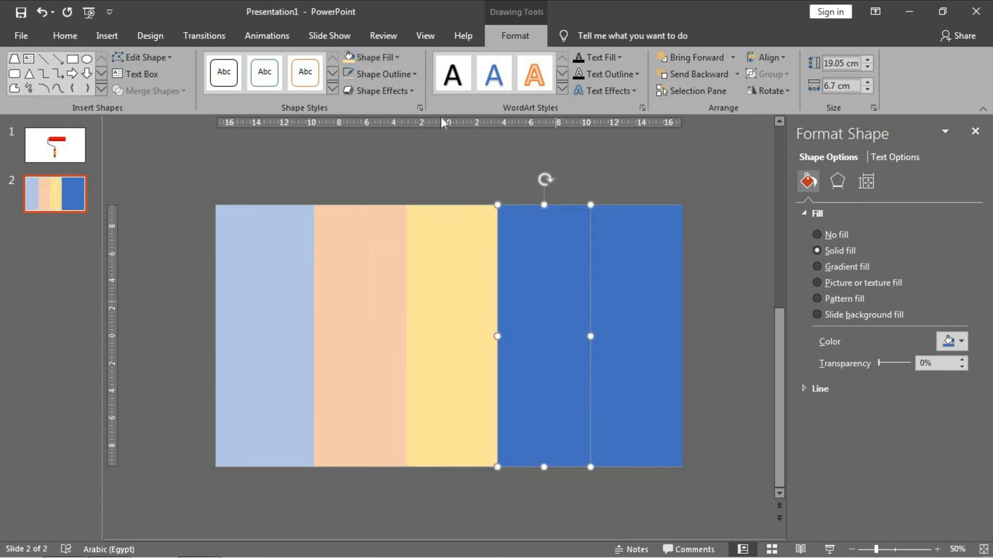
{"action": "left_click", "coordinate": [389, 54]}
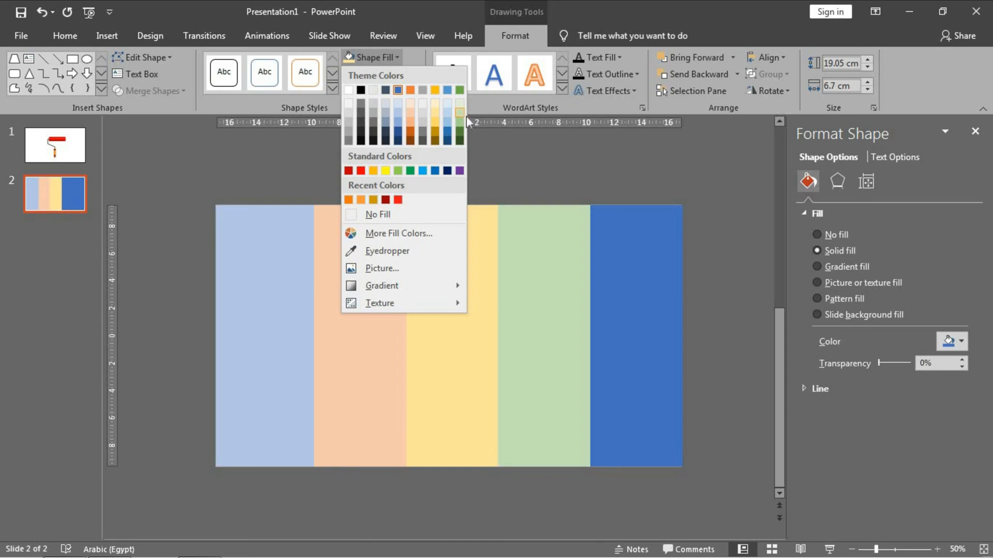
{"action": "left_click", "coordinate": [461, 113]}
Fill the rightmost rectangle with the Accent 5 blue, Lighter 60%.
{"action": "left_click", "coordinate": [636, 277]}
{"action": "left_click", "coordinate": [387, 54]}
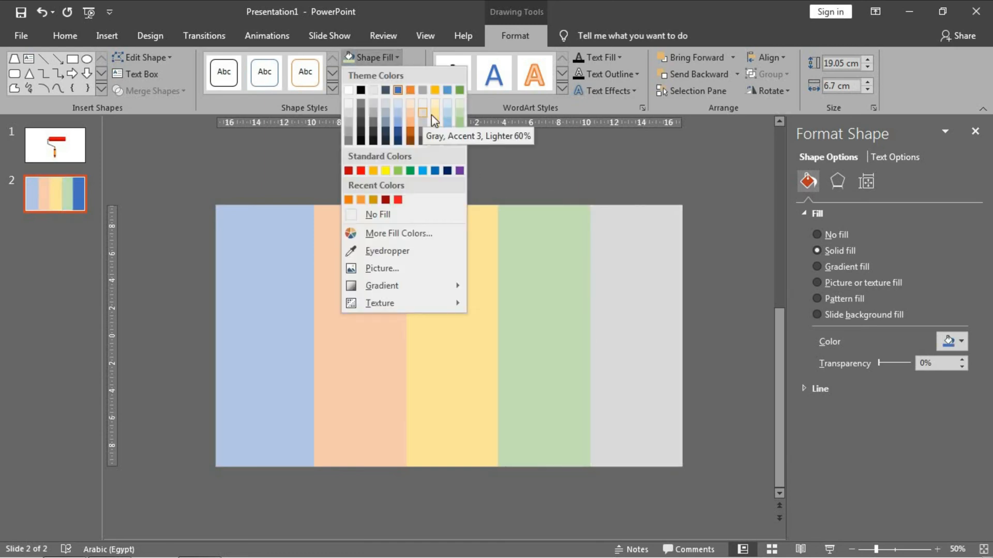
{"action": "left_click", "coordinate": [448, 113]}
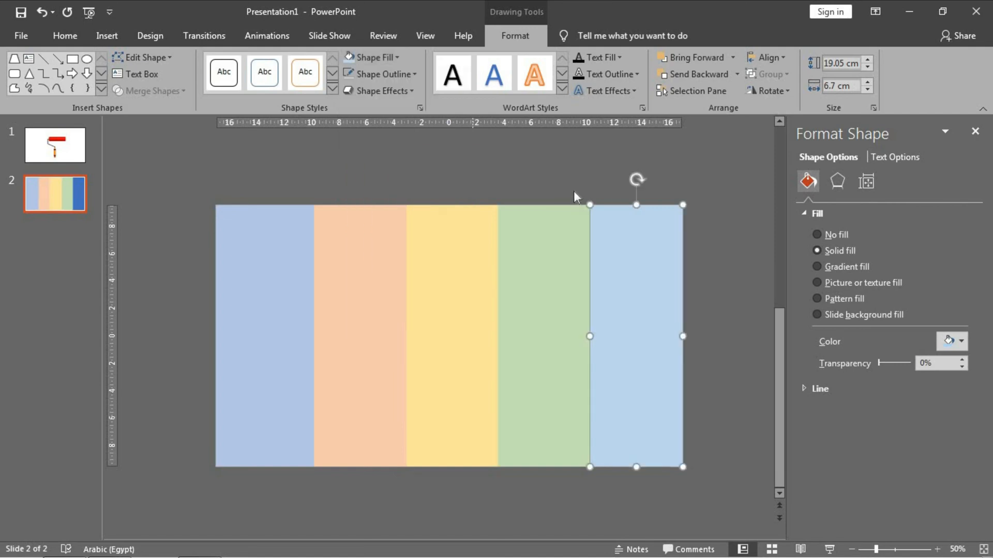
{"action": "left_click", "coordinate": [534, 174]}
Copy the paint roller group from slide 1 and paste it onto slide 2.
{"action": "left_click", "coordinate": [31, 146]}
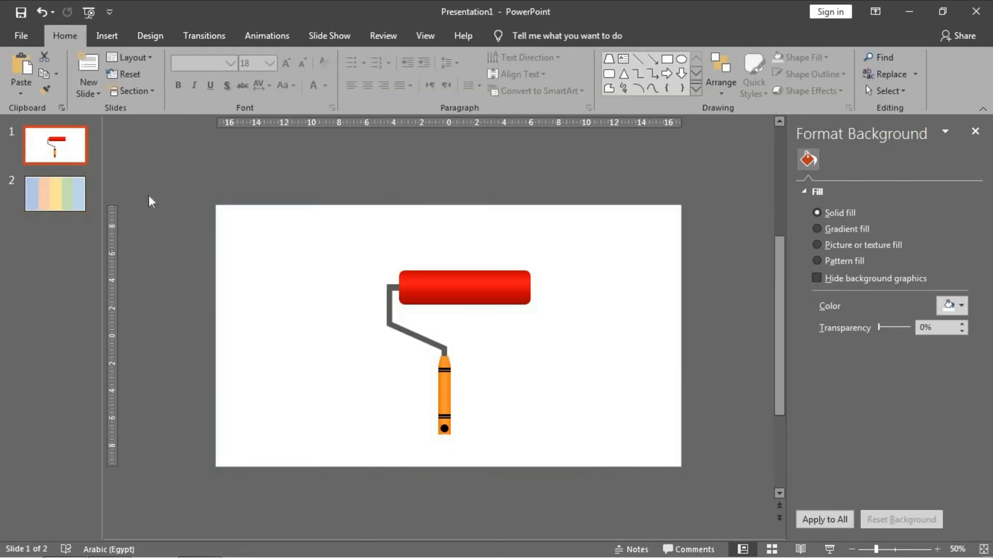
{"action": "left_click", "coordinate": [420, 286]}
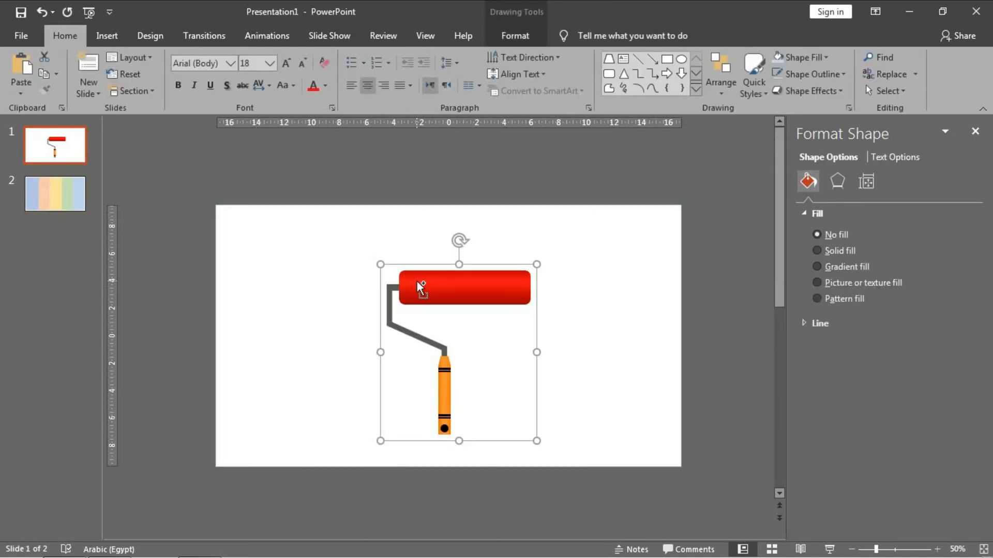
{"action": "right_click", "coordinate": [417, 284]}
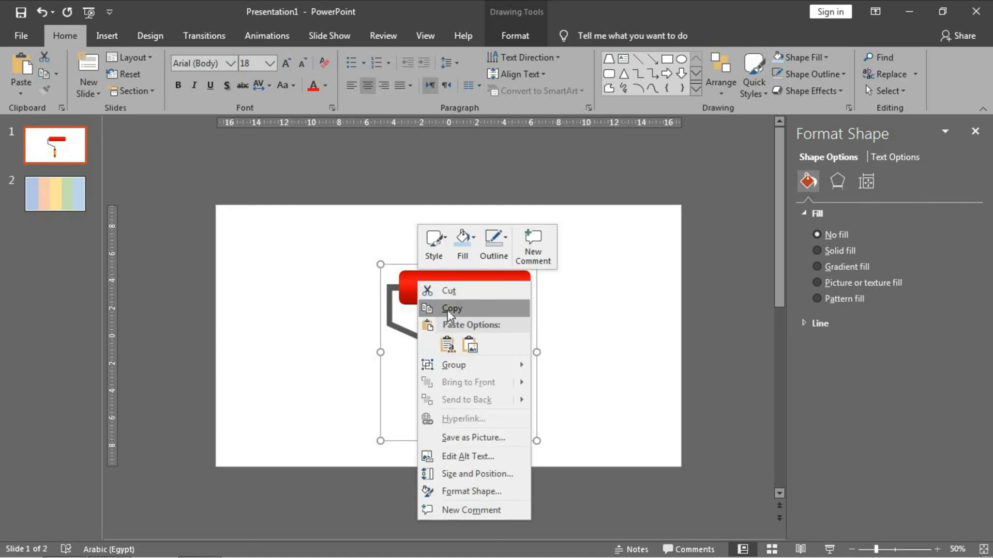
{"action": "left_click", "coordinate": [413, 310]}
{"action": "key", "text": "Page_Down"}
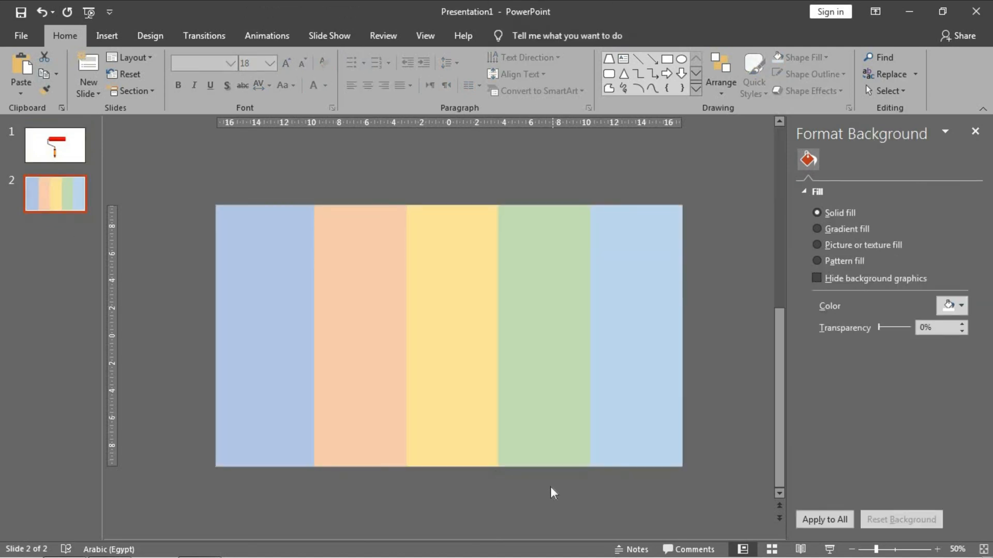
{"action": "key", "text": "ctrl+v"}
Move the pasted roller group below the slide's rightmost stripe and shrink it to roughly the stripe's width.
{"action": "mouse_move", "coordinate": [454, 290]}
{"action": "left_mouse_down"}
{"action": "mouse_move", "coordinate": [656, 499]}
{"action": "mouse_move", "coordinate": [622, 505]}
{"action": "left_mouse_up"}
{"action": "scroll", "coordinate": [626, 507], "scroll_direction": "down", "scroll_amount": 2}
{"action": "scroll", "coordinate": [630, 507], "scroll_direction": "down", "scroll_amount": 4}
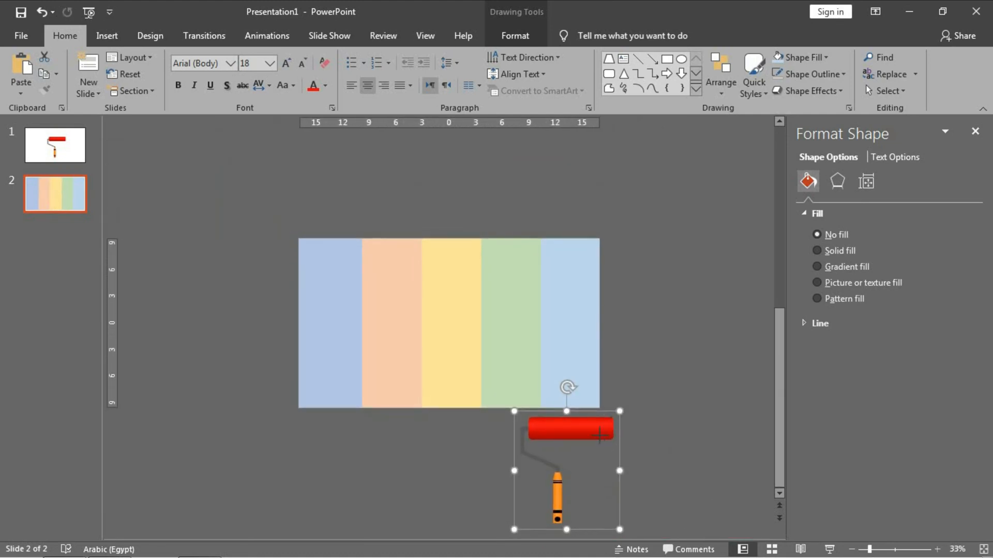
{"action": "mouse_move", "coordinate": [600, 435]}
{"action": "left_mouse_down"}
{"action": "mouse_move", "coordinate": [579, 455]}
{"action": "mouse_move", "coordinate": [565, 445]}
{"action": "mouse_move", "coordinate": [577, 434]}
{"action": "left_mouse_up"}
{"action": "scroll", "coordinate": [698, 386], "scroll_direction": "up", "scroll_amount": 2}
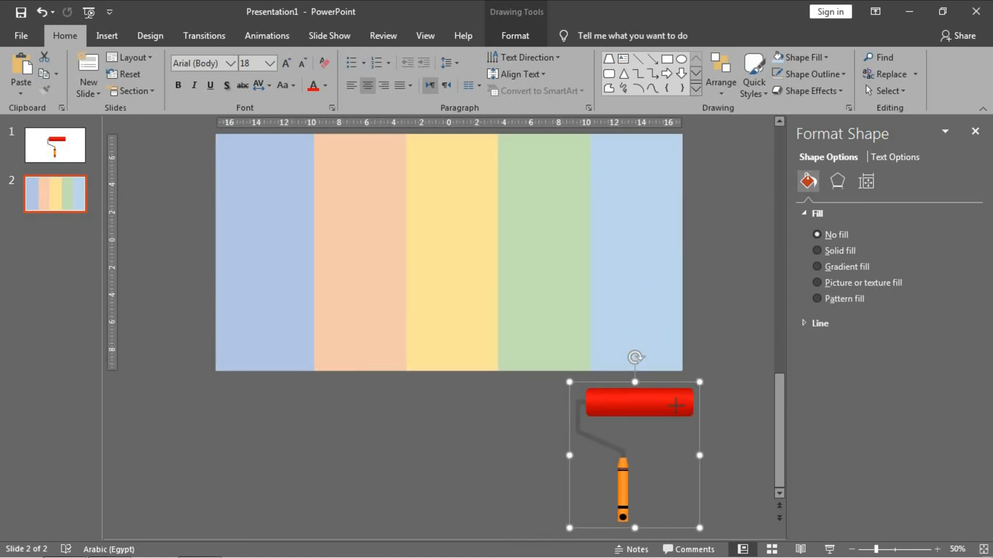
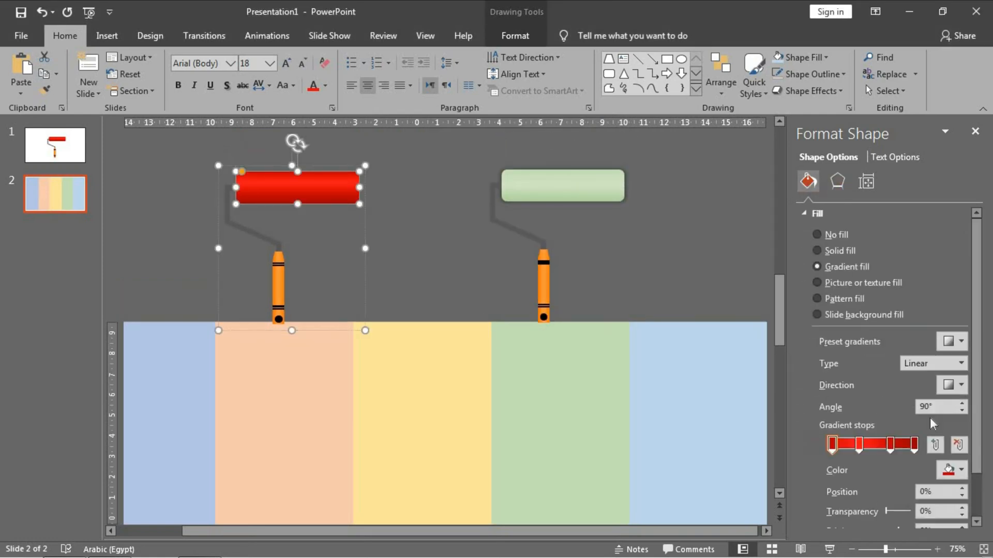
Recolour the gradient stops of the red roller above the peach stripe with the stripe's peach, using a custom shade for the last stop.
{"action": "left_click", "coordinate": [949, 470]}
{"action": "left_click", "coordinate": [345, 398]}
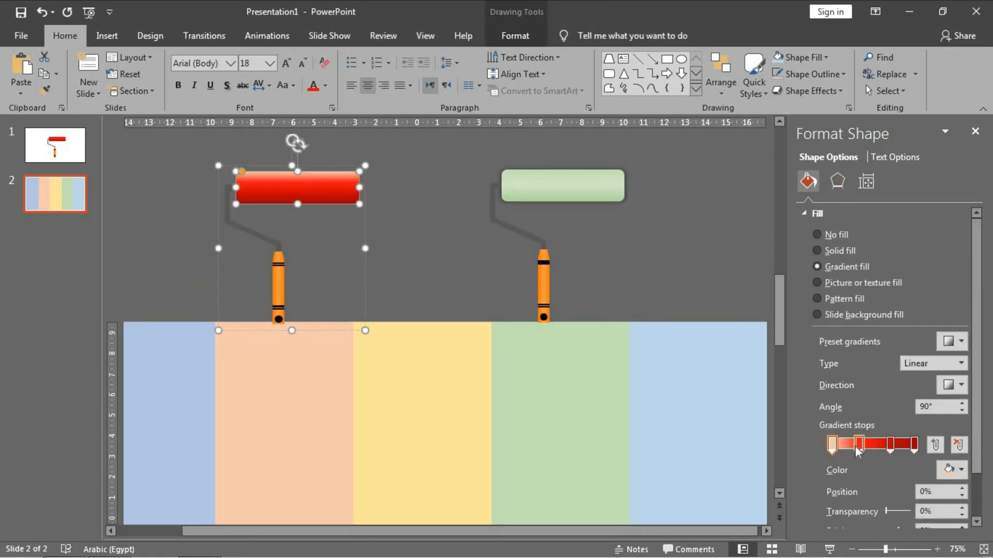
{"action": "left_click", "coordinate": [859, 445]}
{"action": "left_click", "coordinate": [890, 445]}
{"action": "left_click", "coordinate": [949, 470]}
{"action": "left_click", "coordinate": [872, 424]}
{"action": "left_click", "coordinate": [914, 446]}
{"action": "left_click", "coordinate": [908, 437]}
{"action": "left_click", "coordinate": [582, 156]}
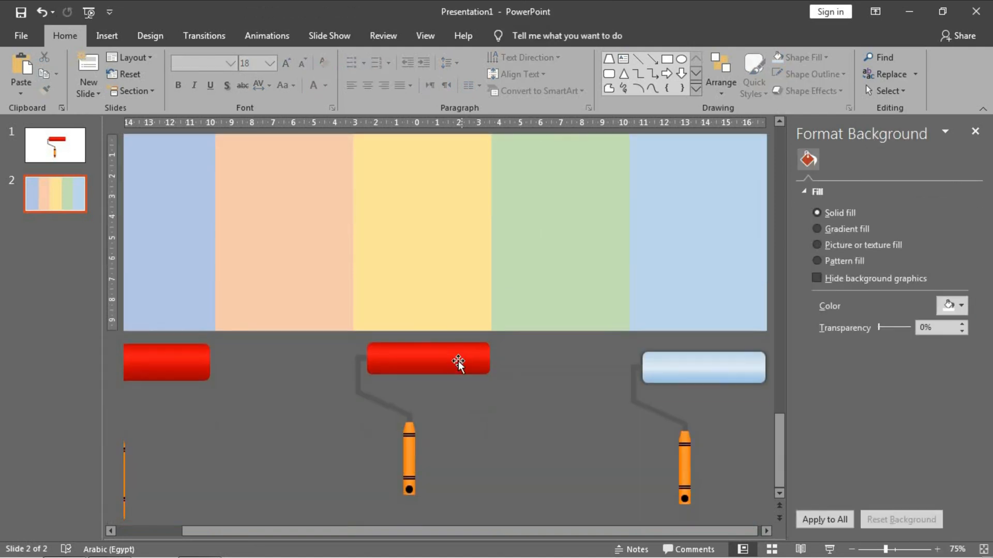
Recolour the gradient stops of the roller below the yellow stripe with the stripe's yellow, using a darker custom shade for the last stop.
{"action": "left_click", "coordinate": [458, 362]}
{"action": "left_click", "coordinate": [949, 470]}
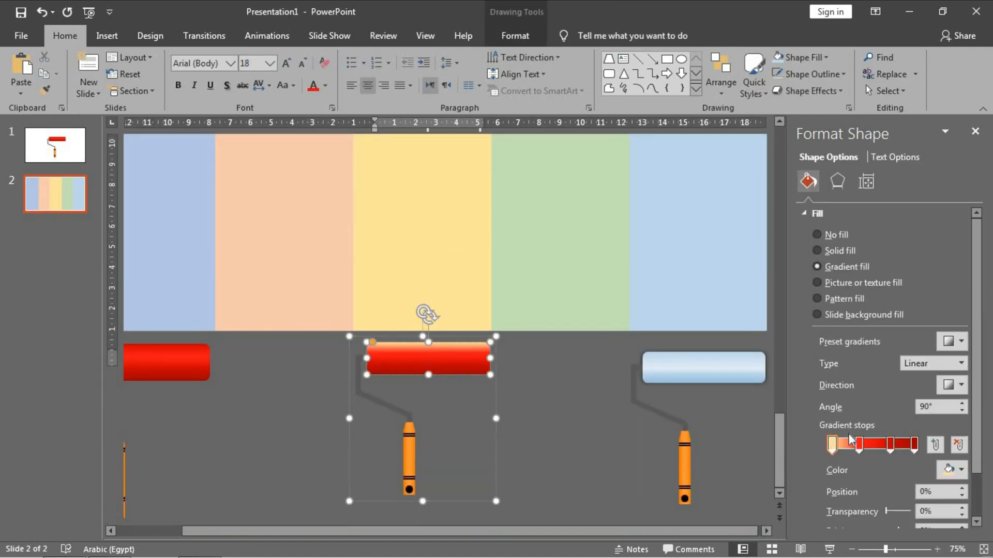
{"action": "left_click", "coordinate": [859, 446]}
{"action": "left_click", "coordinate": [890, 445]}
{"action": "left_click", "coordinate": [914, 445]}
{"action": "left_click", "coordinate": [949, 470]}
{"action": "left_click", "coordinate": [872, 425]}
{"action": "left_click", "coordinate": [908, 437]}
{"action": "left_click", "coordinate": [581, 157]}
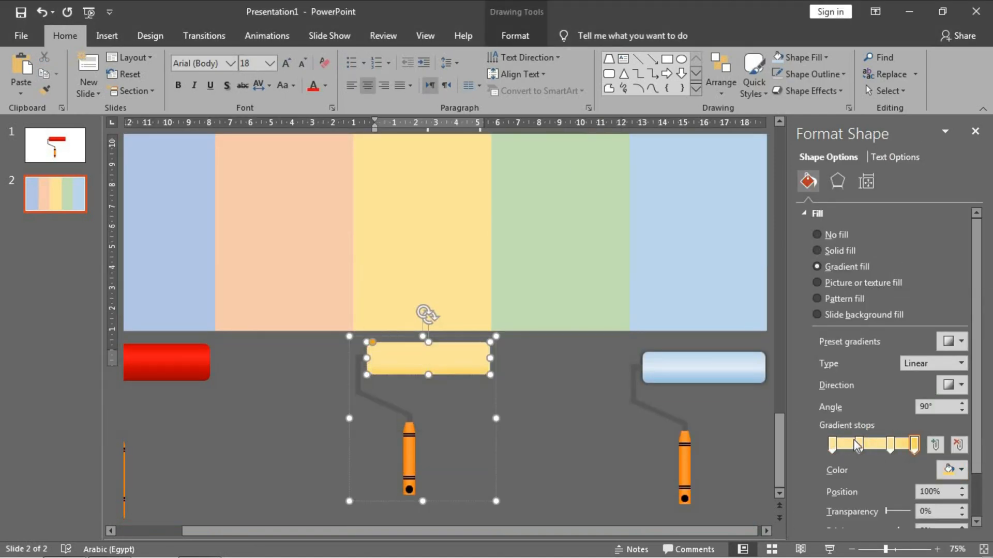
Give the yellow roller's second gradient stop a custom shade.
{"action": "left_click", "coordinate": [859, 445]}
{"action": "left_click", "coordinate": [950, 470]}
{"action": "left_click", "coordinate": [907, 437]}
{"action": "left_click", "coordinate": [581, 156]}
{"action": "left_click", "coordinate": [594, 388]}
Apply a preset shadow to the yellow roller.
{"action": "left_click", "coordinate": [428, 359]}
{"action": "left_click", "coordinate": [837, 181]}
{"action": "left_click", "coordinate": [951, 232]}
{"action": "left_click", "coordinate": [913, 363]}
Recolour the gradient stops of the red roller below the leftmost stripe with the stripe's blue, using a custom shade for the last stop.
{"action": "left_click", "coordinate": [166, 363]}
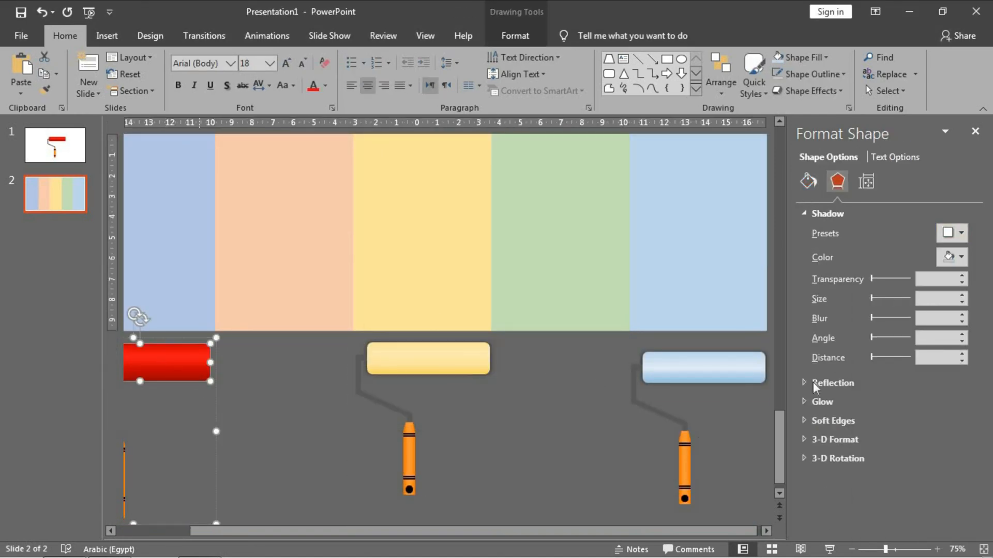
{"action": "left_click", "coordinate": [808, 181]}
{"action": "left_click", "coordinate": [952, 470]}
{"action": "left_click", "coordinate": [965, 336]}
{"action": "left_click", "coordinate": [859, 445]}
{"action": "left_click", "coordinate": [890, 445]}
{"action": "left_click", "coordinate": [949, 470]}
{"action": "left_click", "coordinate": [914, 445]}
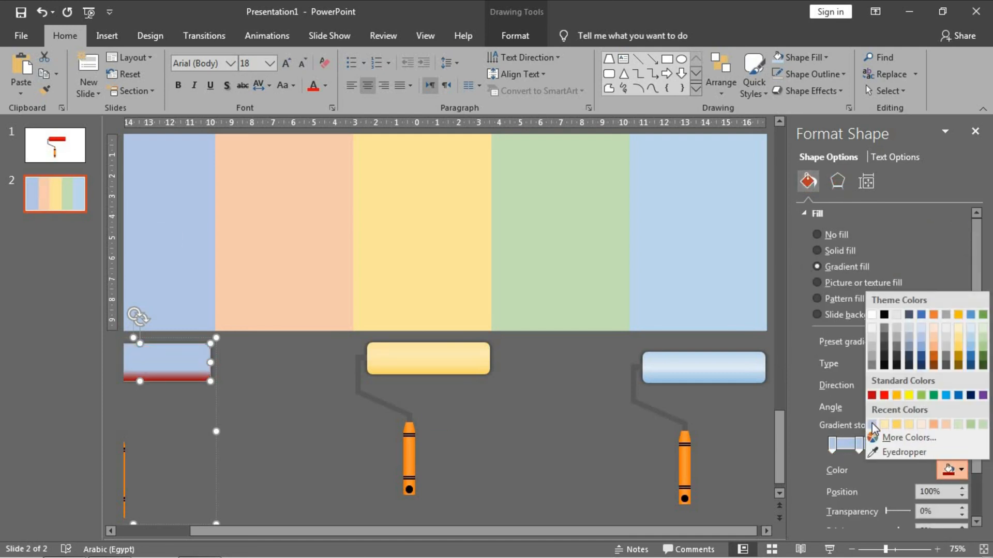
{"action": "left_click", "coordinate": [871, 426]}
{"action": "left_click", "coordinate": [908, 437]}
{"action": "left_click", "coordinate": [582, 158]}
Give the second gradient stop of the roller below the leftmost stripe a custom blue shade.
{"action": "left_click", "coordinate": [859, 446]}
{"action": "left_click", "coordinate": [954, 472]}
{"action": "left_click", "coordinate": [908, 438]}
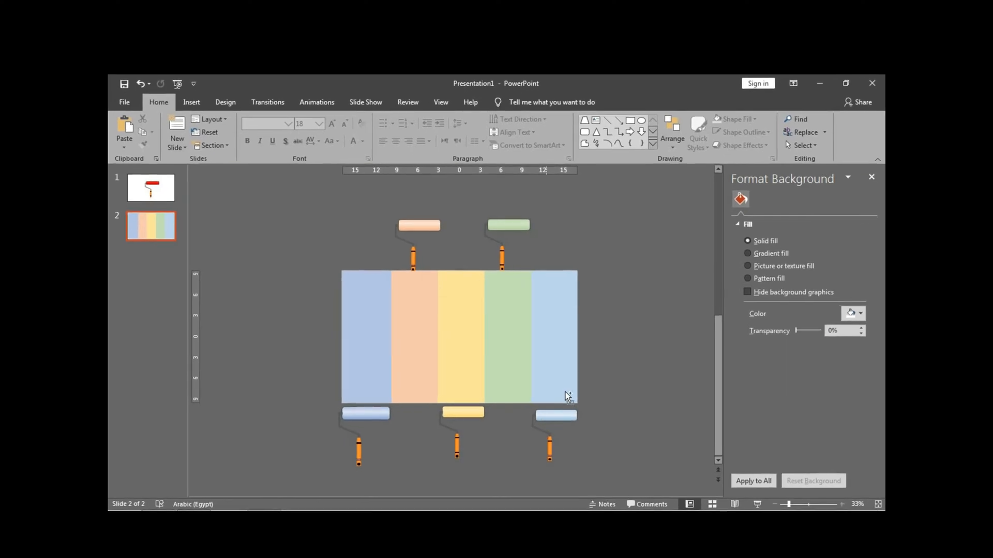
Flip the orange and green rollers above the slide vertically so their roller heads face the stripes.
{"action": "left_click", "coordinate": [507, 234]}
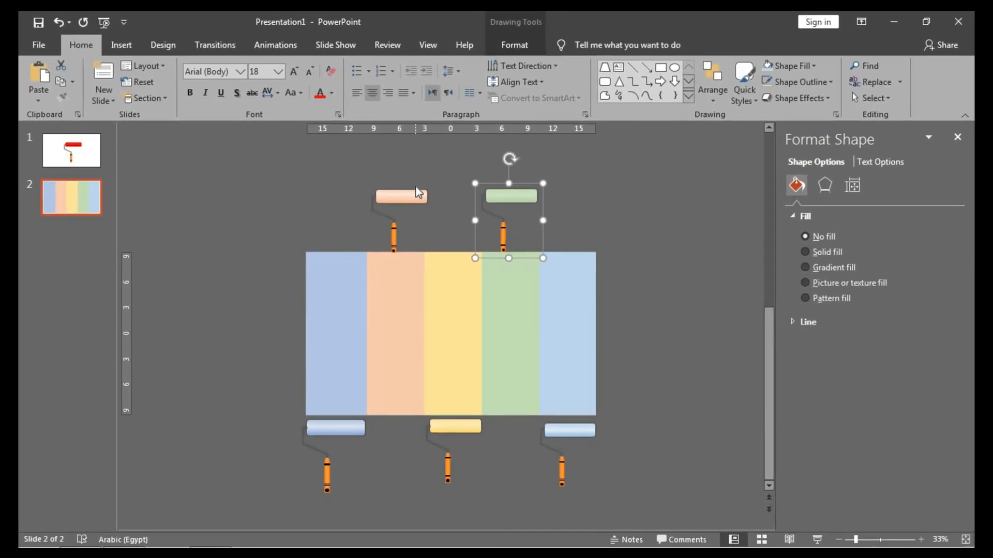
{"action": "left_click", "coordinate": [416, 203], "text": "shift"}
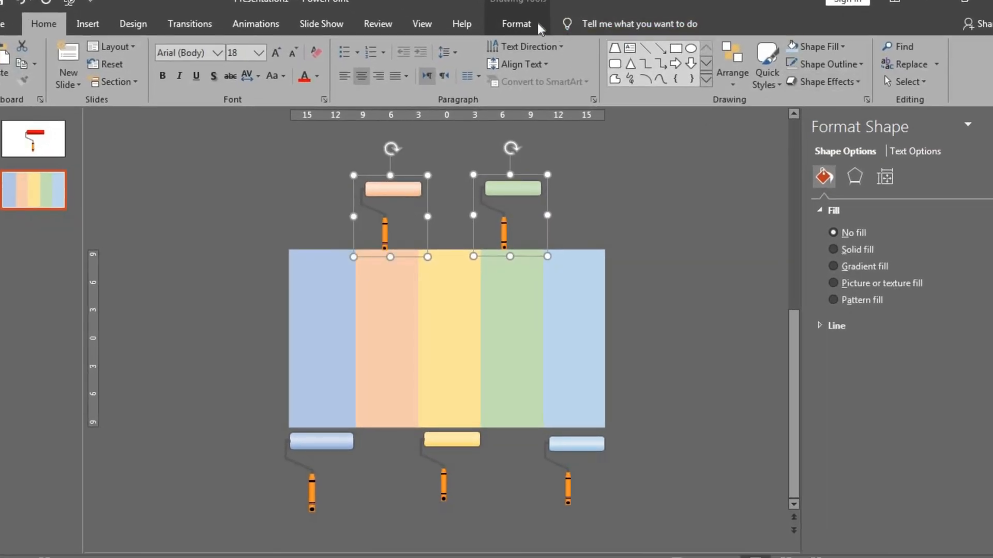
{"action": "left_click", "coordinate": [517, 23]}
{"action": "left_click", "coordinate": [785, 81]}
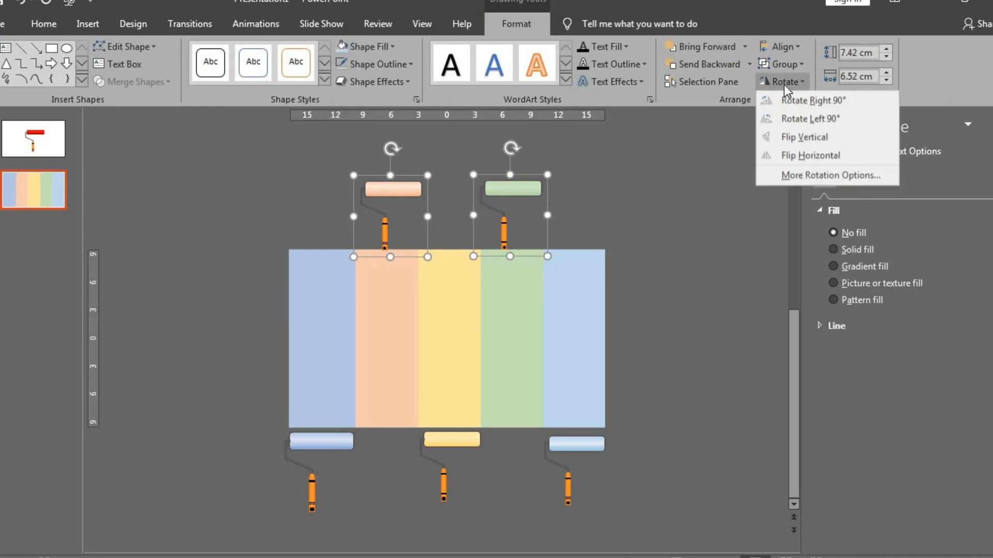
{"action": "left_click", "coordinate": [793, 138]}
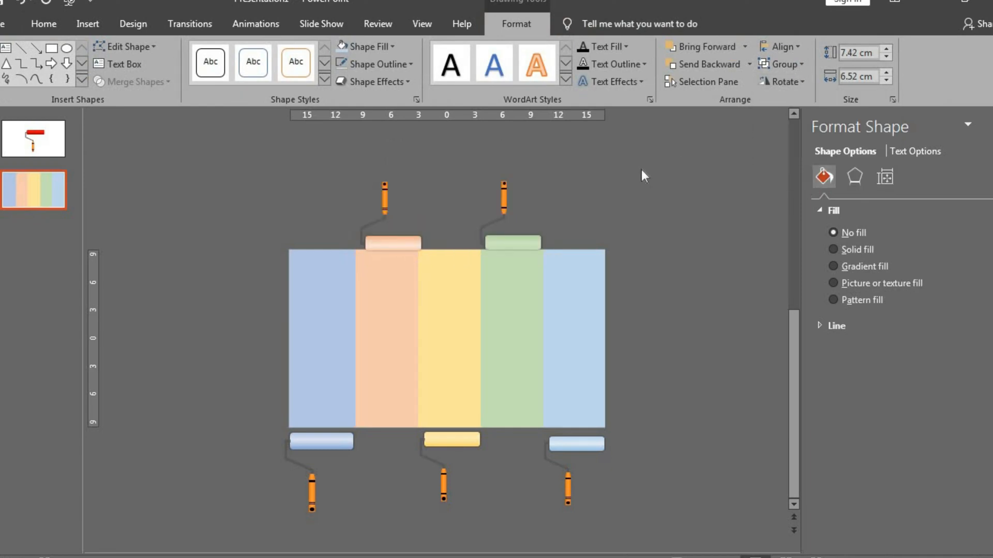
Raise the orange and green rollers just clear of the slide's upper edge and line each up with its matching stripe.
{"action": "left_click_drag", "start_coordinate": [514, 240], "coordinate": [512, 229]}
{"action": "left_click", "coordinate": [523, 246]}
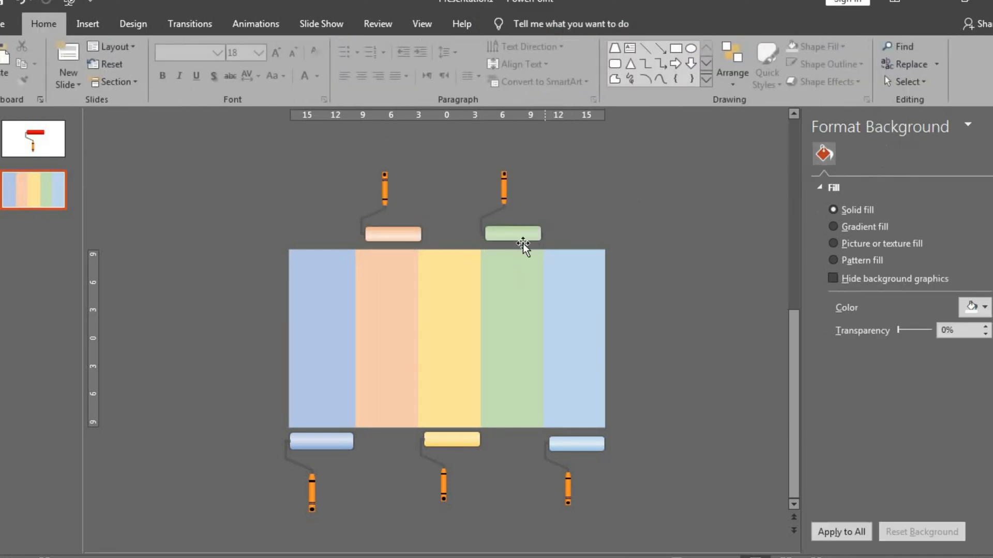
{"action": "left_click", "coordinate": [385, 233]}
{"action": "left_click_drag", "start_coordinate": [385, 232], "coordinate": [393, 234]}
{"action": "left_click", "coordinate": [515, 236]}
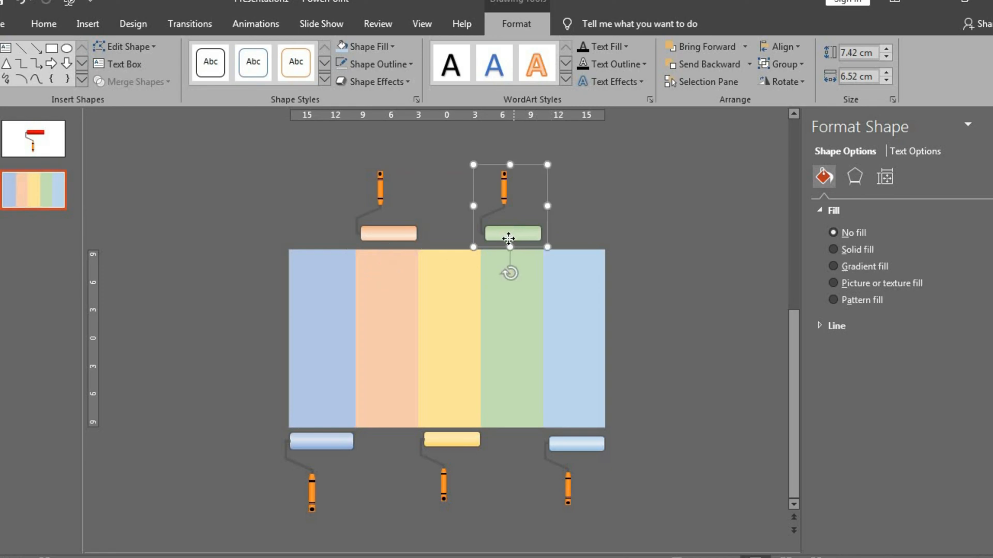
{"action": "left_click_drag", "start_coordinate": [515, 235], "coordinate": [515, 238]}
Show the Animation Pane and add a Lines motion path to the light blue roller below the rightmost stripe.
{"action": "left_click", "coordinate": [729, 272]}
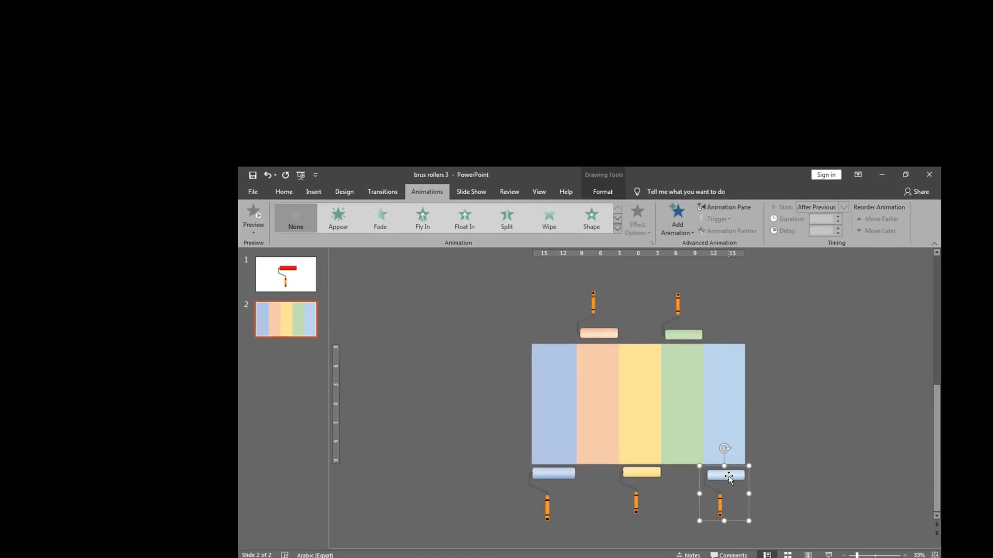
{"action": "left_click", "coordinate": [670, 96]}
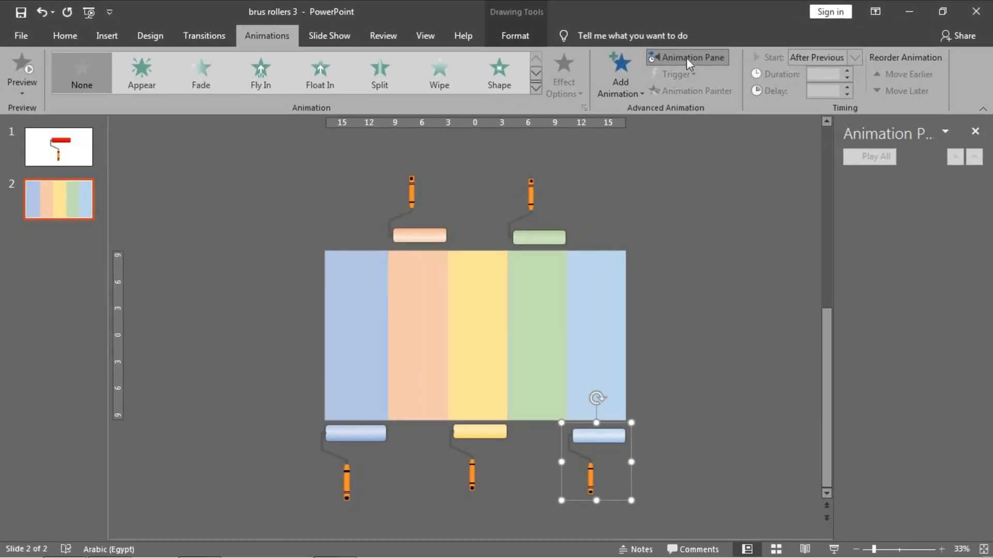
{"action": "left_click", "coordinate": [607, 84]}
{"action": "scroll", "coordinate": [661, 376], "scroll_direction": "down", "scroll_amount": 3}
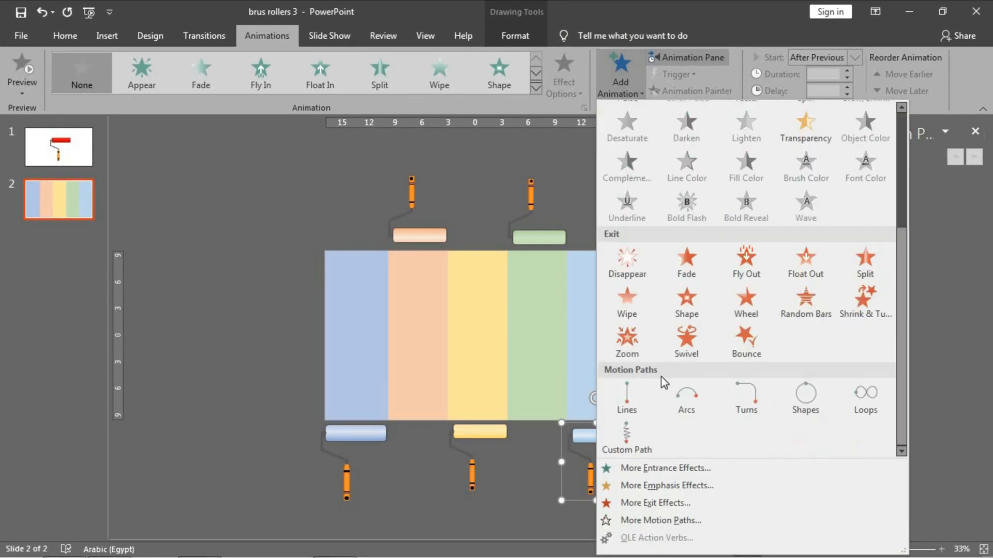
{"action": "left_click", "coordinate": [626, 390]}
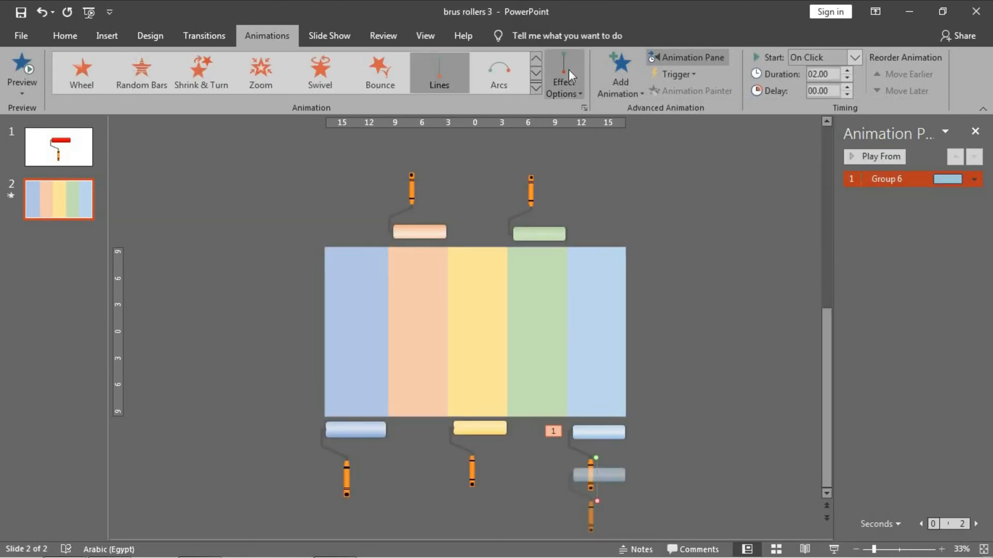
Set the light blue roller's motion path direction to Up and extend its end point beyond the slide's upper edge.
{"action": "left_click", "coordinate": [568, 69]}
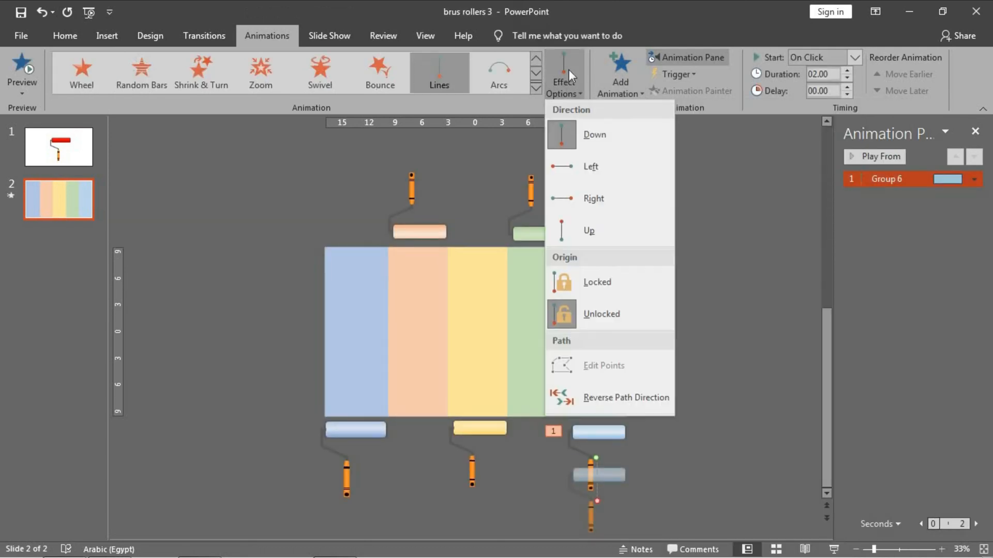
{"action": "left_click", "coordinate": [600, 227]}
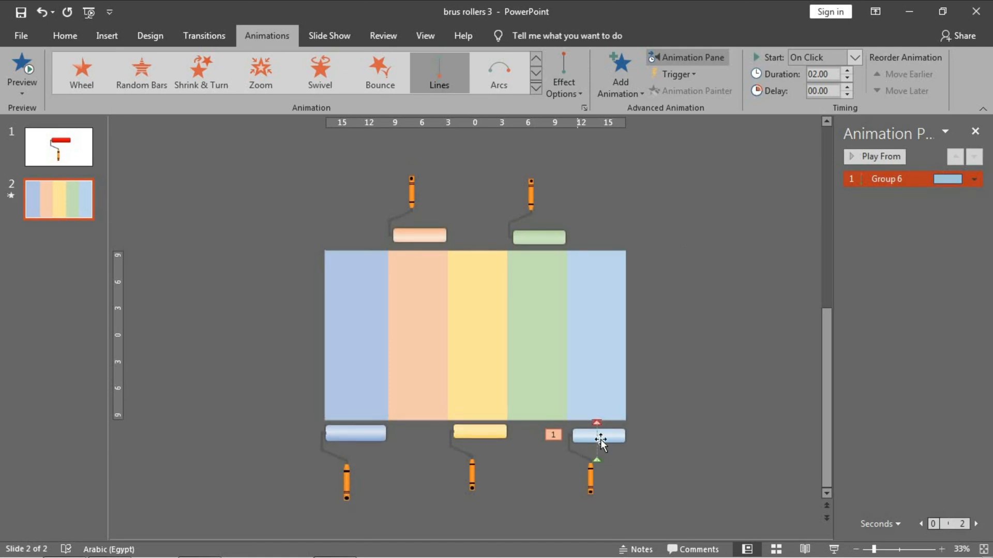
{"action": "left_click", "coordinate": [598, 428]}
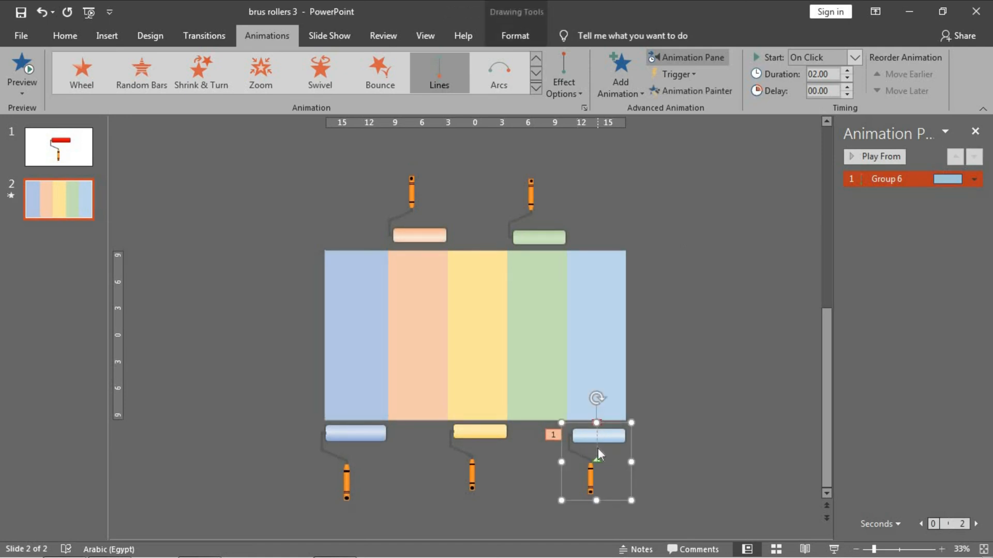
{"action": "left_click", "coordinate": [599, 435]}
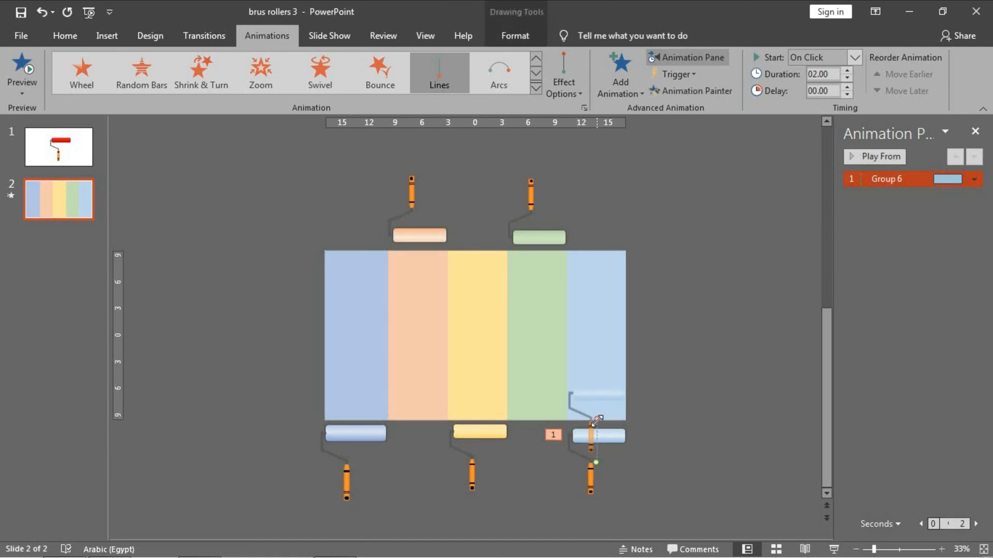
{"action": "left_click_drag", "start_coordinate": [597, 420], "coordinate": [598, 217]}
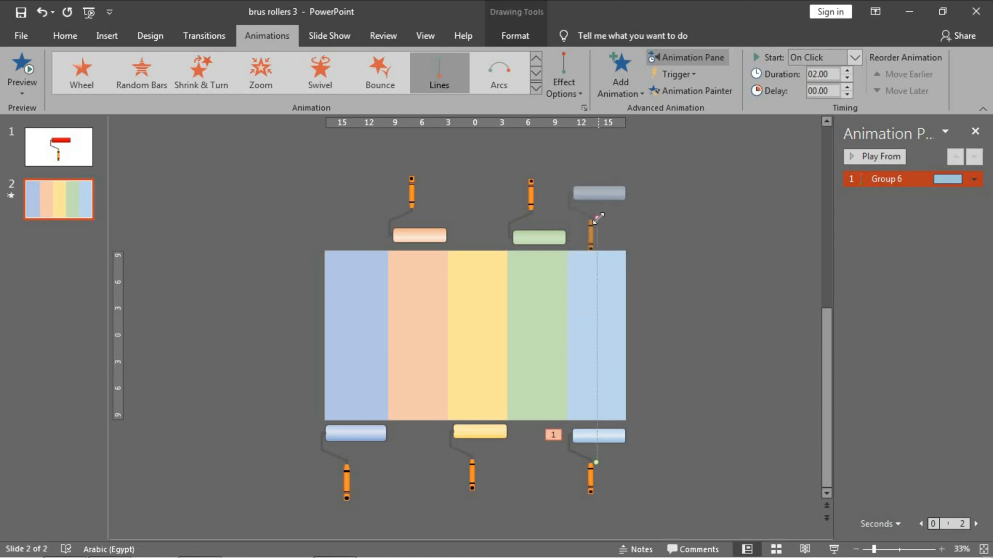
Remove the smooth start from the light blue roller's motion path, start it After Previous and set its duration to 4 seconds.
{"action": "double_click", "coordinate": [898, 176]}
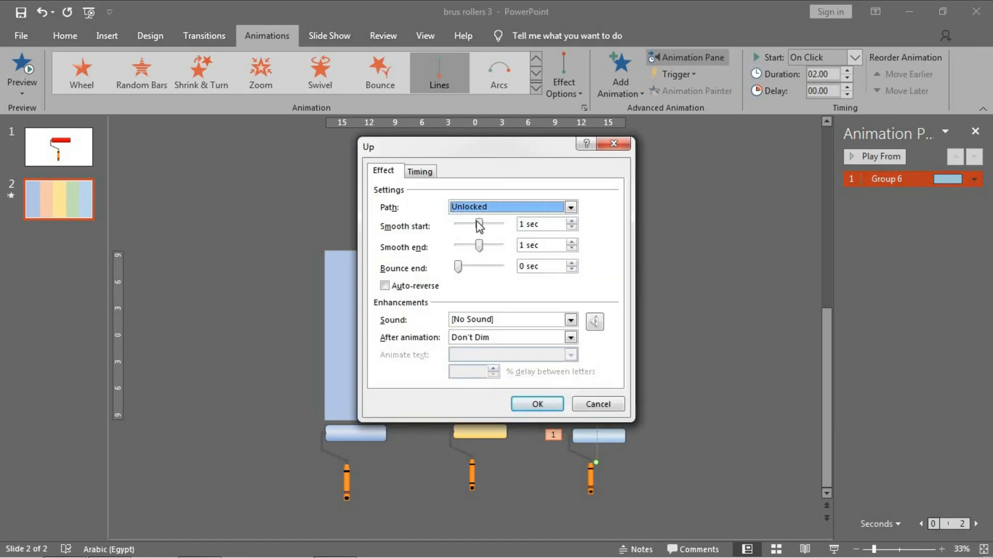
{"action": "left_click_drag", "start_coordinate": [480, 226], "coordinate": [407, 216]}
{"action": "left_click", "coordinate": [419, 173]}
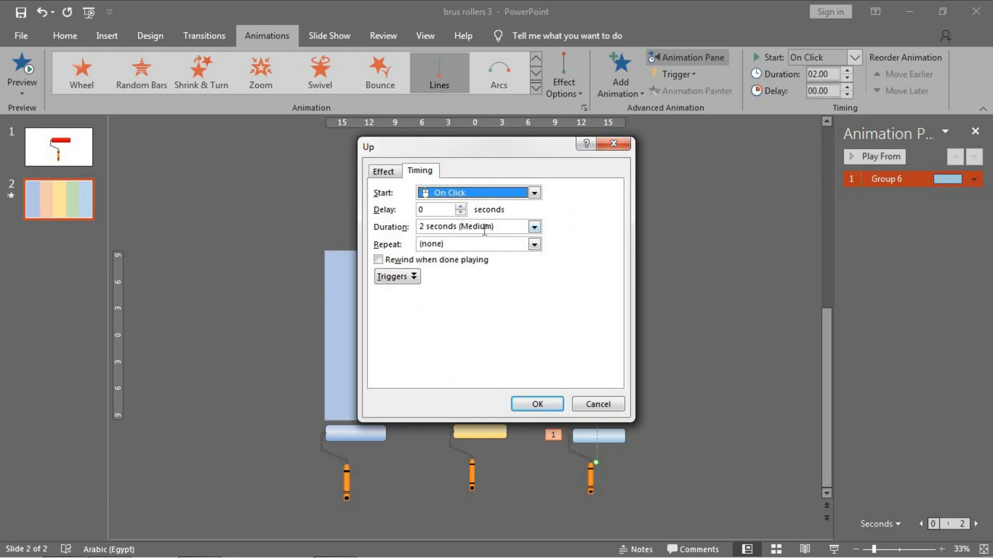
{"action": "left_click", "coordinate": [485, 194]}
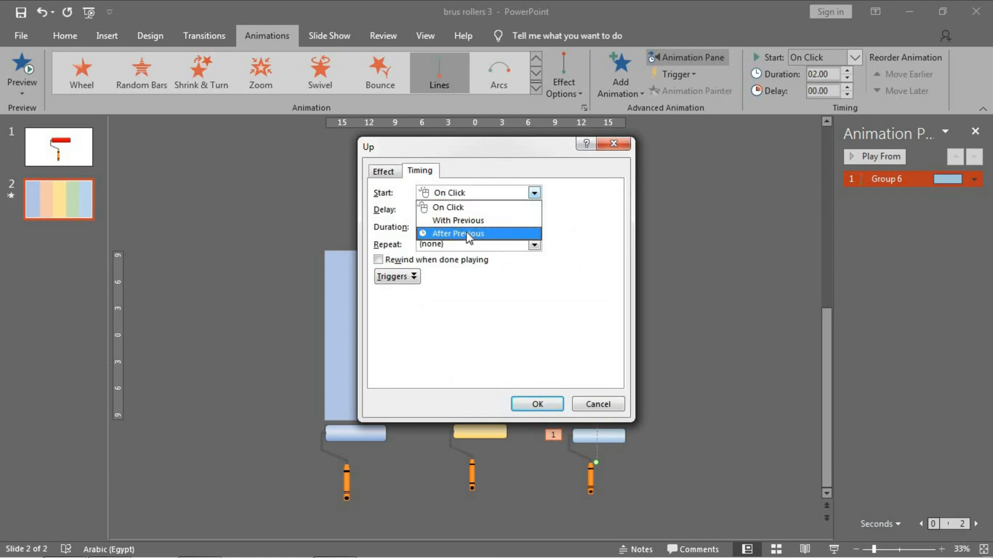
{"action": "left_click", "coordinate": [468, 231]}
{"action": "left_click", "coordinate": [471, 232]}
{"action": "type", "text": "4"}
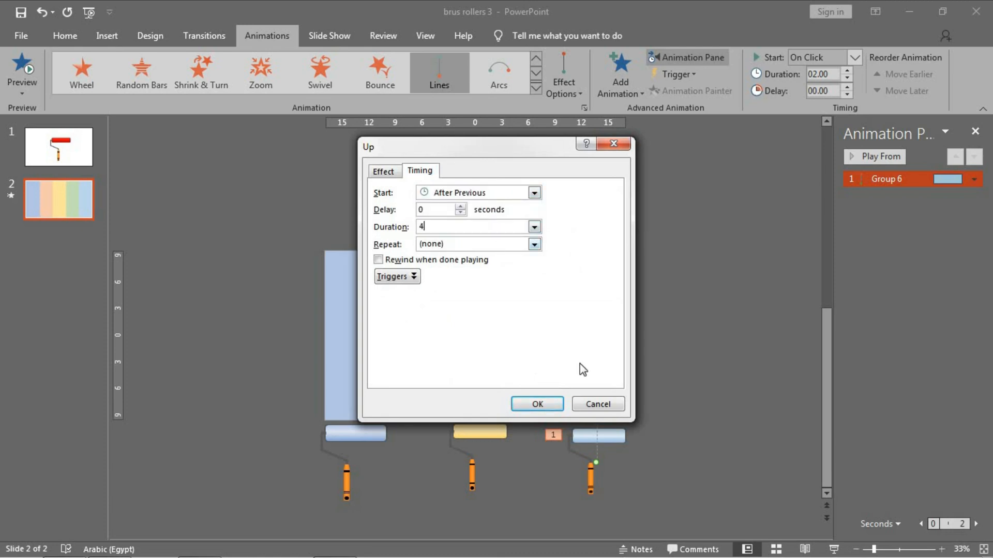
{"action": "left_click", "coordinate": [537, 404]}
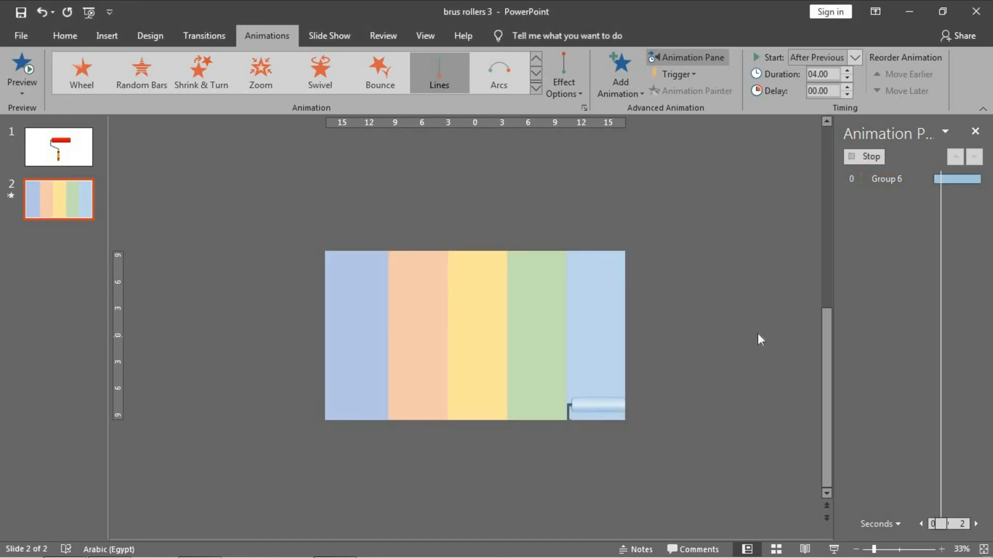
{"action": "left_click", "coordinate": [938, 256]}
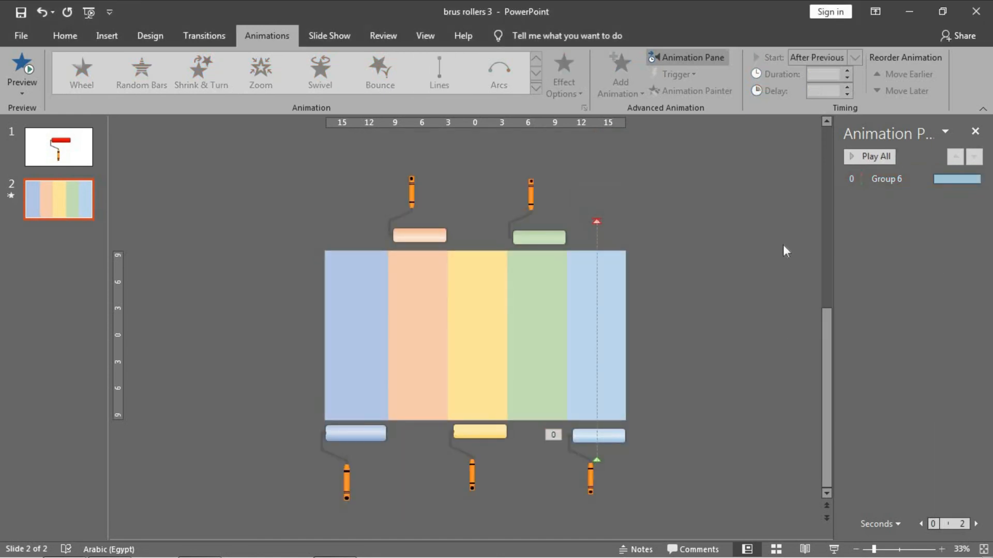
Copy the light blue roller's animation to the yellow roller and to the blue roller below the leftmost stripe with Animation Painter.
{"action": "left_click", "coordinate": [599, 433]}
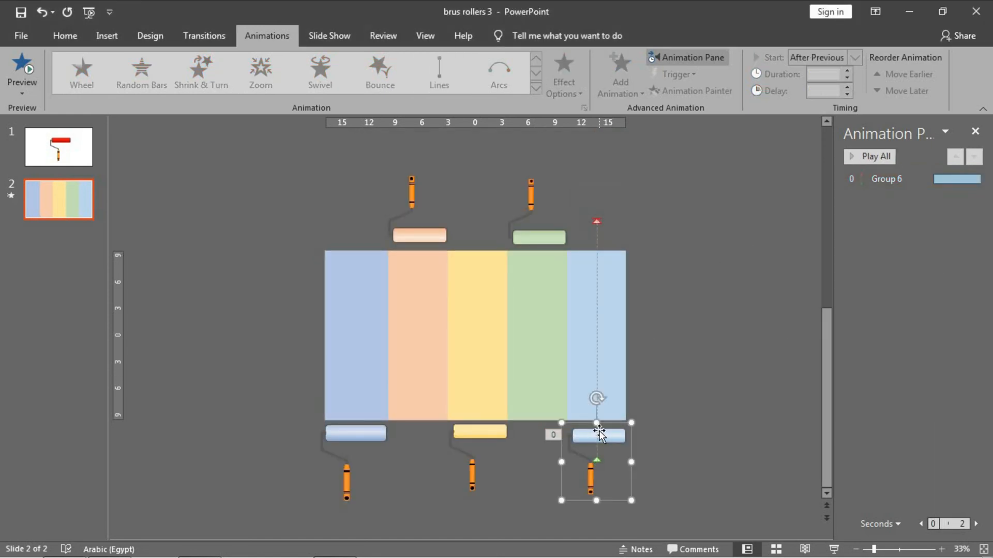
{"action": "left_click", "coordinate": [688, 88]}
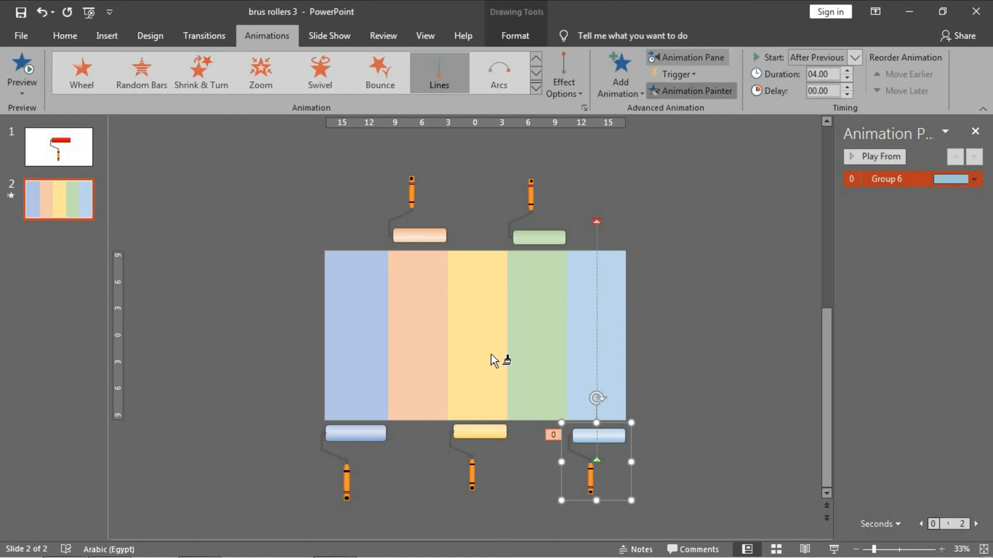
{"action": "left_click", "coordinate": [478, 432]}
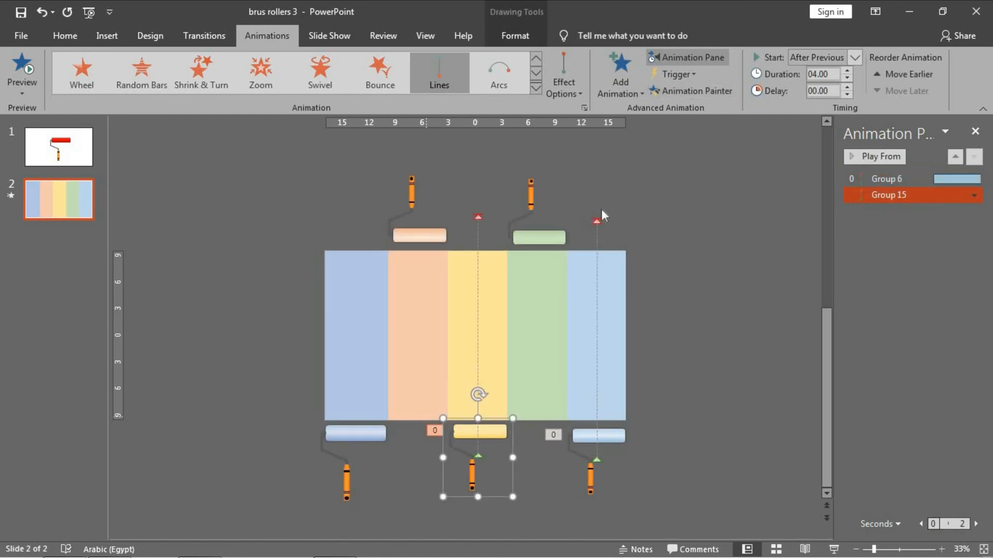
{"action": "left_click", "coordinate": [678, 92]}
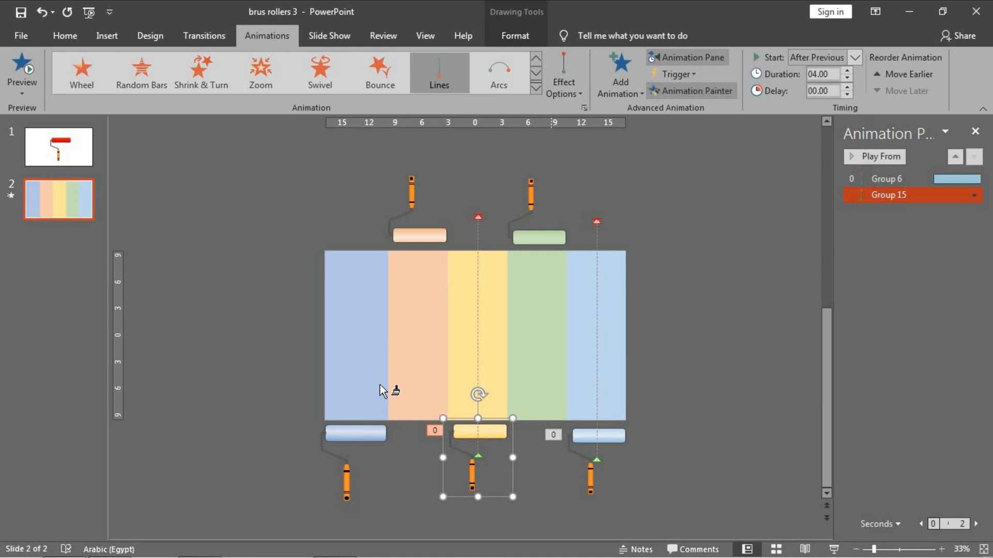
{"action": "left_click", "coordinate": [358, 434]}
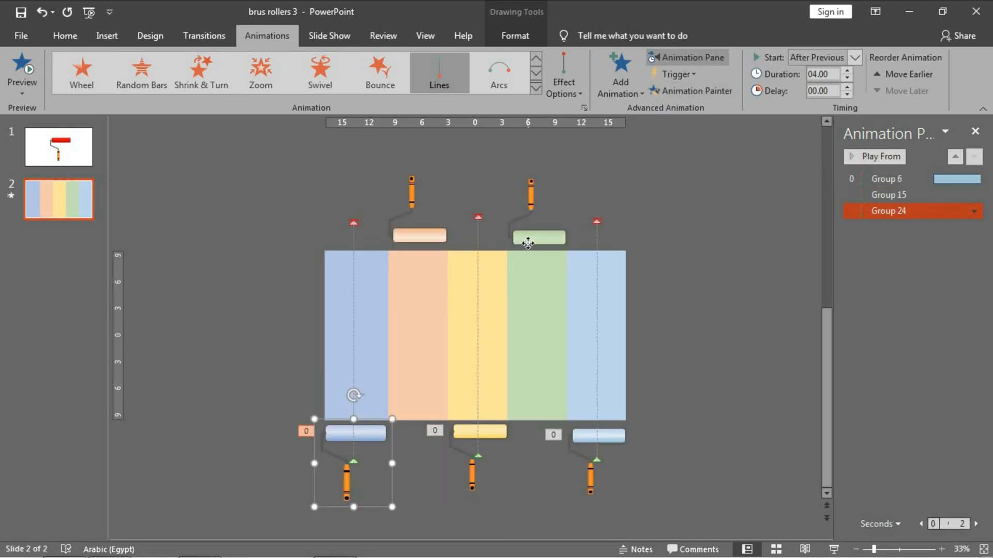
Add a downward Lines motion path to the green roller and extend its end point beyond the slide's lower edge.
{"action": "left_click", "coordinate": [528, 243]}
{"action": "left_click", "coordinate": [622, 77]}
{"action": "scroll", "coordinate": [688, 320], "scroll_direction": "down", "scroll_amount": 3}
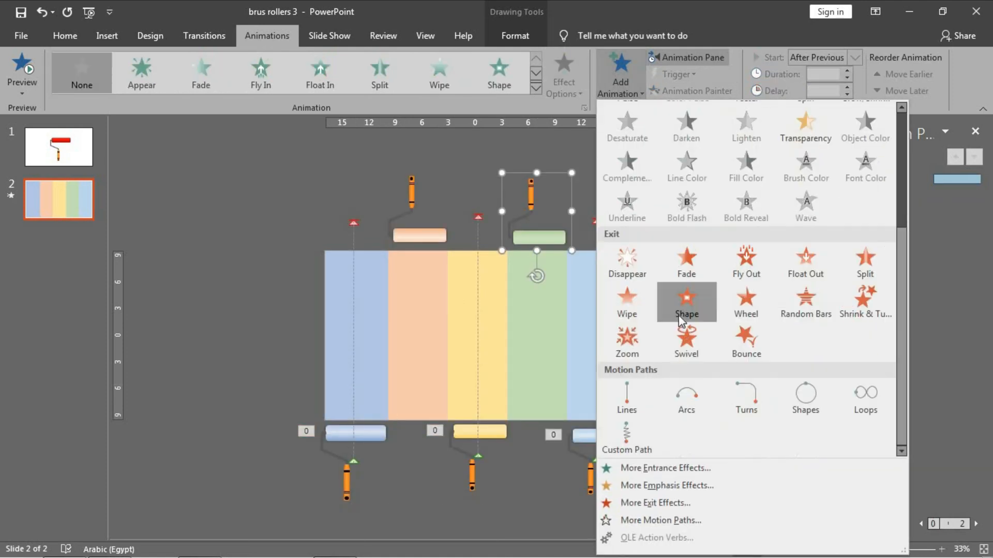
{"action": "left_click", "coordinate": [627, 395]}
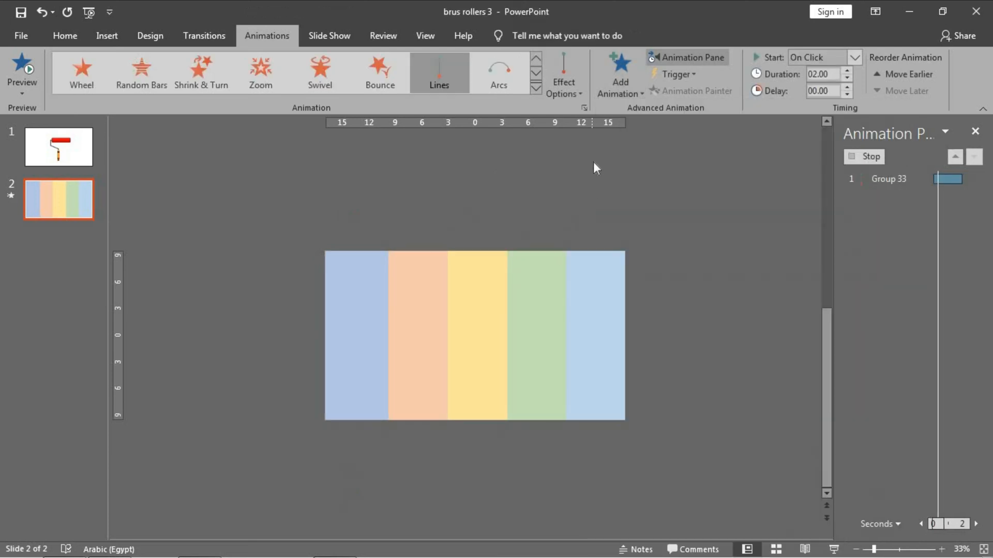
{"action": "left_click", "coordinate": [563, 88]}
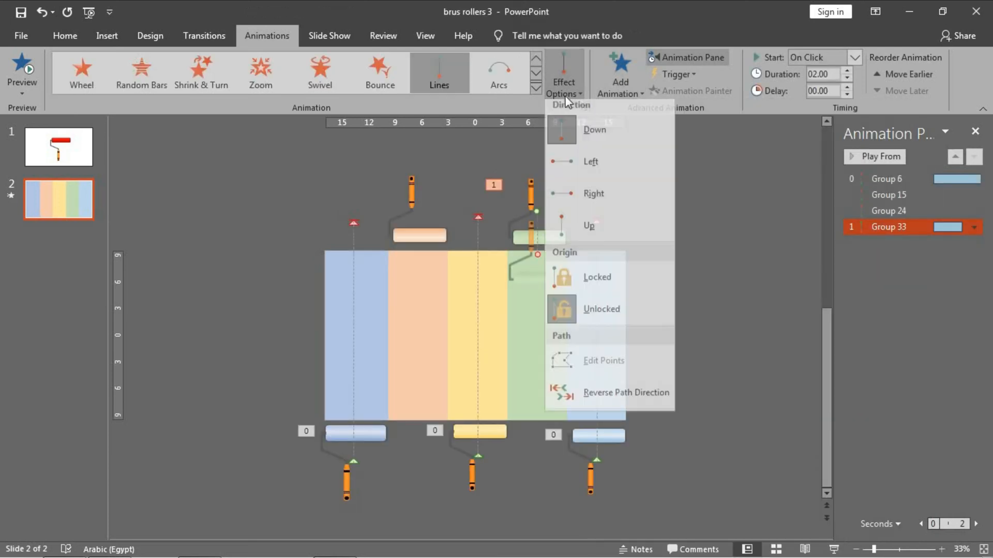
{"action": "left_click", "coordinate": [595, 138]}
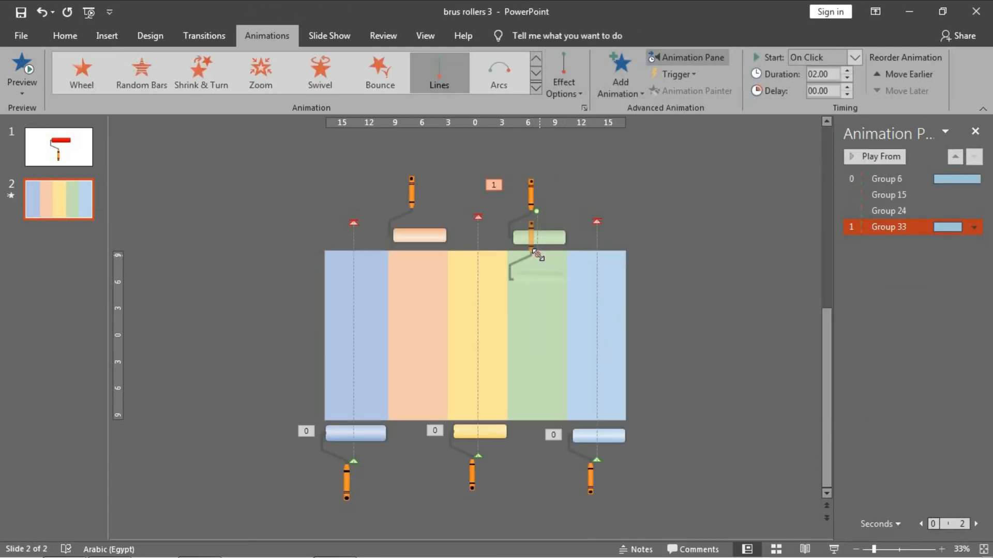
{"action": "left_click_drag", "start_coordinate": [537, 255], "coordinate": [542, 459]}
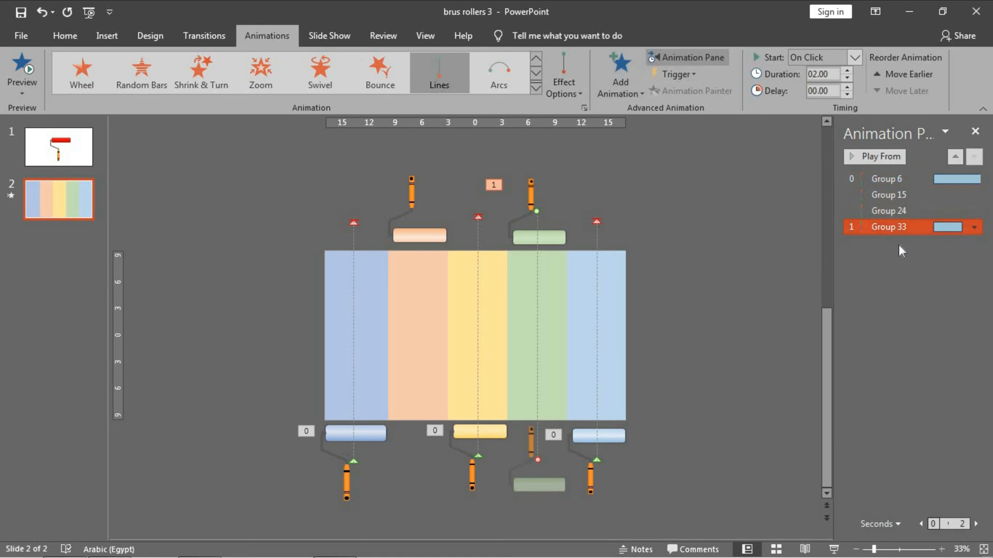
Remove the smooth start and smooth end from the green roller's motion path, set its duration to 4 seconds and start it After Previous.
{"action": "double_click", "coordinate": [895, 229]}
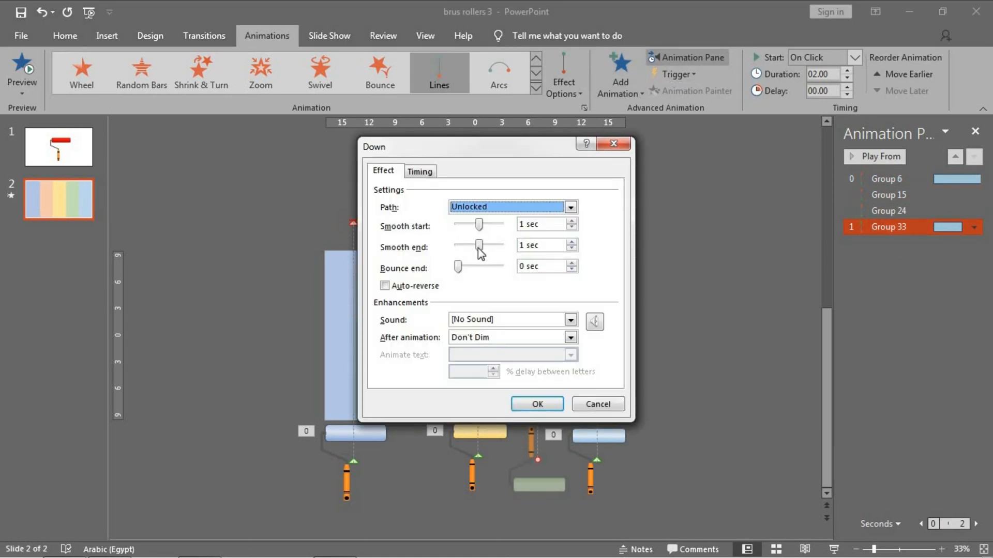
{"action": "left_click_drag", "start_coordinate": [478, 248], "coordinate": [402, 226]}
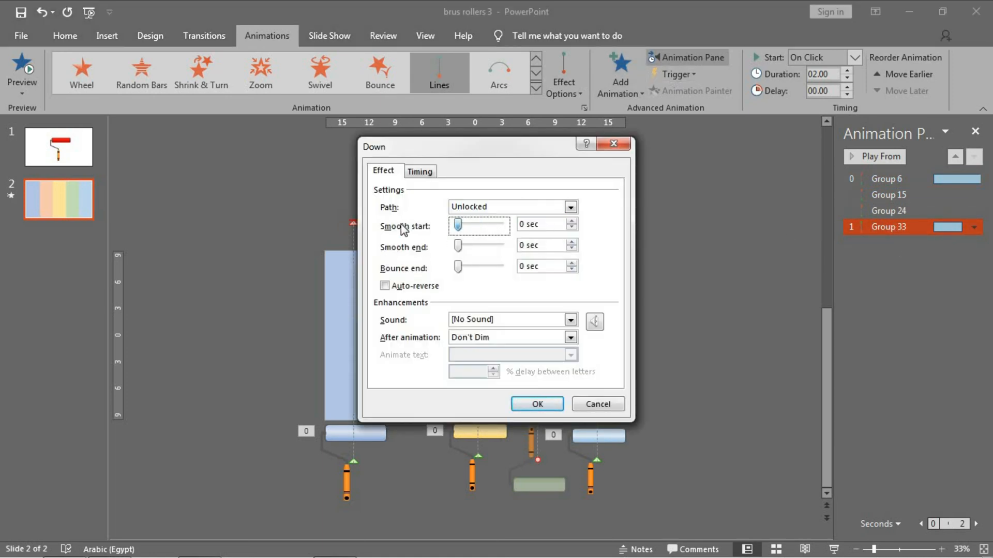
{"action": "left_click", "coordinate": [432, 173]}
{"action": "left_click", "coordinate": [480, 231]}
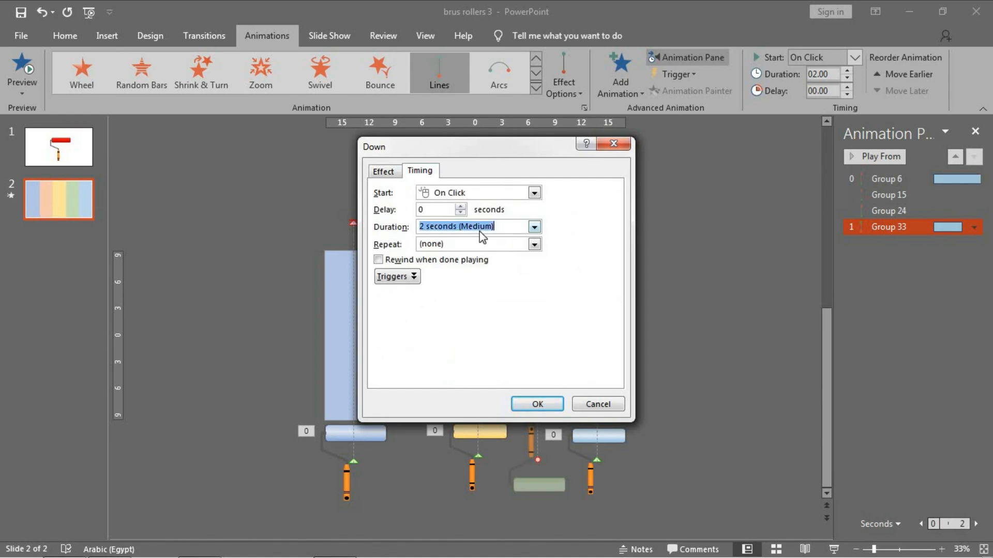
{"action": "type", "text": "4"}
{"action": "left_click", "coordinate": [529, 195]}
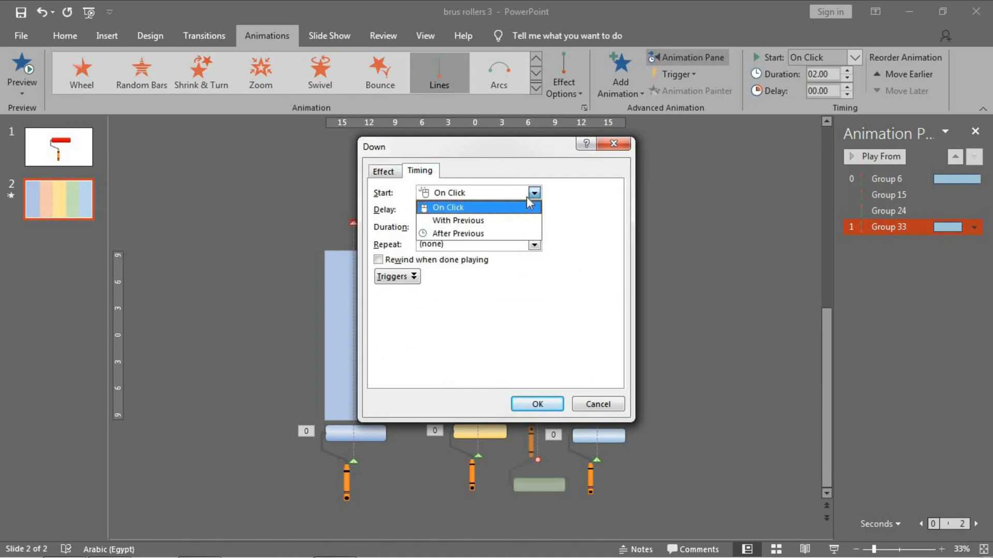
{"action": "left_click", "coordinate": [497, 233]}
{"action": "left_click", "coordinate": [538, 404]}
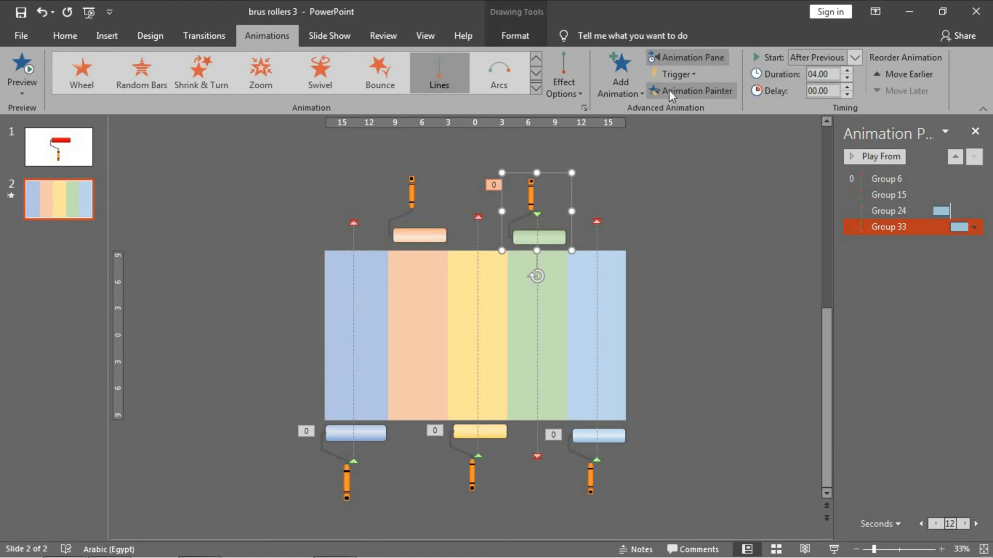
Copy the green roller's animation to the orange roller with Animation Painter and reorder the roller animations as light blue, green, yellow, orange, blue.
{"action": "left_click", "coordinate": [669, 89]}
{"action": "left_click", "coordinate": [406, 233]}
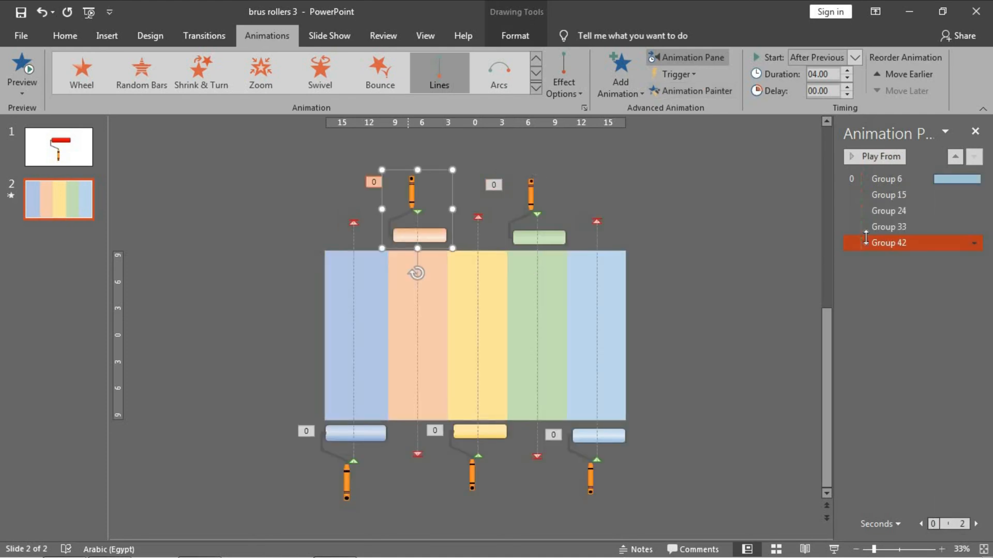
{"action": "left_click", "coordinate": [611, 438]}
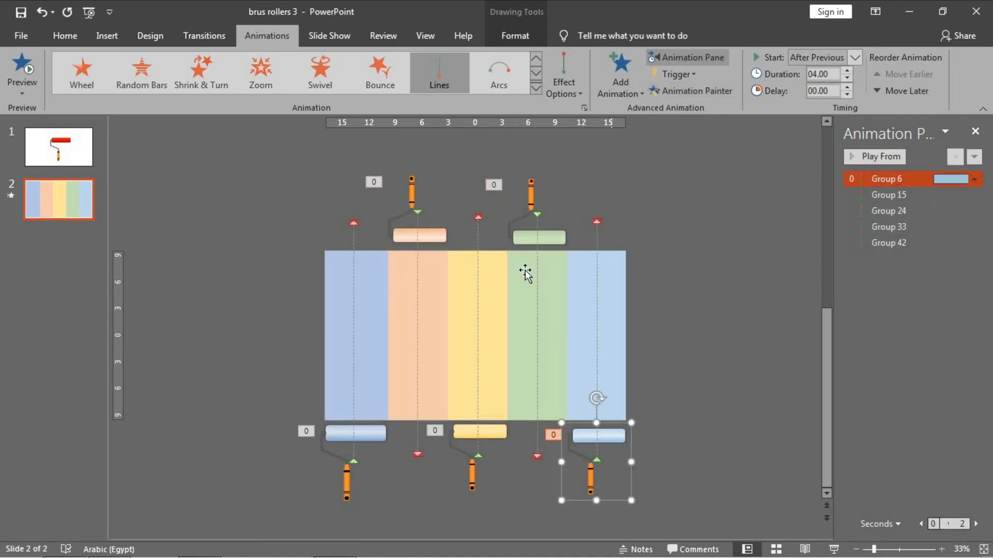
{"action": "left_click_drag", "start_coordinate": [557, 245], "coordinate": [903, 187]}
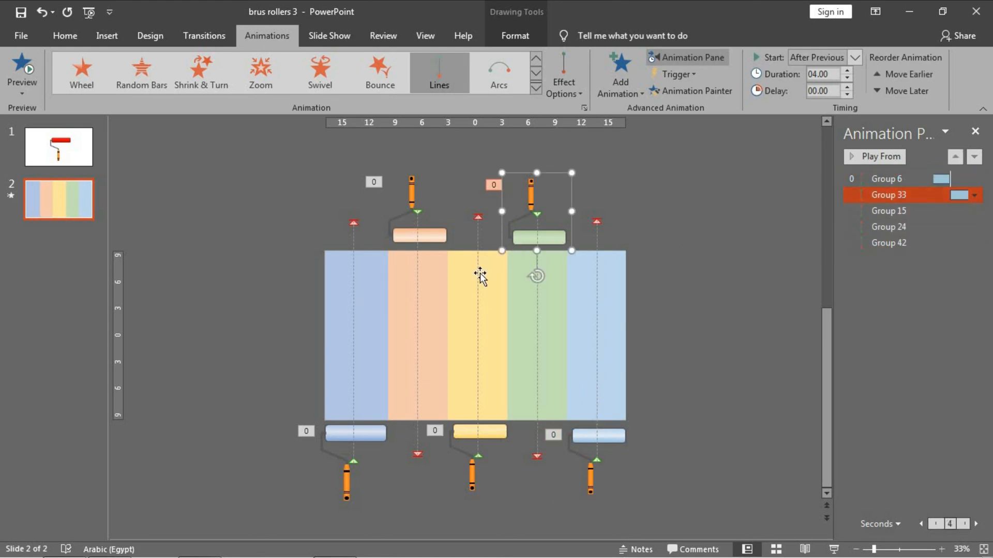
{"action": "left_click", "coordinate": [486, 432]}
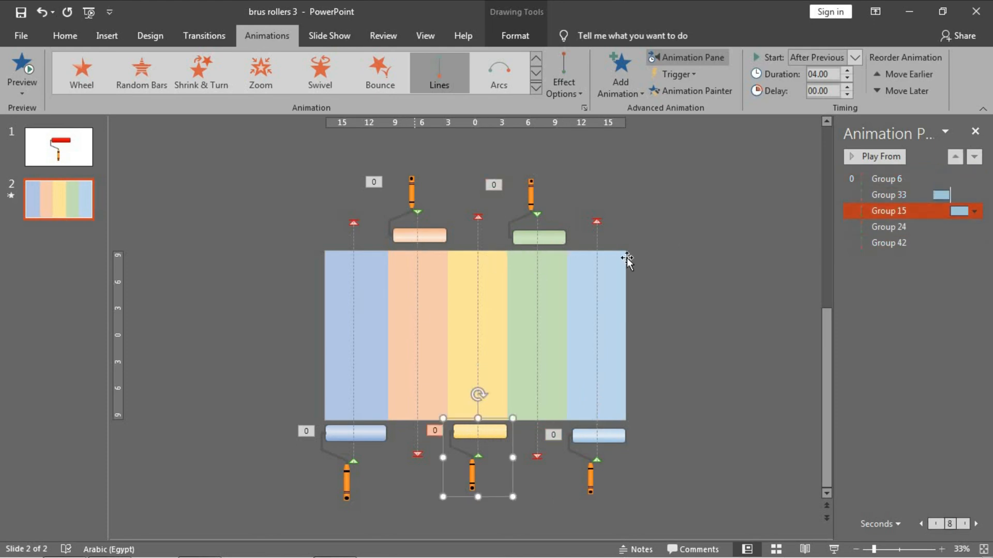
{"action": "left_click", "coordinate": [419, 235]}
{"action": "left_click_drag", "start_coordinate": [899, 243], "coordinate": [901, 225]}
{"action": "left_click", "coordinate": [900, 291]}
Add a Wipe entrance effect to the light blue stripe and place it directly after the light blue roller's motion path.
{"action": "left_click", "coordinate": [614, 324]}
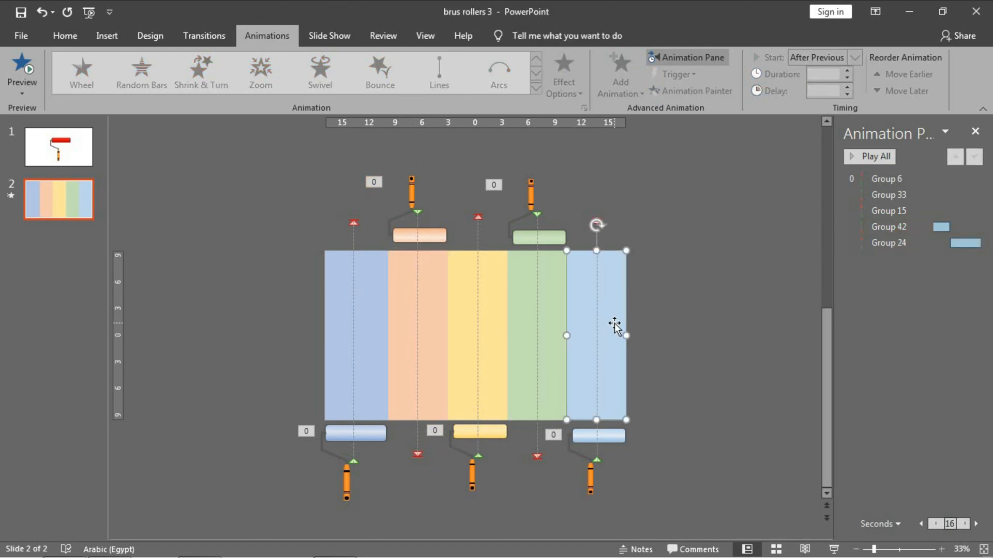
{"action": "left_click", "coordinate": [616, 87]}
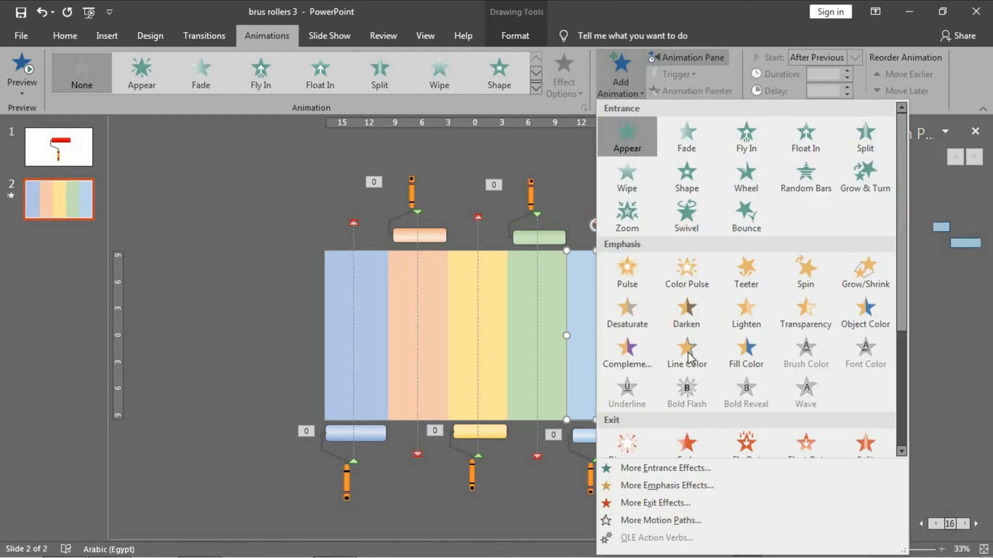
{"action": "left_click", "coordinate": [647, 470]}
{"action": "left_click", "coordinate": [510, 265]}
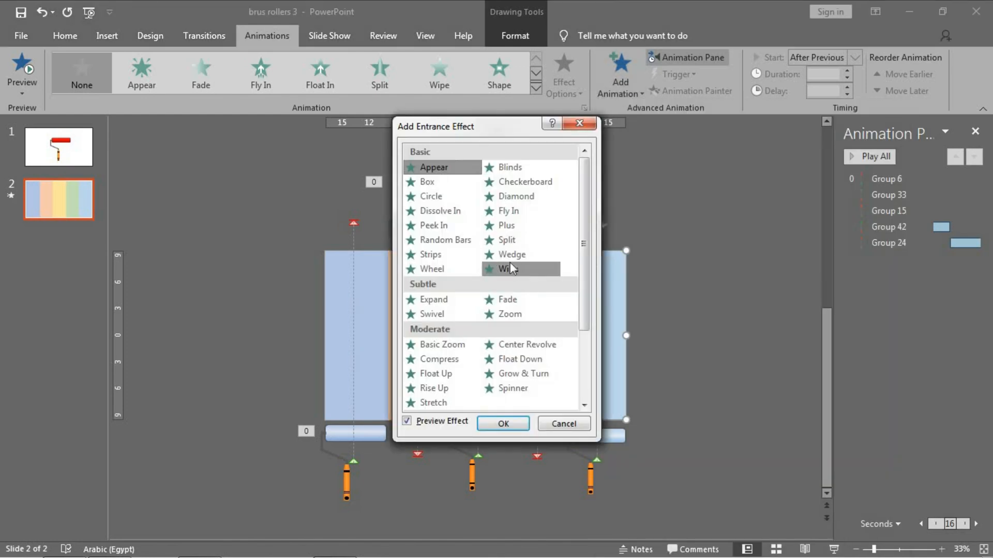
{"action": "left_click", "coordinate": [500, 424]}
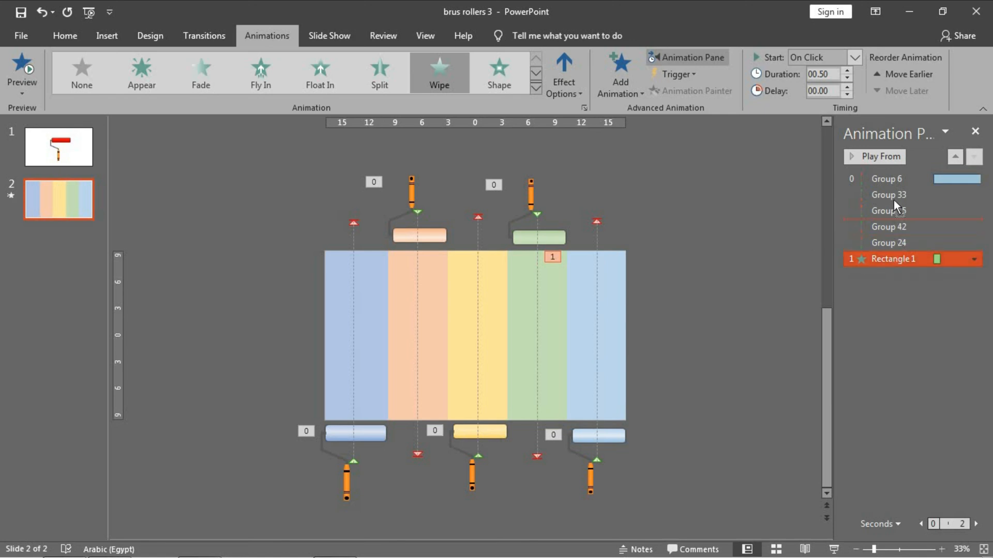
{"action": "left_click_drag", "start_coordinate": [894, 201], "coordinate": [896, 193]}
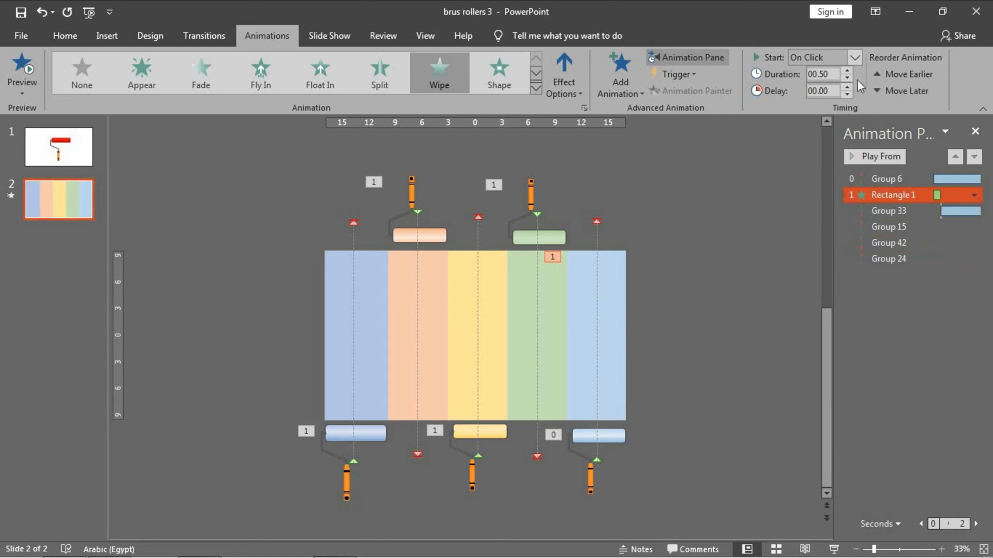
Start the light blue stripe's Wipe With Previous and set its duration to 3.5 seconds.
{"action": "left_click", "coordinate": [855, 57]}
{"action": "left_click", "coordinate": [823, 89]}
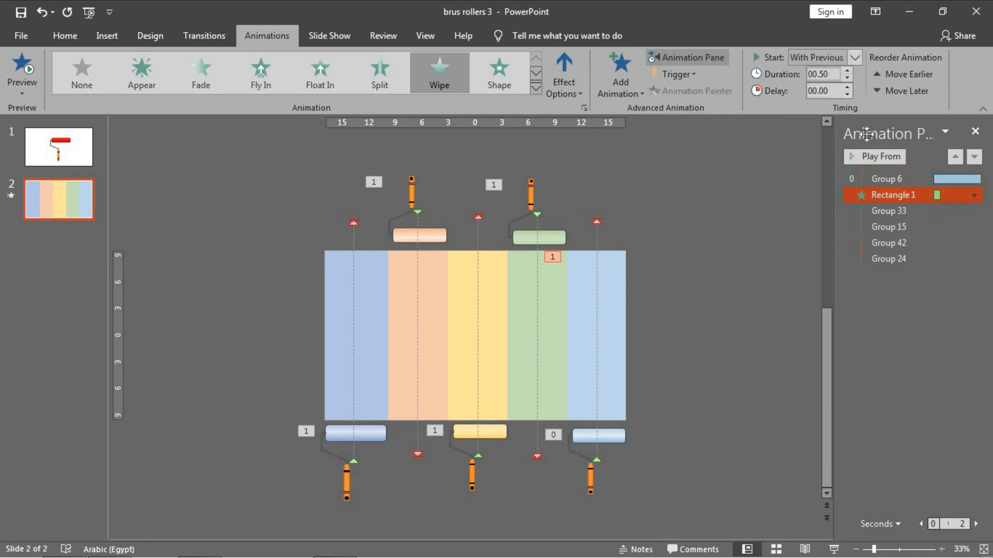
{"action": "double_click", "coordinate": [885, 194]}
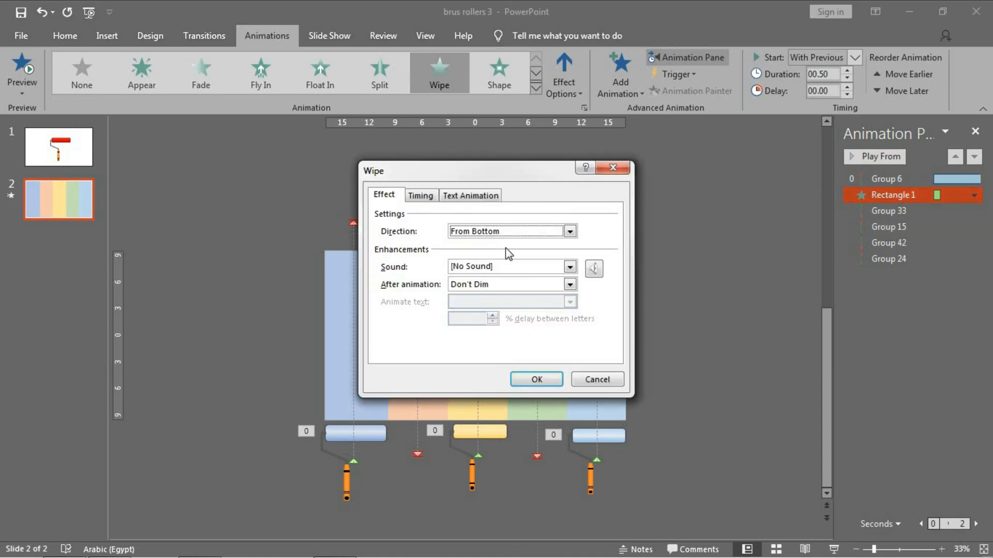
{"action": "left_click", "coordinate": [428, 197]}
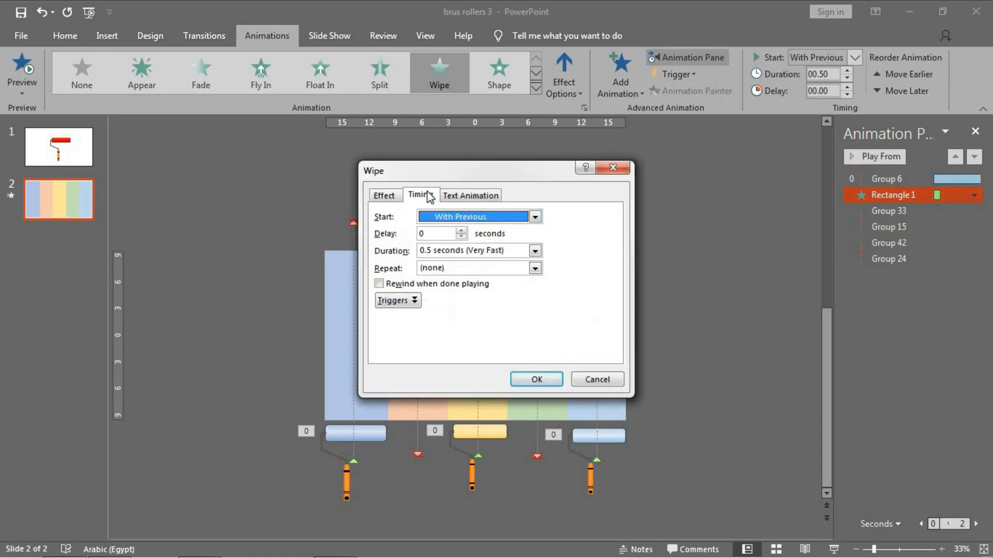
{"action": "left_click", "coordinate": [497, 250]}
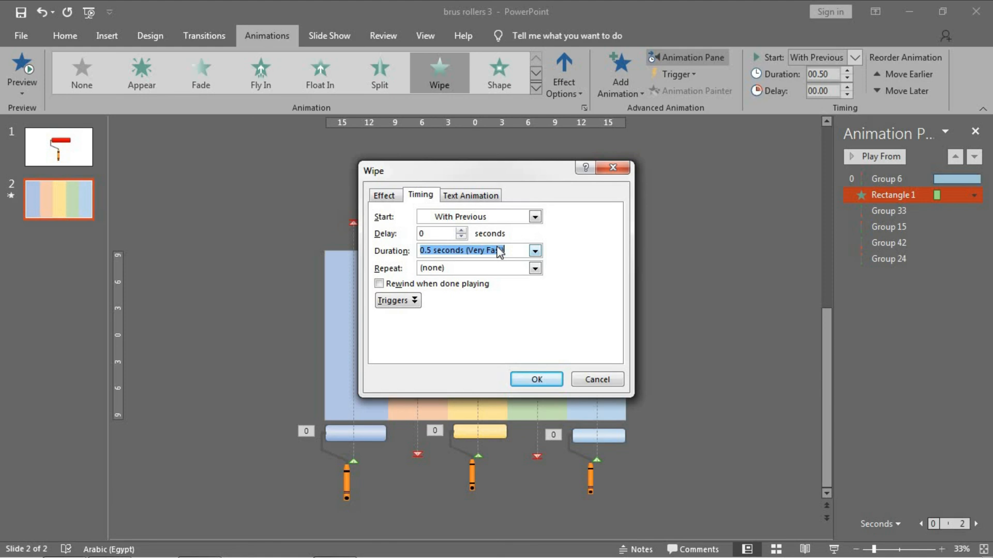
{"action": "type", "text": "3.5"}
{"action": "key", "text": "Return"}
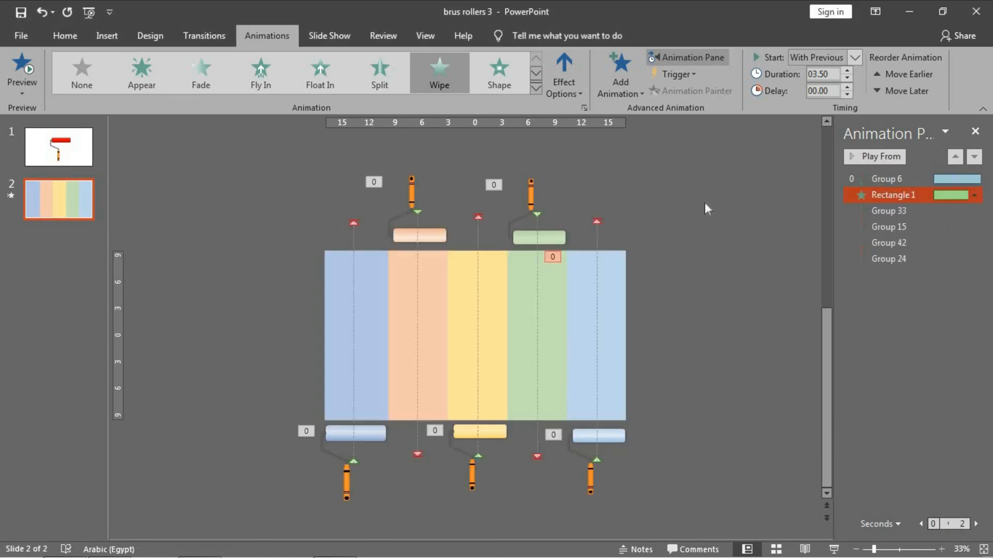
Preview the animation sequence starting from the light blue roller's motion path.
{"action": "left_click", "coordinate": [886, 179]}
{"action": "left_click", "coordinate": [874, 158]}
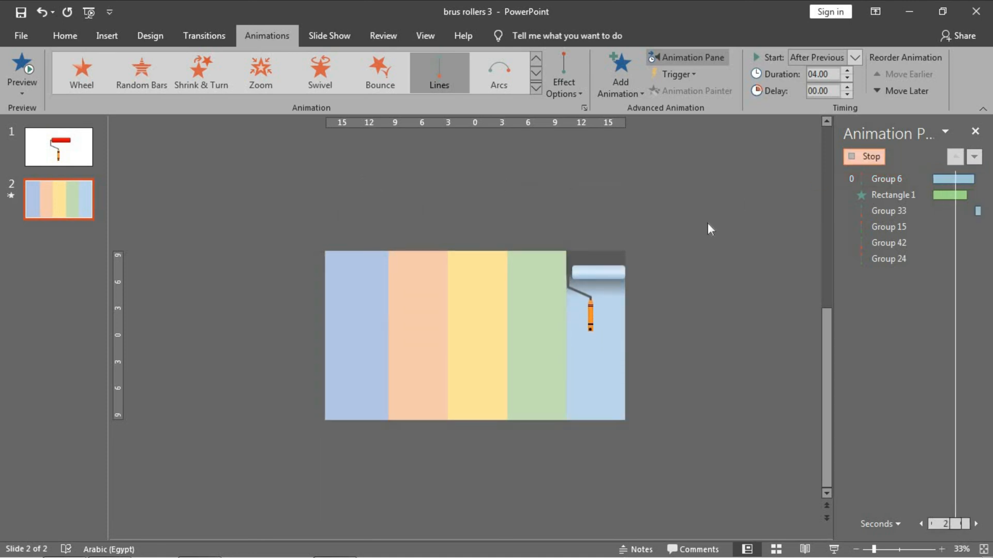
{"action": "left_click", "coordinate": [890, 197]}
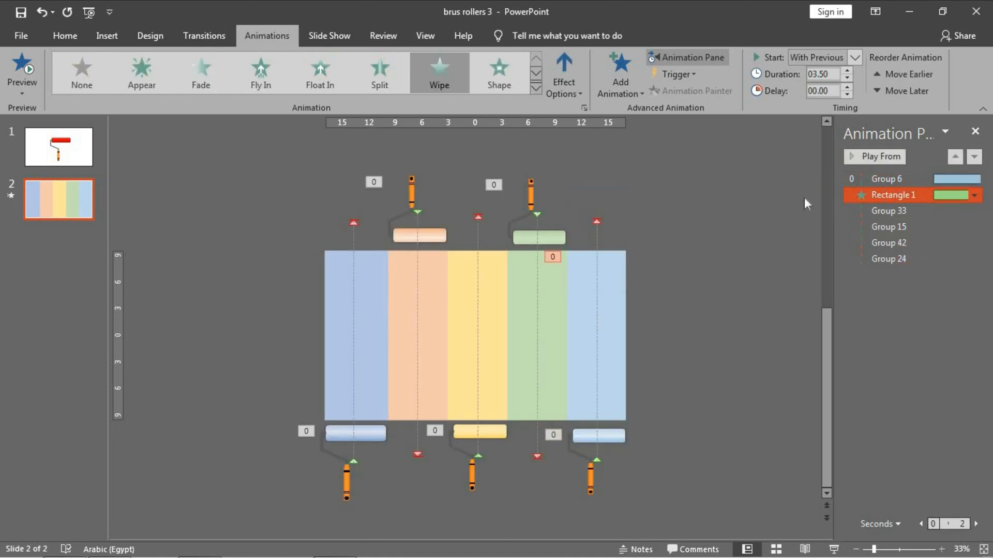
Copy the light blue stripe's Wipe to the green, yellow, orange and blue stripes with Animation Painter.
{"action": "left_click", "coordinate": [609, 310]}
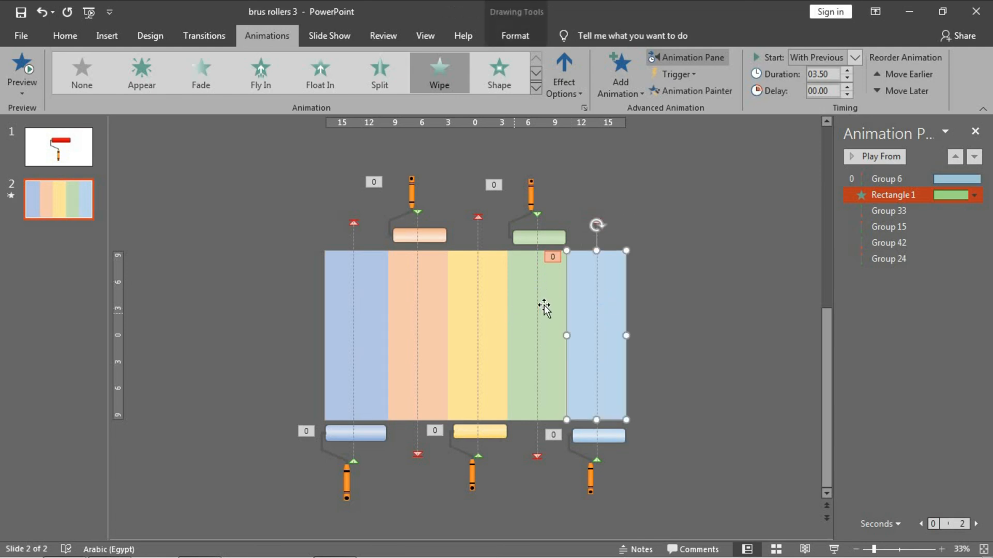
{"action": "left_click", "coordinate": [680, 90]}
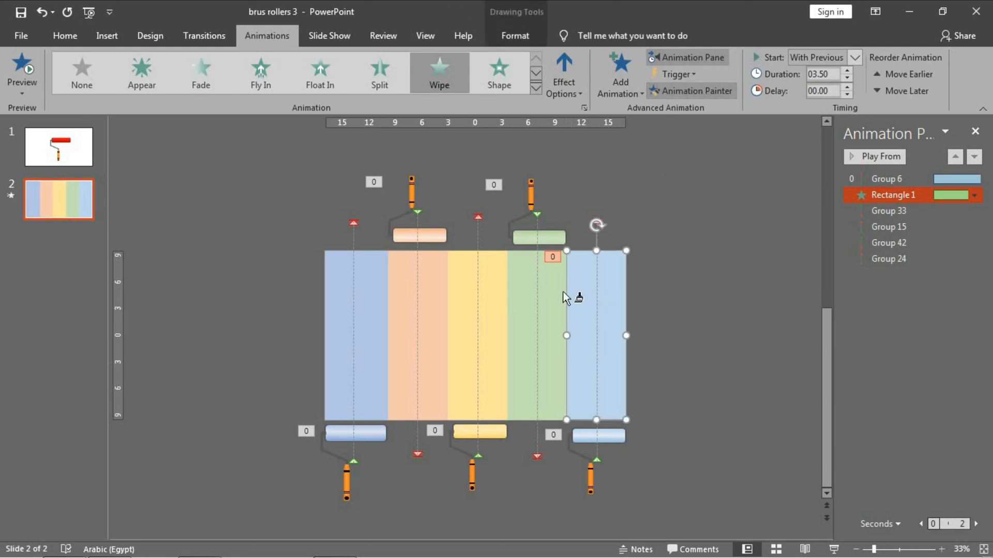
{"action": "left_click", "coordinate": [548, 297]}
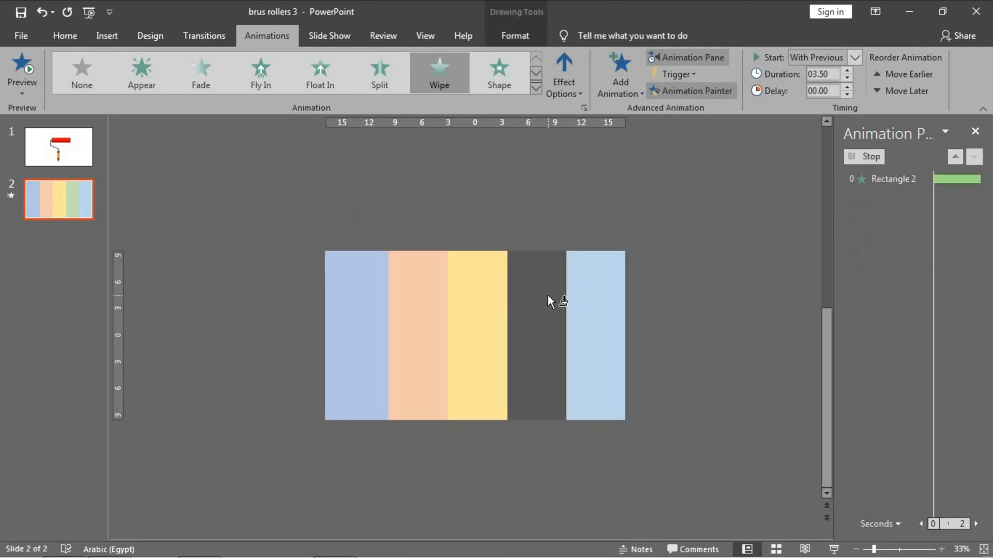
{"action": "left_click", "coordinate": [483, 296]}
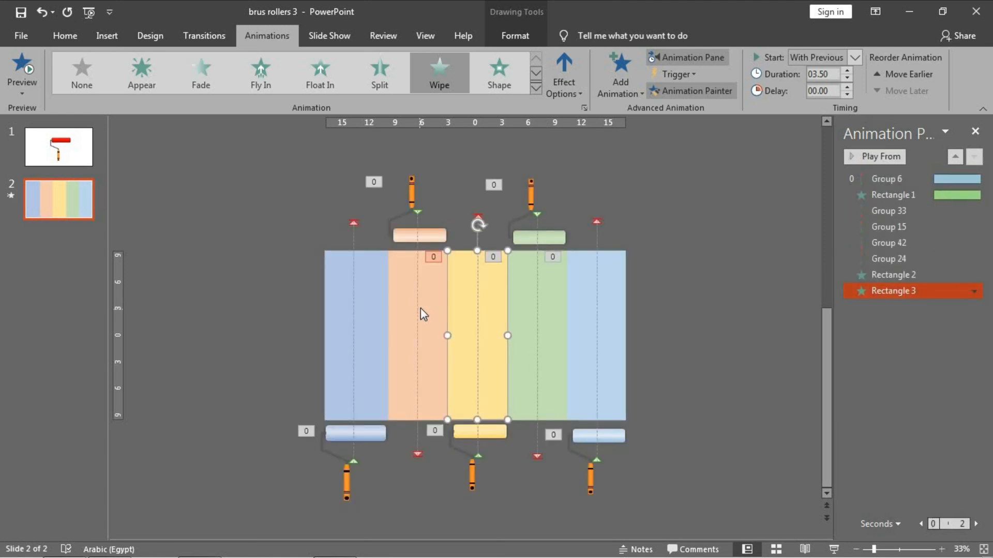
{"action": "left_click", "coordinate": [421, 311]}
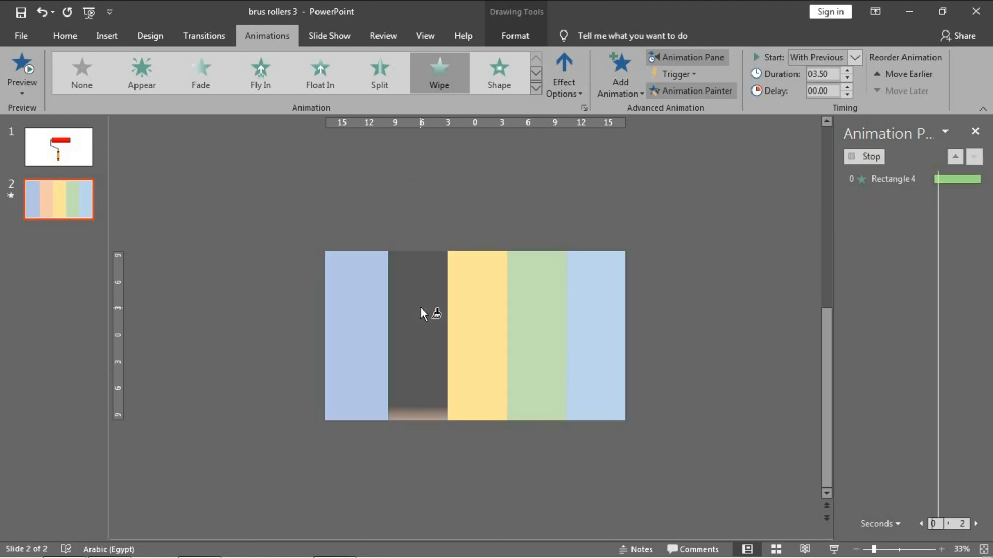
{"action": "left_click", "coordinate": [368, 307]}
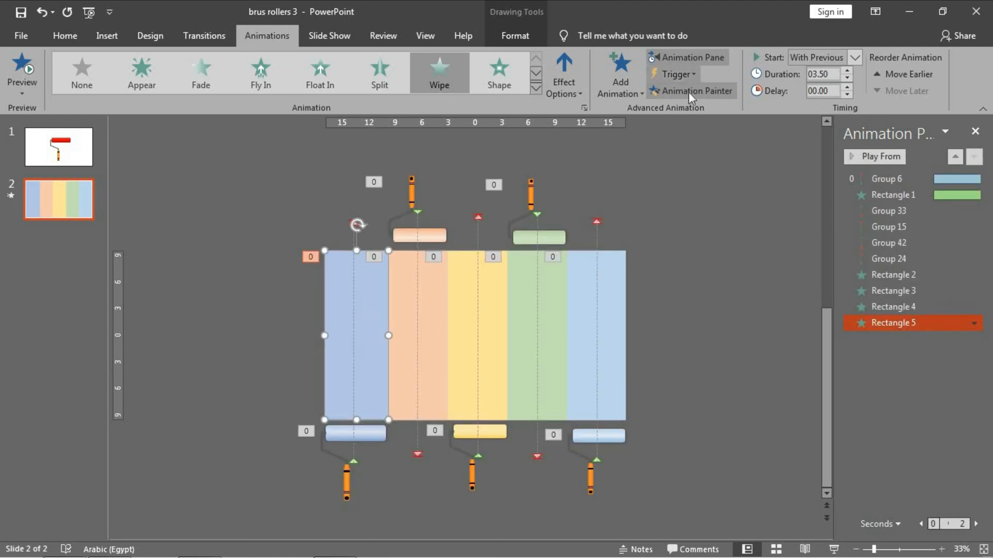
Reorder the animations so each stripe's Wipe directly follows its matching roller's motion path, and preview from the green stripe's Wipe.
{"action": "left_click", "coordinate": [893, 274]}
{"action": "left_click_drag", "start_coordinate": [893, 212], "coordinate": [893, 217]}
{"action": "left_click_drag", "start_coordinate": [897, 293], "coordinate": [898, 253]}
{"action": "left_click_drag", "start_coordinate": [893, 291], "coordinate": [893, 286]}
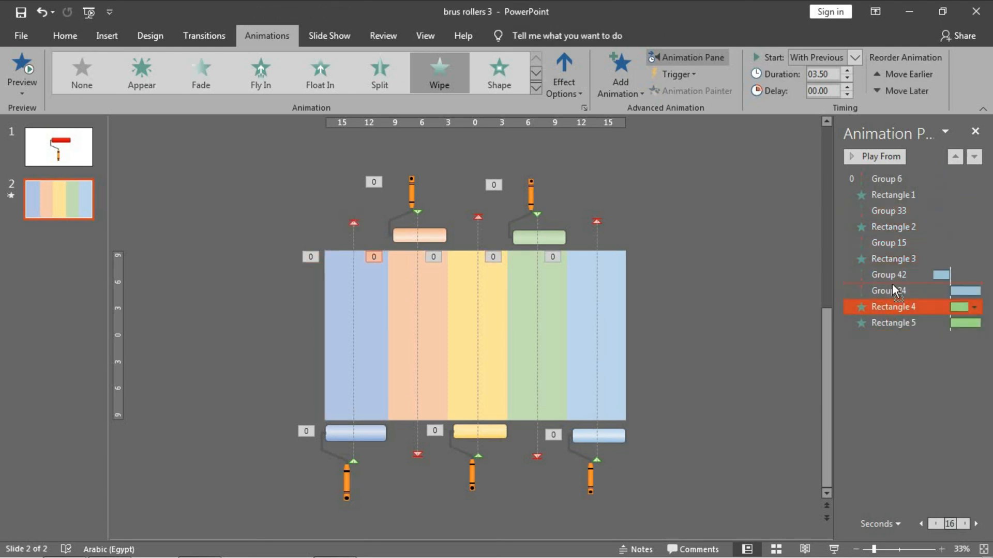
{"action": "left_click", "coordinate": [894, 362]}
{"action": "left_click", "coordinate": [895, 223]}
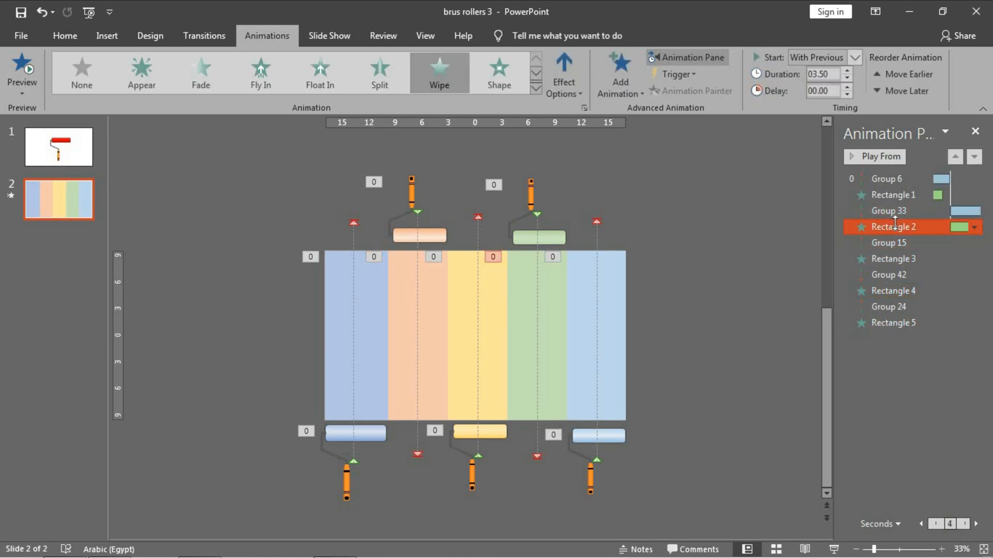
{"action": "left_click", "coordinate": [876, 158]}
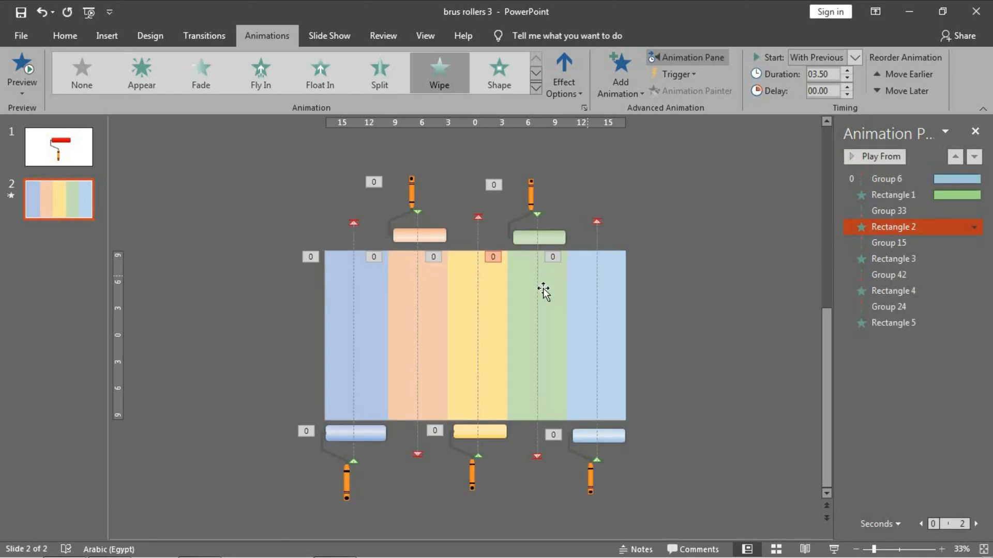
Set the Wipe direction of the green and orange stripes to From Top.
{"action": "left_click", "coordinate": [543, 292]}
{"action": "left_click", "coordinate": [569, 83]}
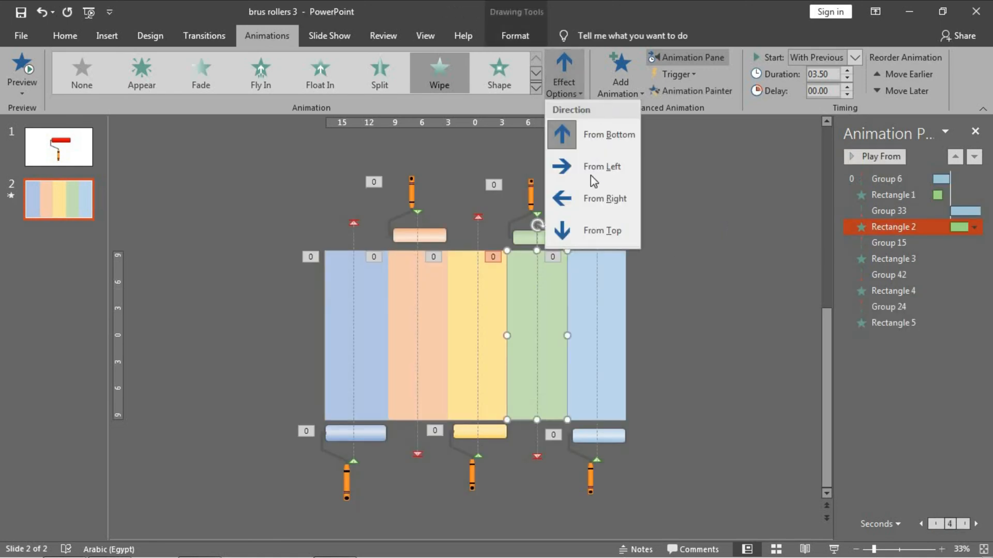
{"action": "left_click", "coordinate": [600, 230]}
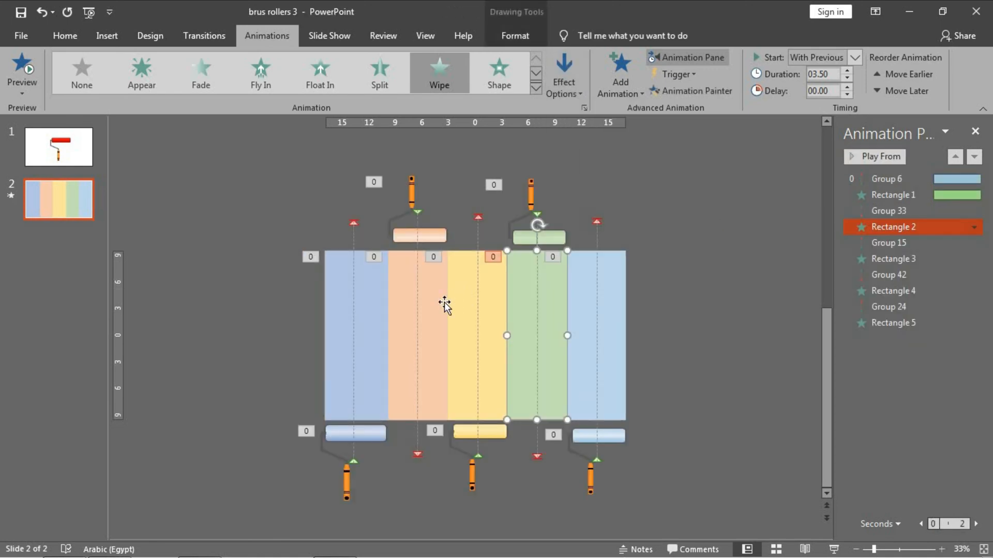
{"action": "left_click", "coordinate": [419, 304]}
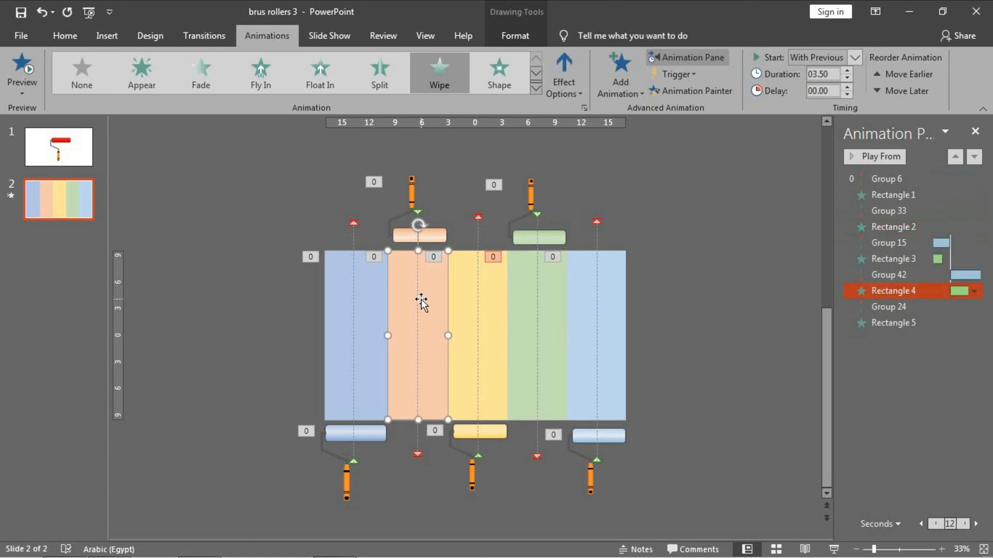
{"action": "left_click", "coordinate": [562, 93]}
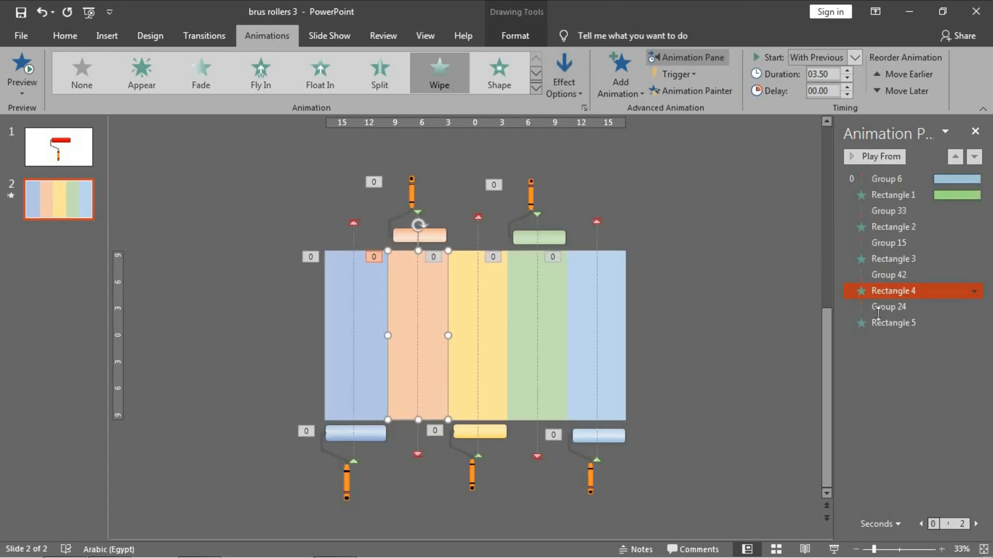
Preview the slide's whole animation sequence, starting with the light blue roller's motion path.
{"action": "left_click", "coordinate": [889, 324]}
{"action": "left_click", "coordinate": [881, 179], "text": "ctrl"}
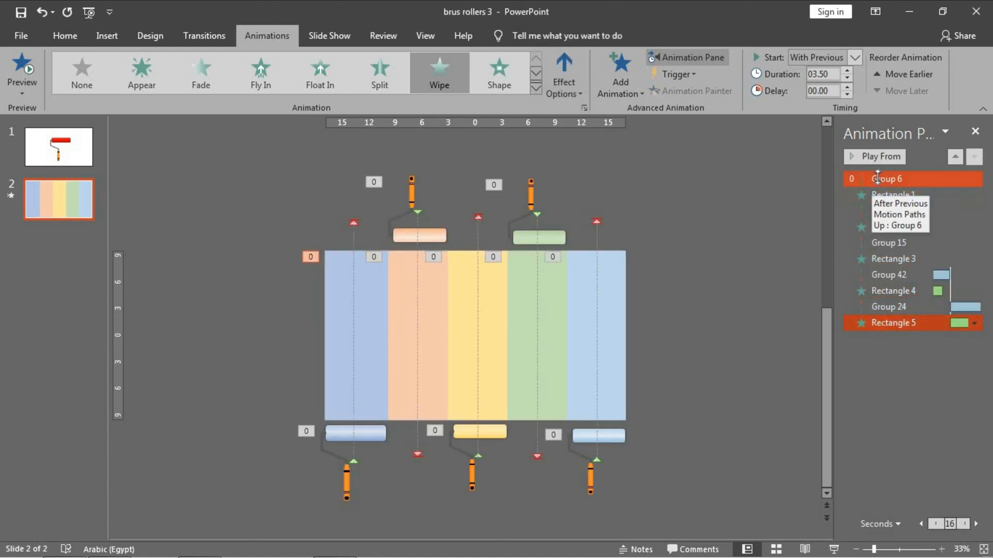
{"action": "left_click", "coordinate": [877, 178]}
{"action": "left_click", "coordinate": [17, 73]}
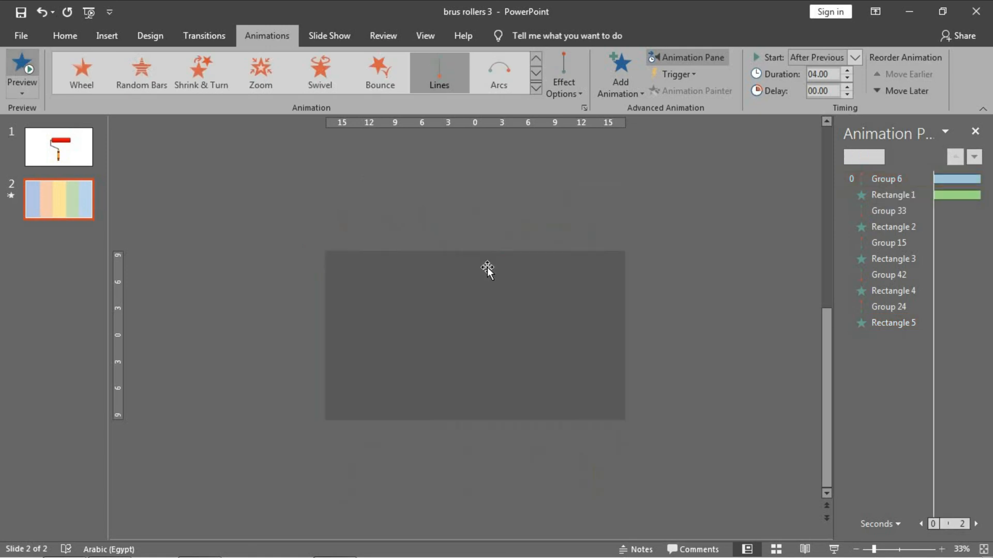
{"action": "left_click", "coordinate": [626, 332]}
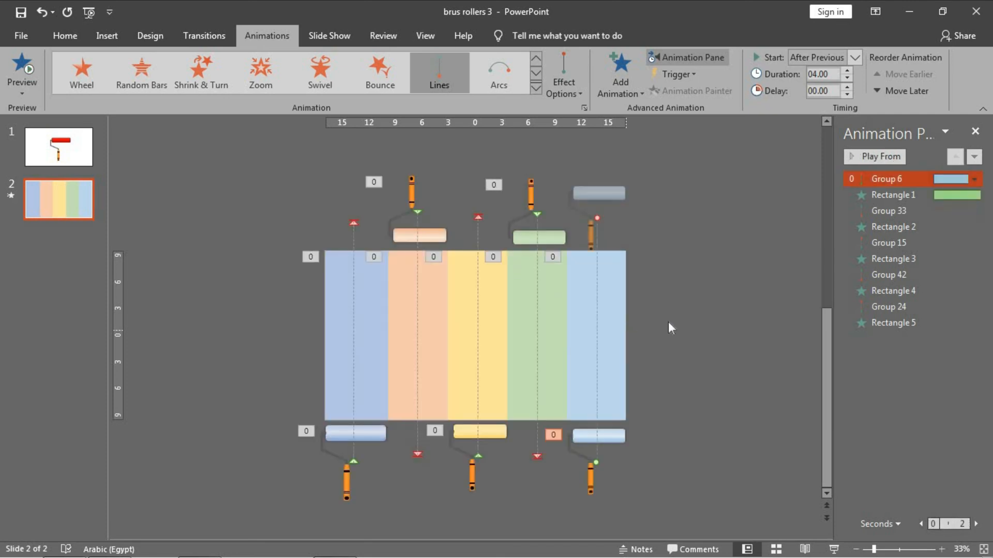
{"action": "left_click", "coordinate": [671, 328]}
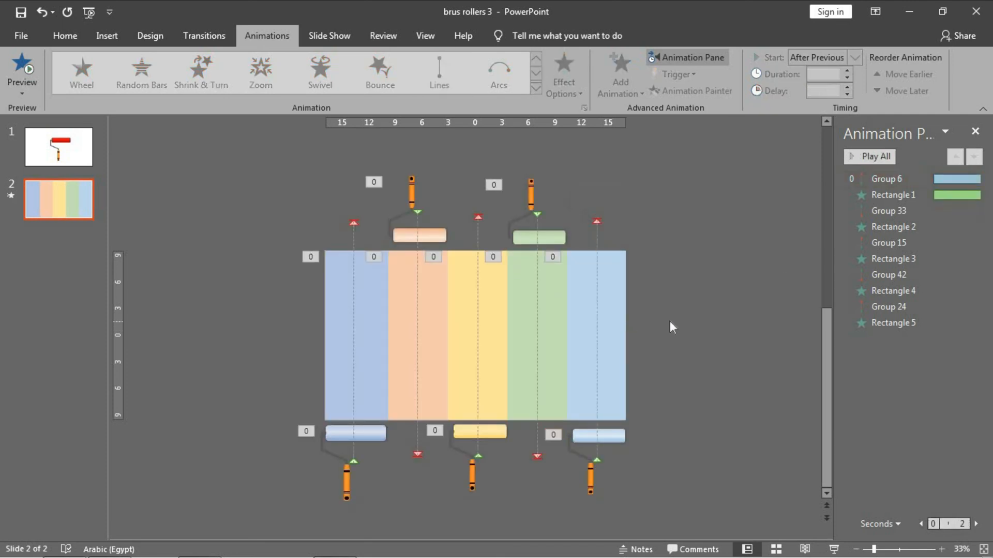
{"action": "left_click", "coordinate": [974, 133]}
Change the slide background's solid fill to a darker grey and play the slide show from the current slide.
{"action": "right_click", "coordinate": [817, 209]}
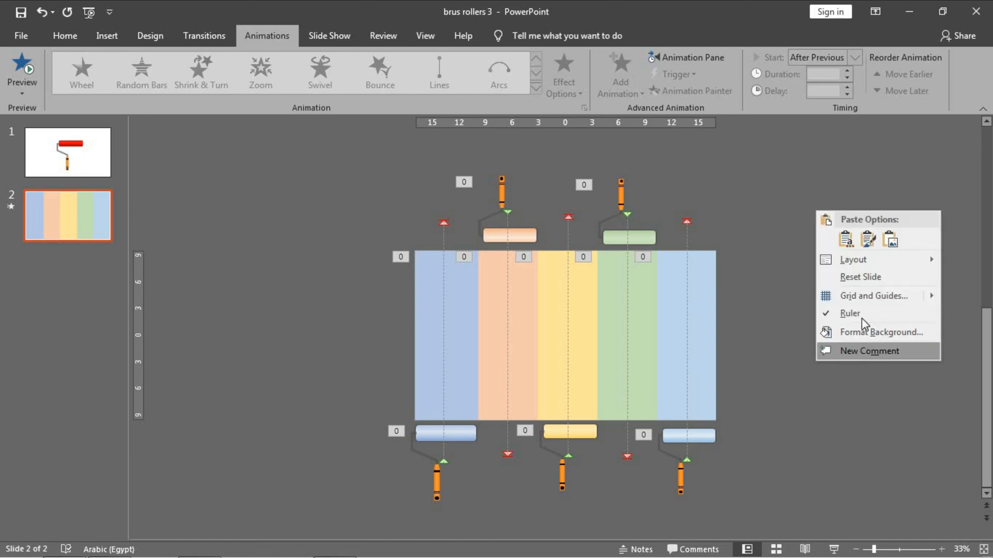
{"action": "left_click", "coordinate": [860, 332]}
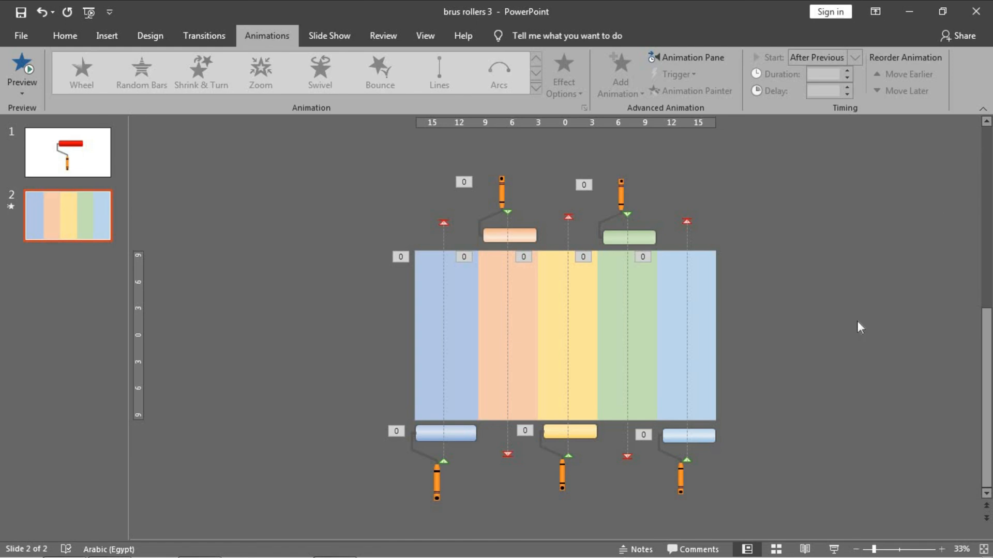
{"action": "left_click", "coordinate": [946, 306]}
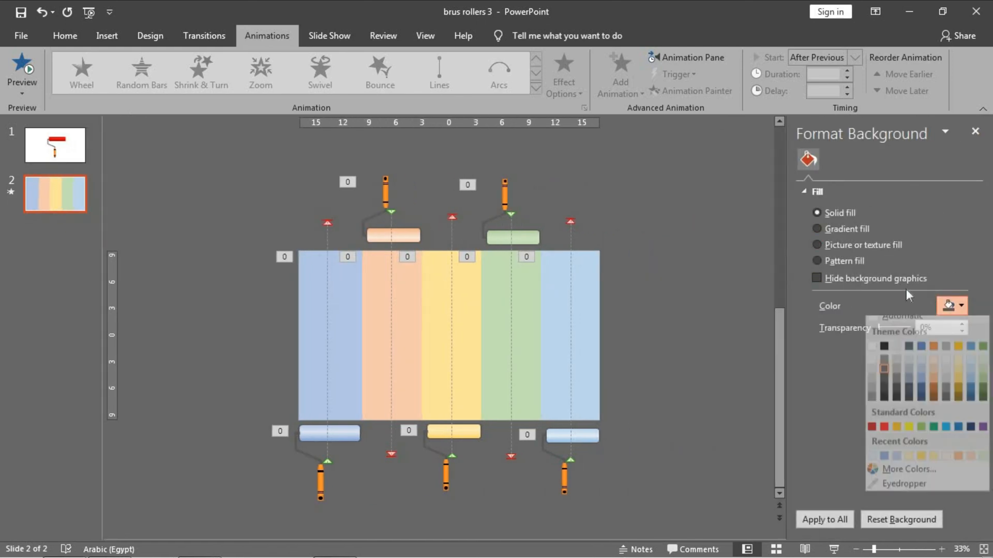
{"action": "left_click", "coordinate": [883, 368]}
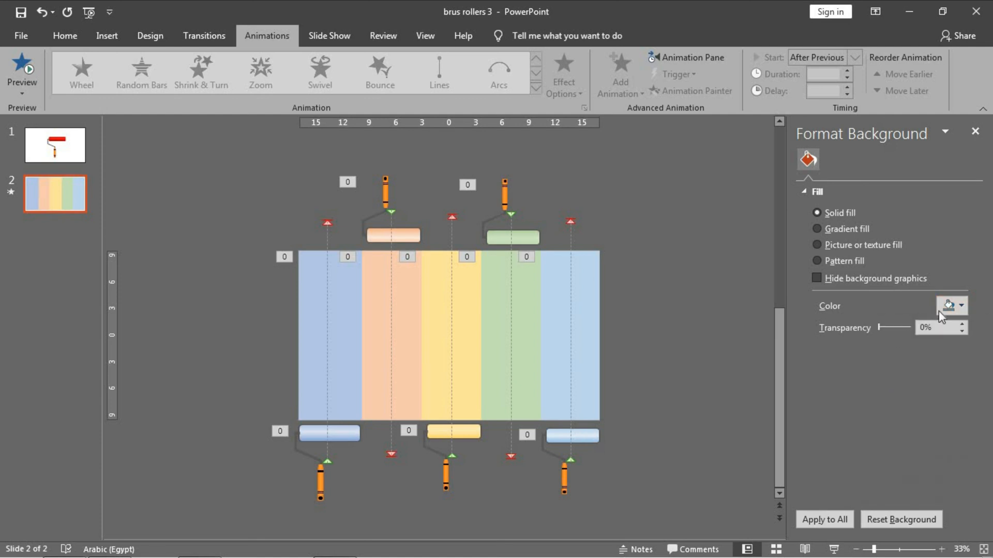
{"action": "left_click", "coordinate": [884, 386]}
{"action": "left_click", "coordinate": [975, 134]}
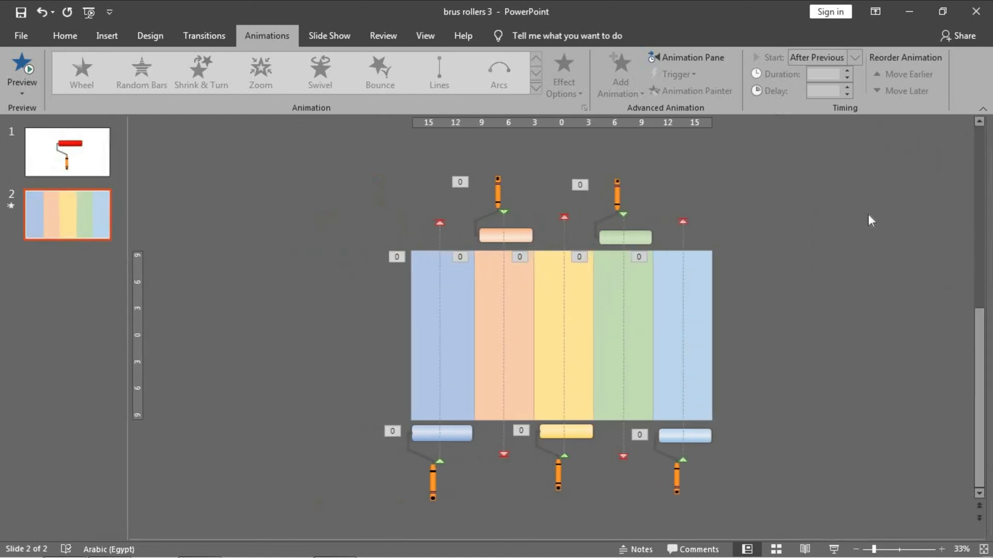
{"action": "left_click", "coordinate": [834, 550]}
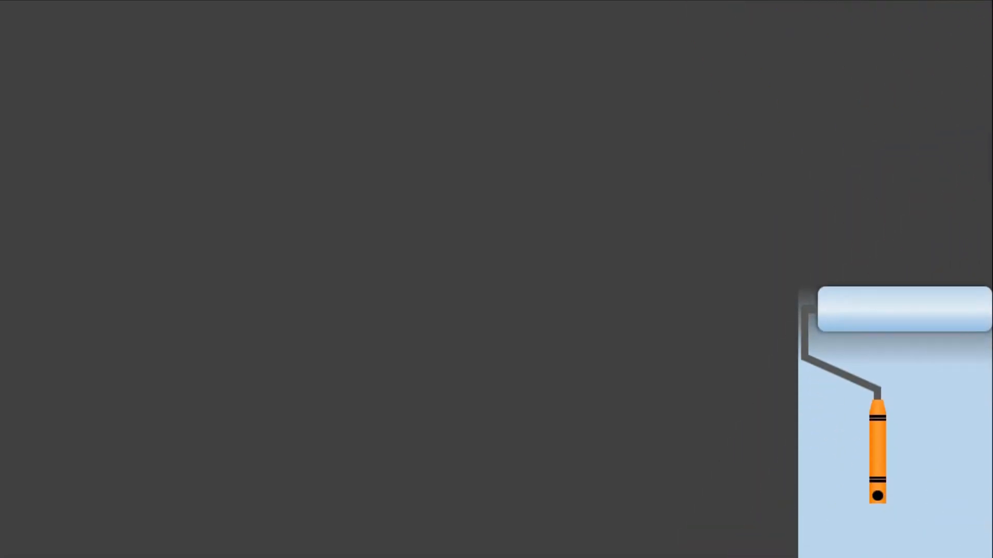